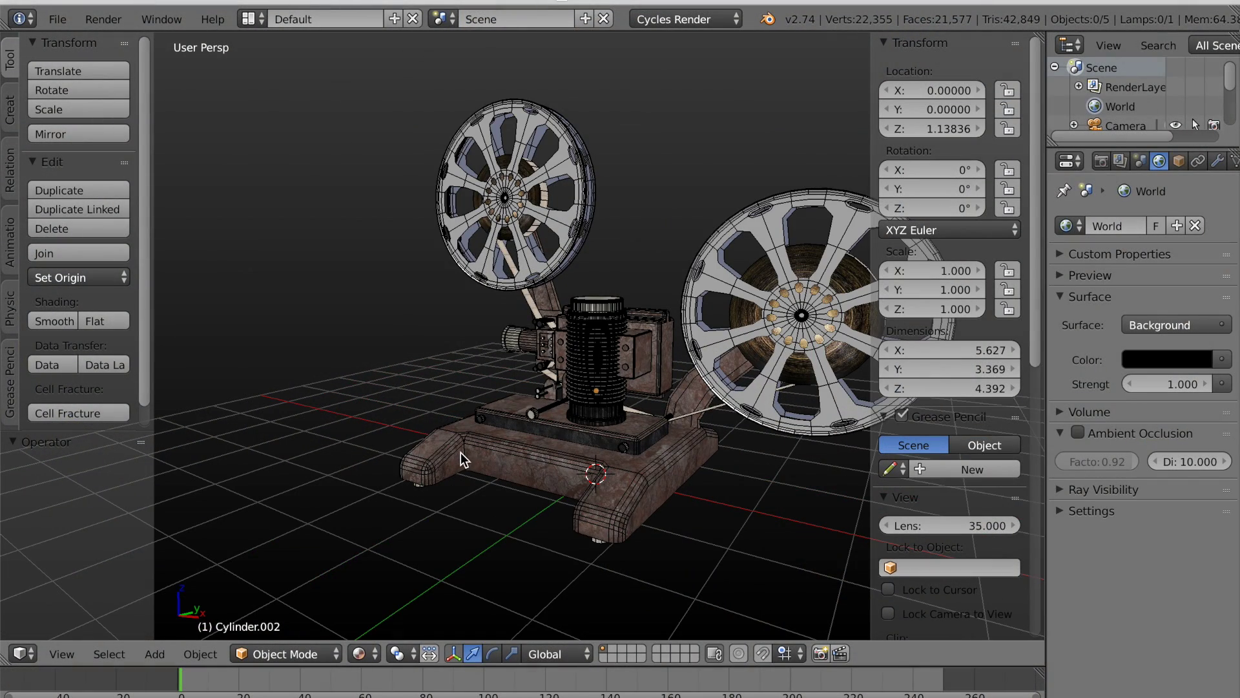
- Add a mesh plane at the world origin beneath the film projector
middle_click_drag(471, 451, 454, 456)
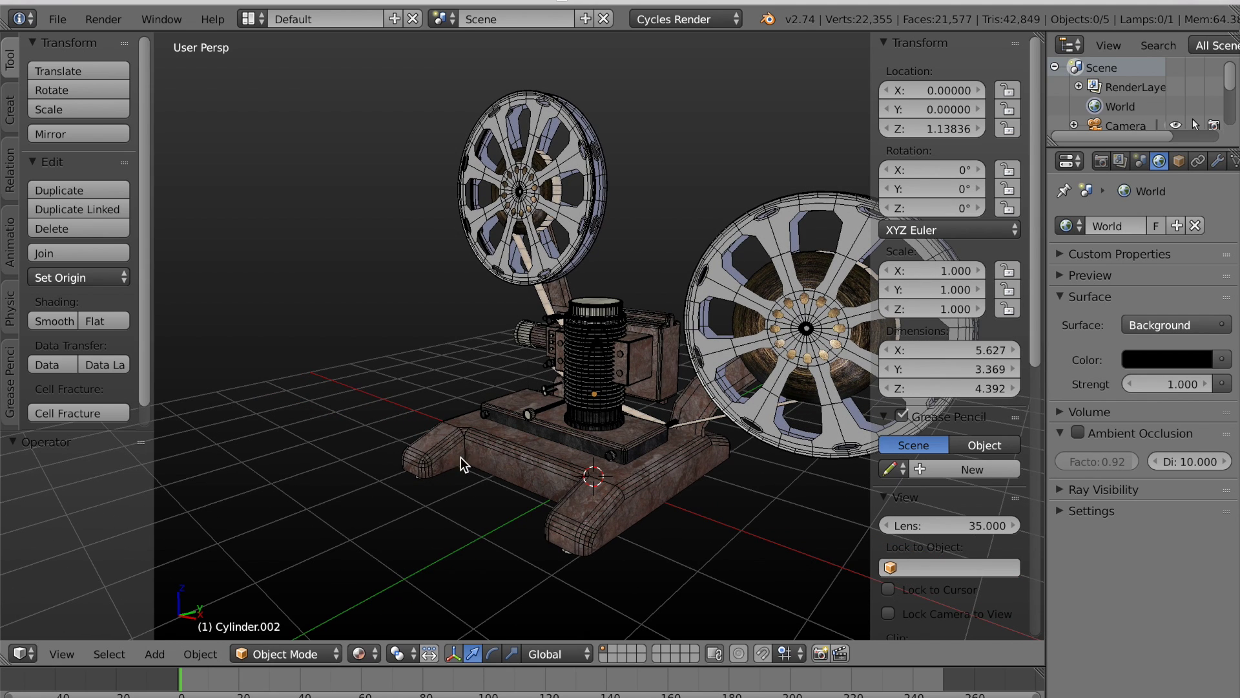
key("shift+a")
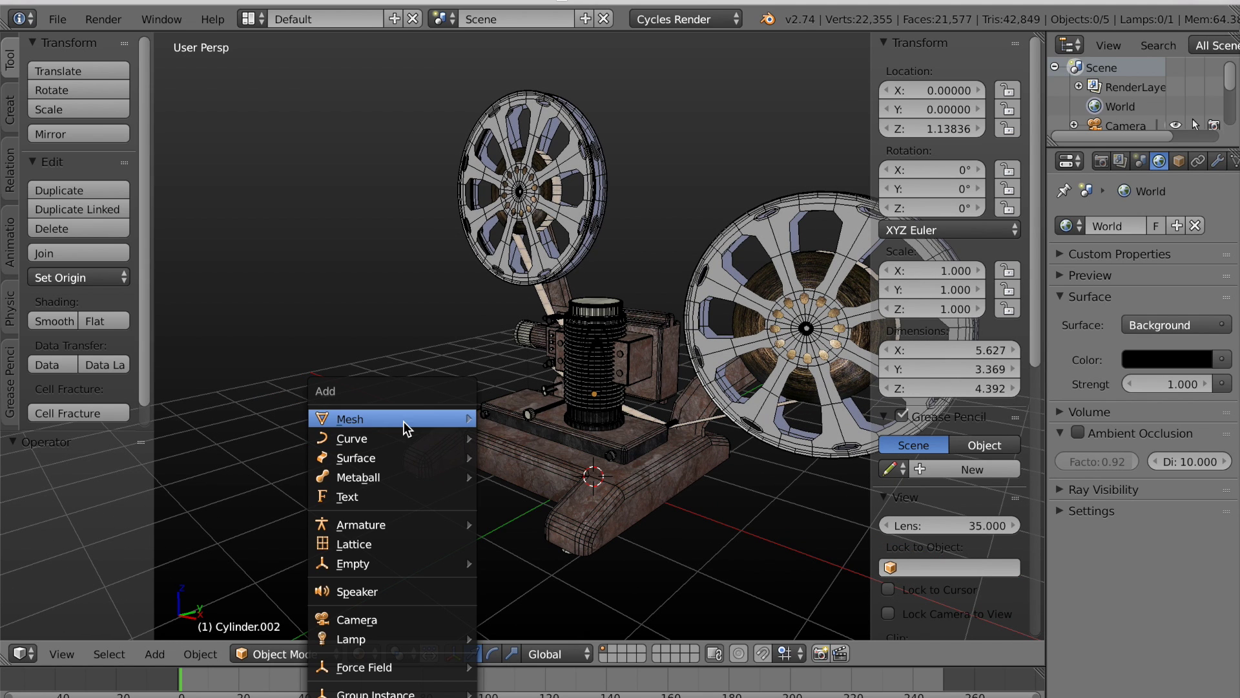
mouse_move(406, 421)
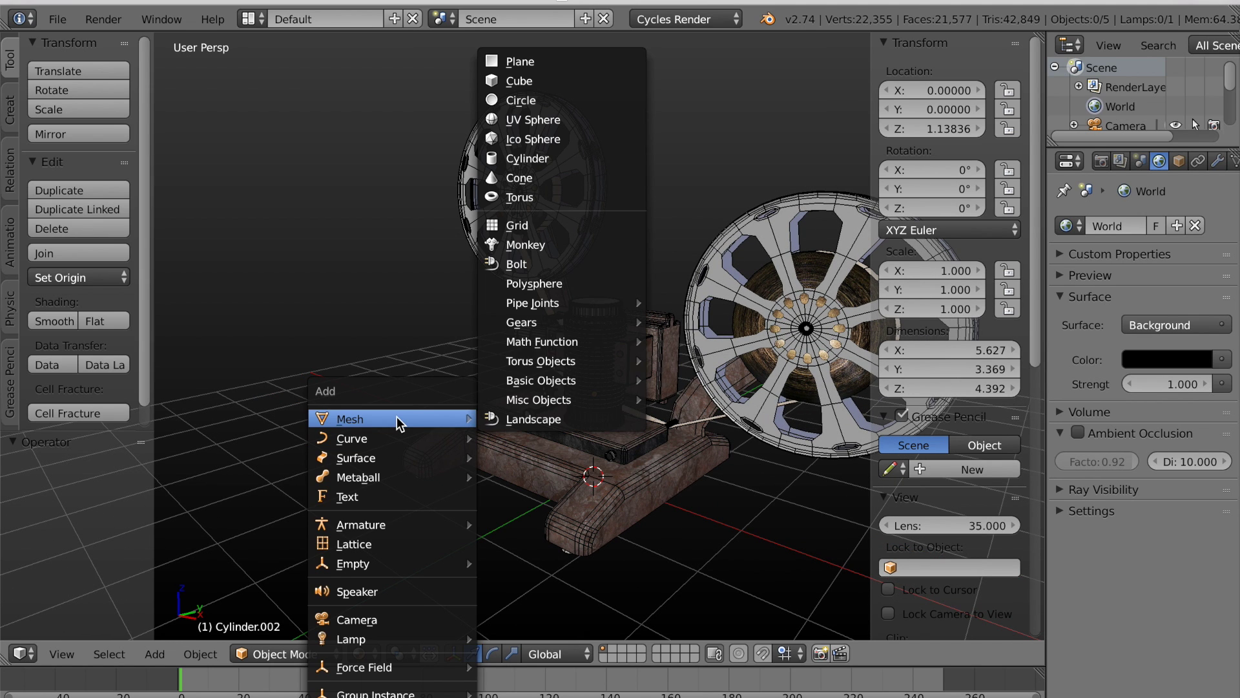
left_click(533, 60)
scroll(613, 407, "down", 3)
middle_click_drag(637, 419, 603, 439)
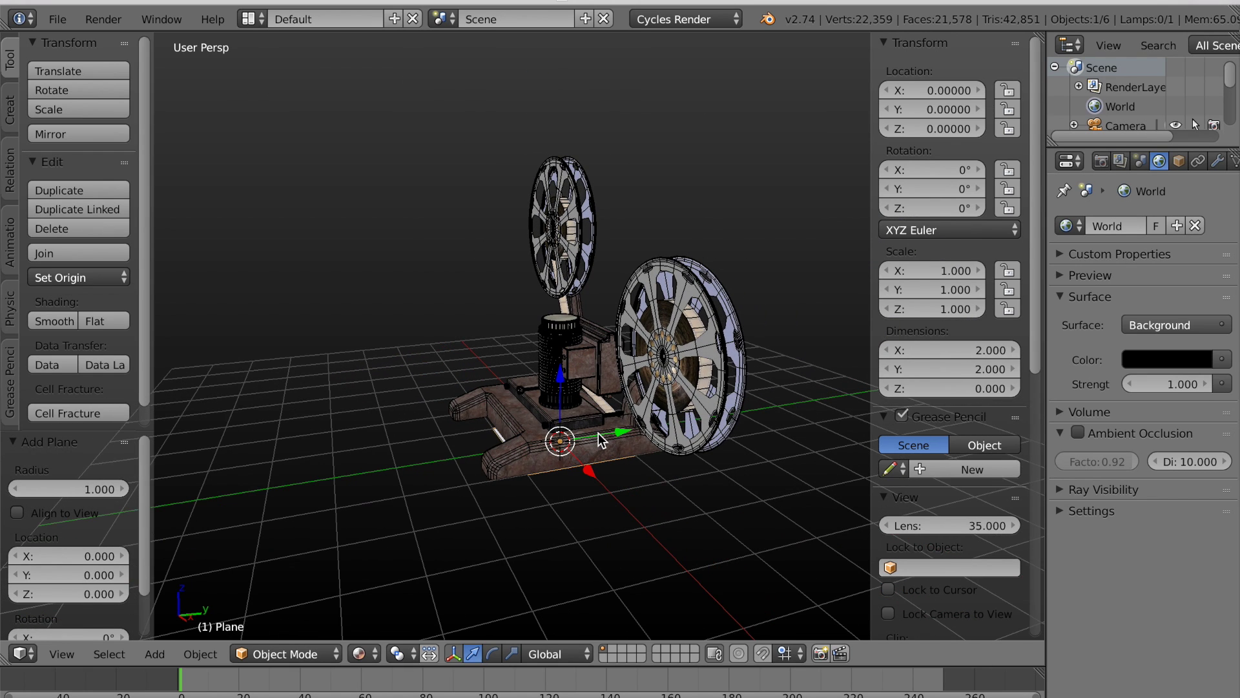
- Enter edit mode and rotate the new plane's geometry 90° about the Y axis
key("Tab")
key("r")
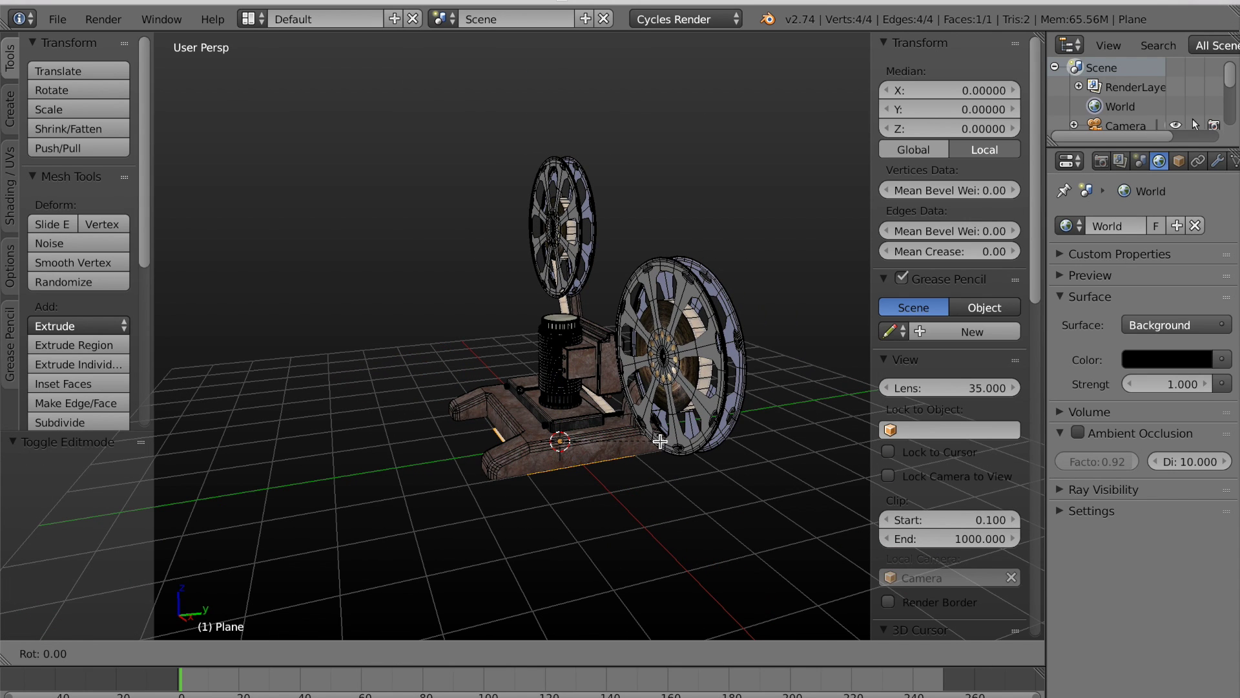
key("y")
key("9")
key("0")
key("Return")
- Scale the upright plane up into a wide wall about 24.4 units along Y by 16.6 along Z and return to object mode
key("s")
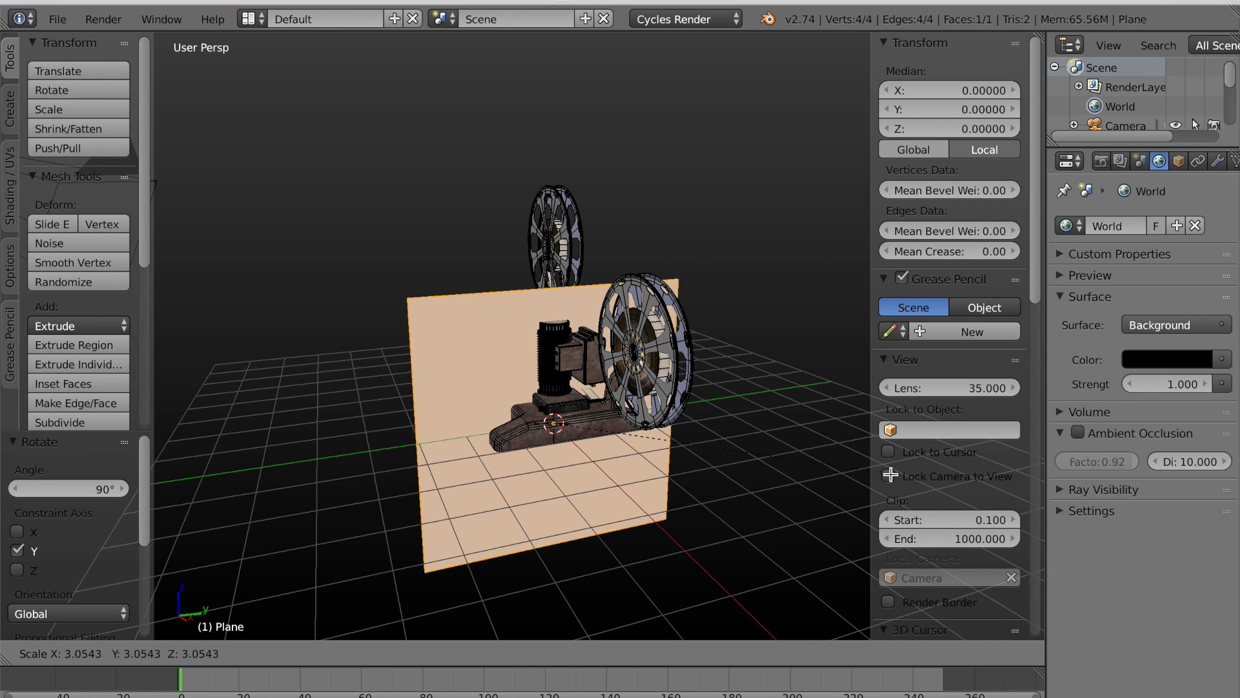
key("Return")
scroll(310, 440, "down", 4)
key("s")
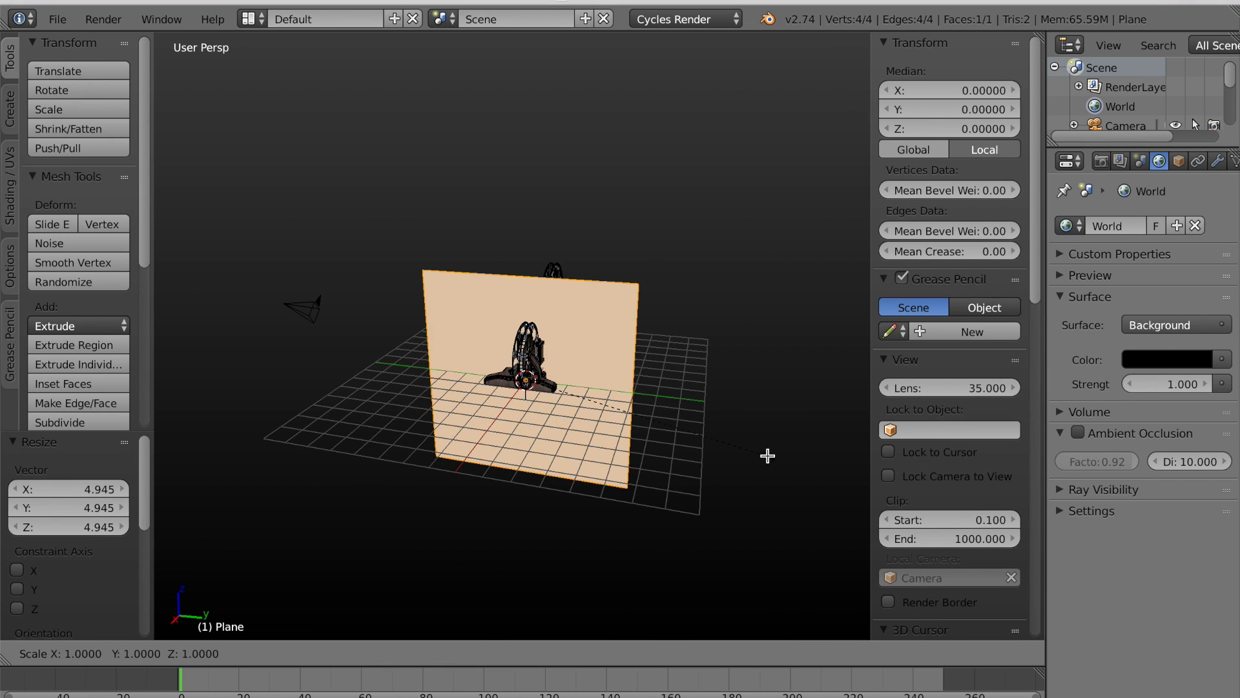
key("y")
key("Return")
key("s")
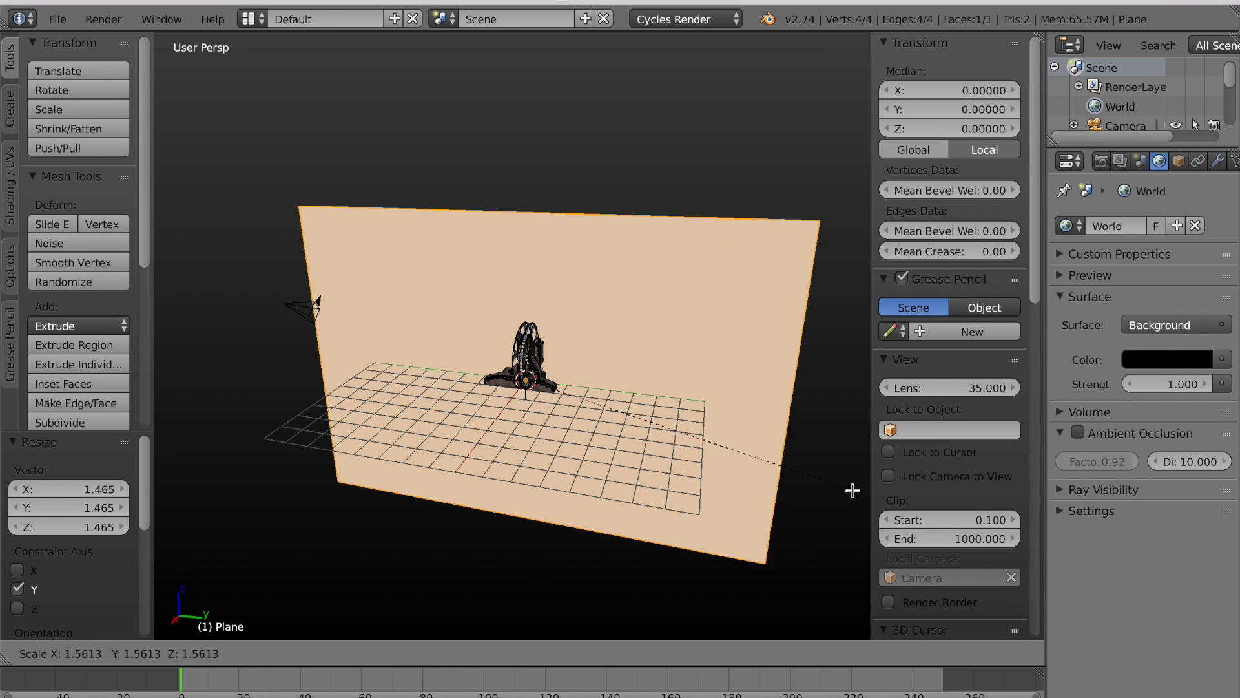
key("Return")
key("Tab")
- Move the wall plane about 25.9 units along negative X, then raise it about 1.86 units along Z
key("g")
key("x")
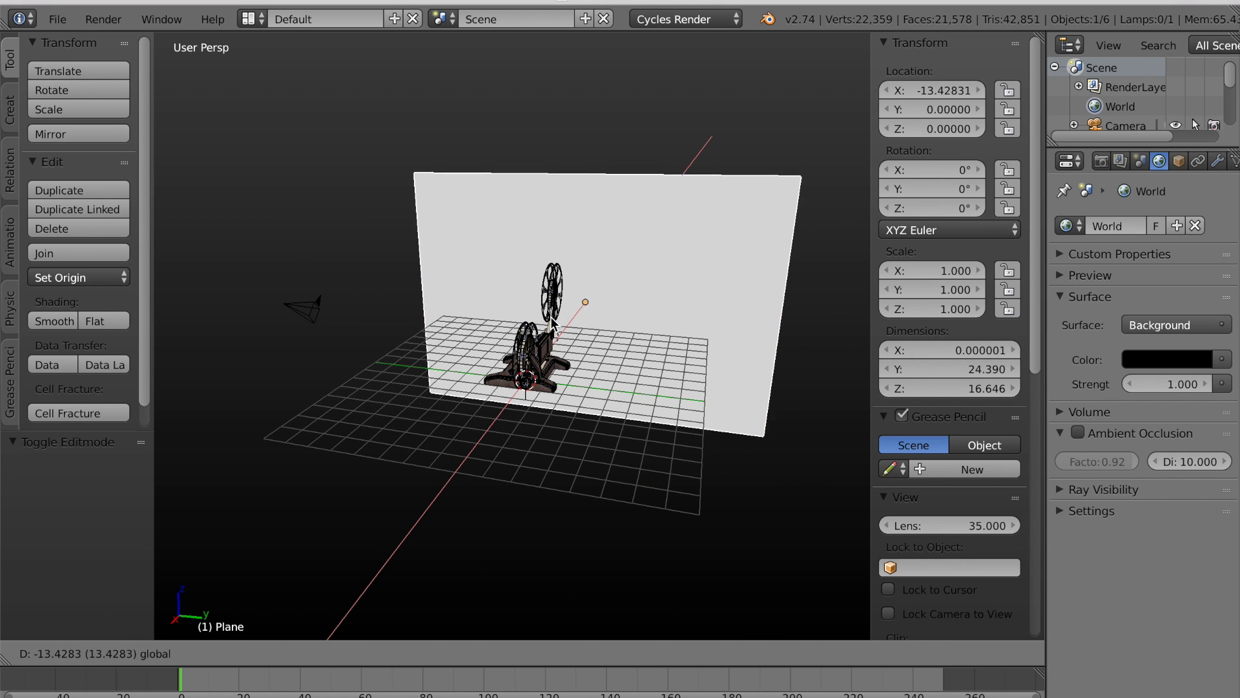
left_click(576, 281)
middle_click_drag(577, 284, 569, 381)
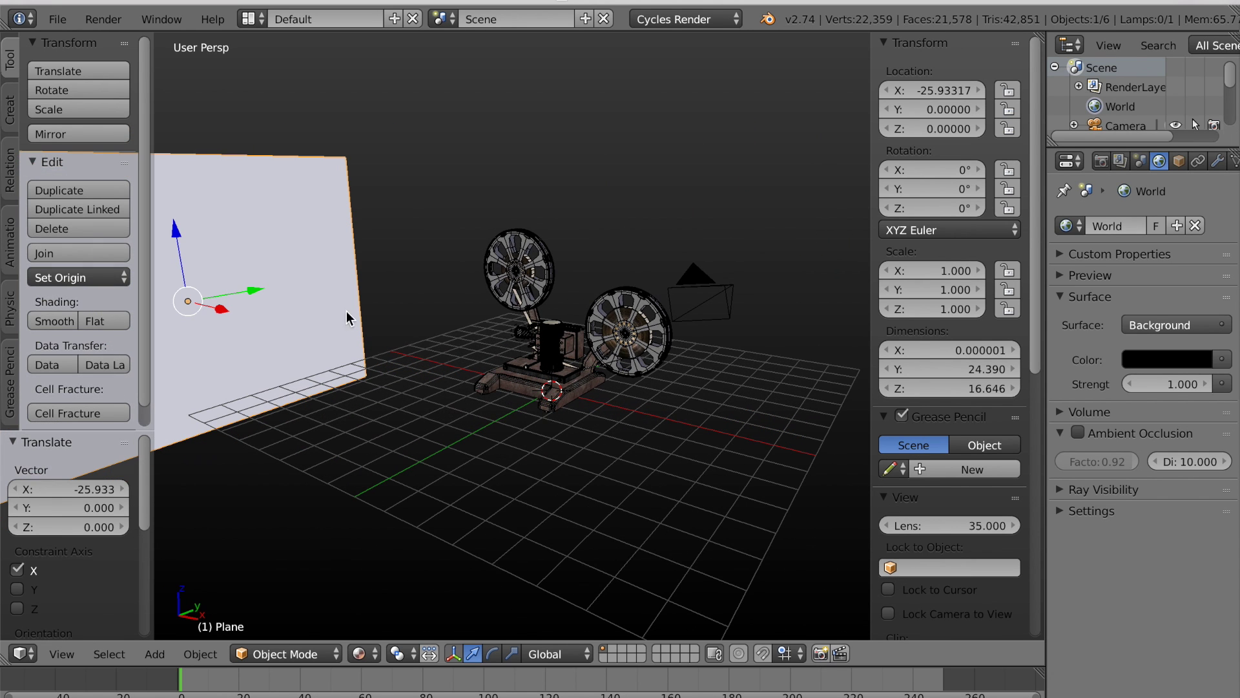
left_click_drag(174, 238, 174, 201)
scroll(239, 279, "down", 2)
- Hide the viewport's tool shelf and properties sidebar
key("t")
key("n")
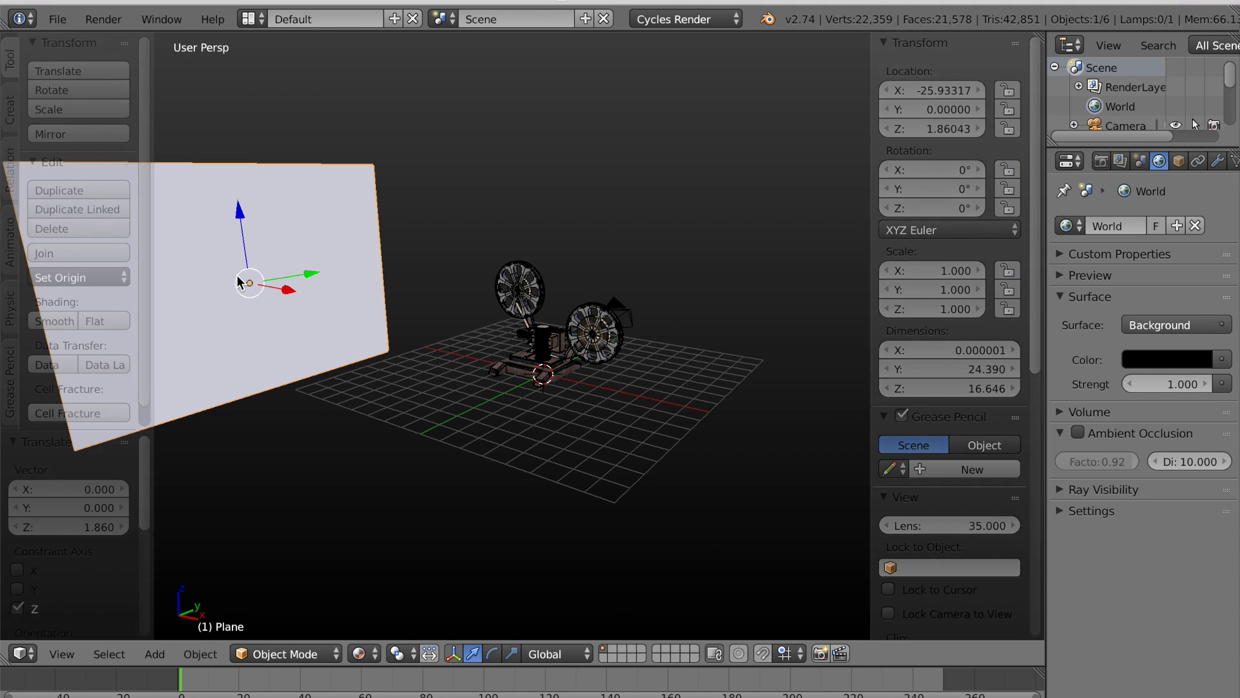
middle_click_drag(310, 358, 464, 357)
left_click_drag(378, 292, 460, 310)
middle_click_drag(531, 386, 523, 393)
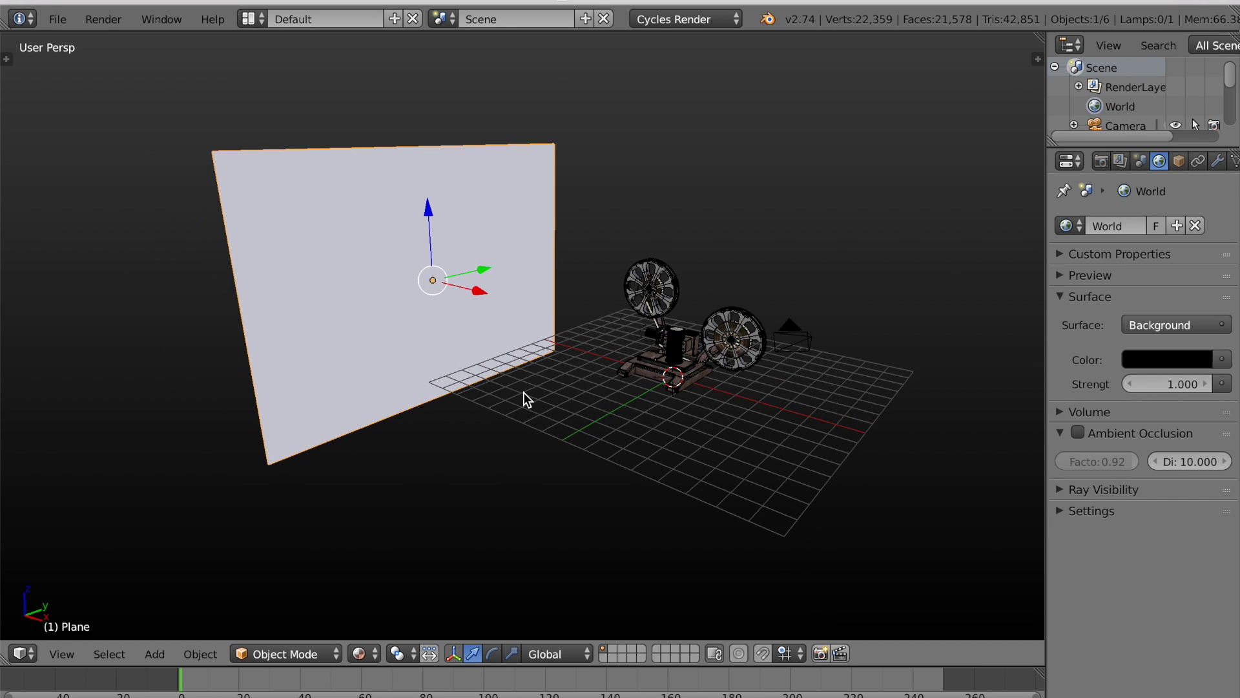
- Select the projector's main body and enter edit mode on it
scroll(695, 417, "up", 4)
right_click(778, 334)
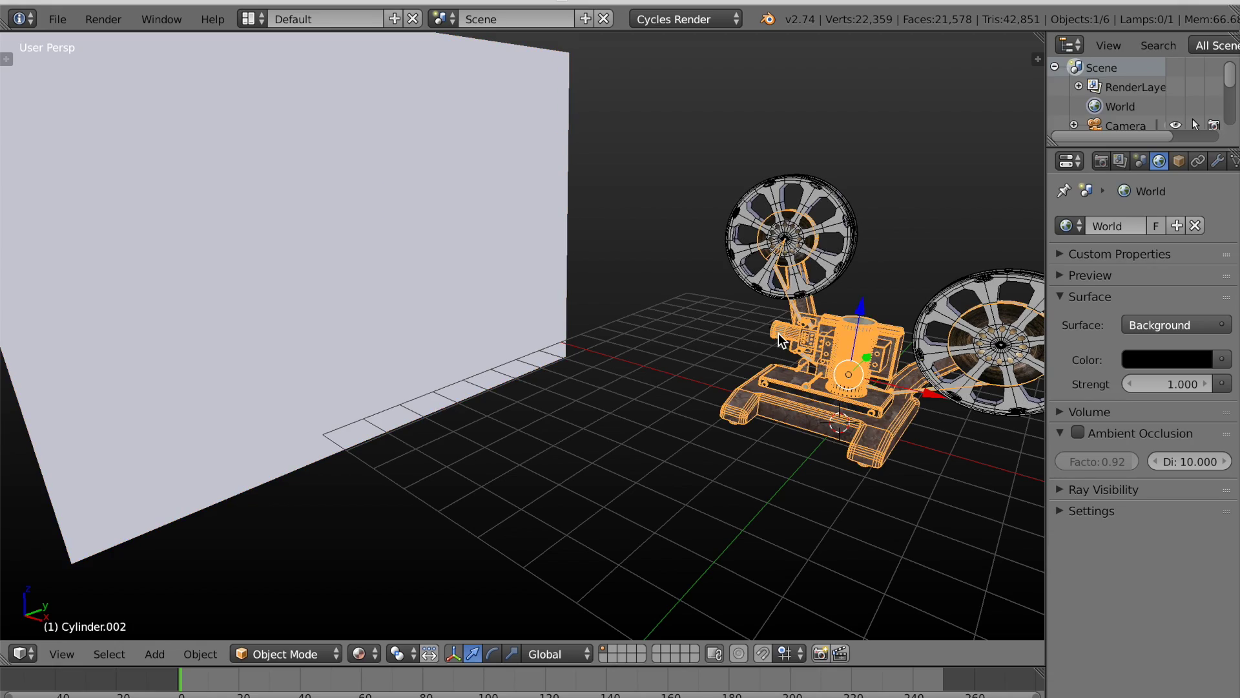
middle_click_drag(752, 354, 769, 404)
scroll(646, 452, "up", 3)
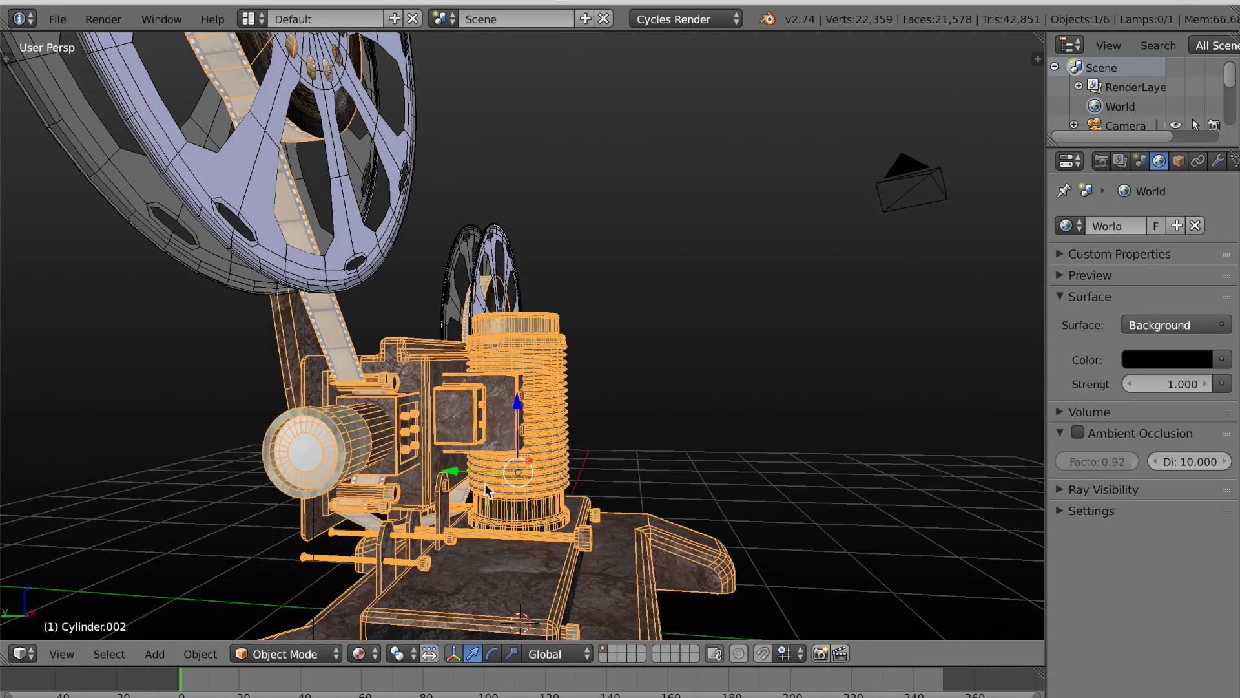
key("Tab")
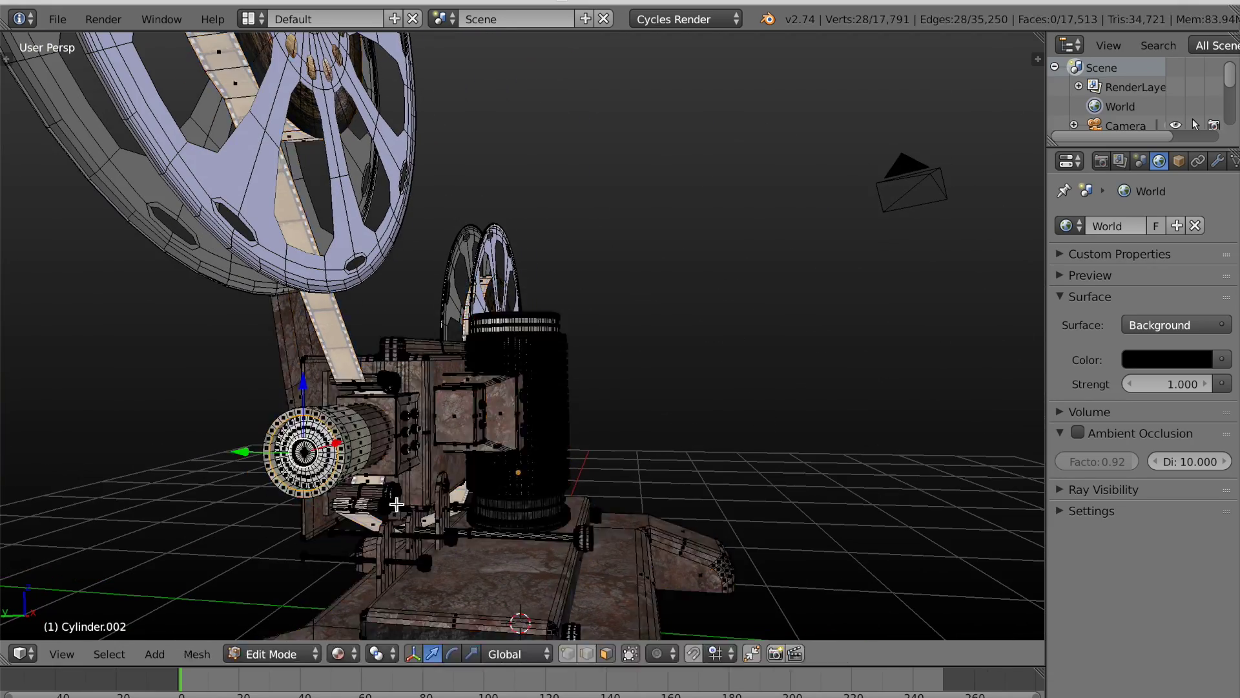
- Select the inner edge loop on the front of the projector lens, snap the 3D cursor to it, and return to object mode
key("a")
right_click(281, 477, "alt")
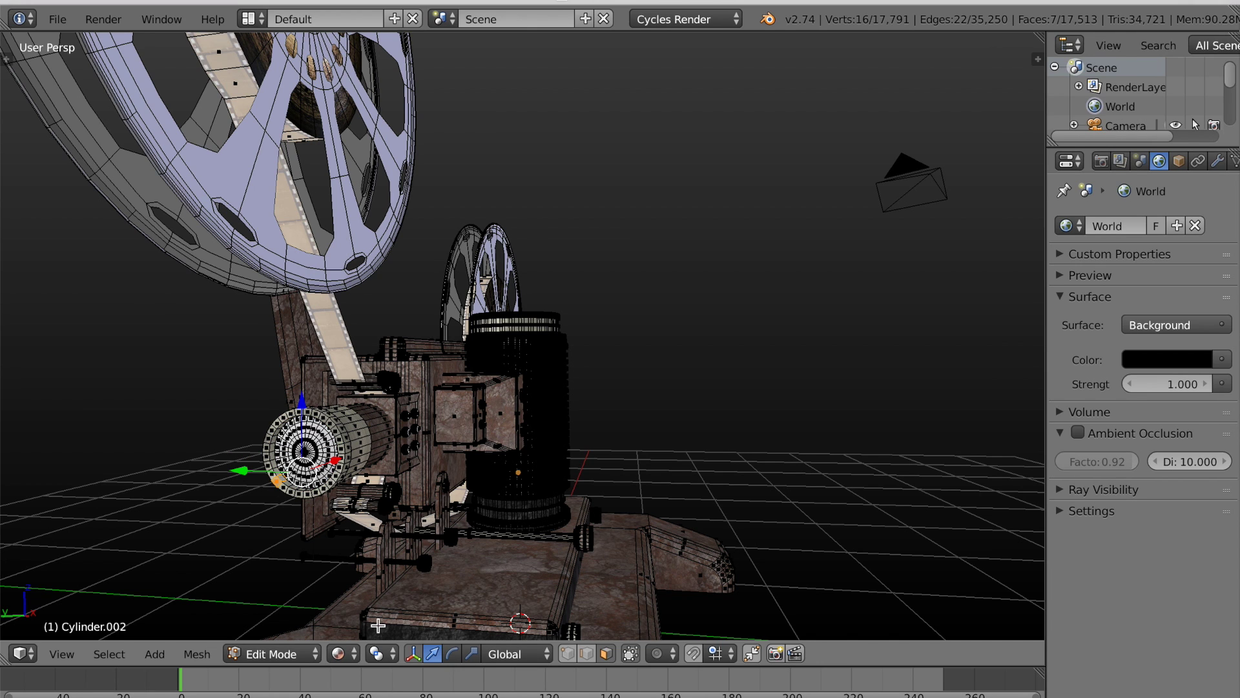
left_click(282, 485, "alt")
scroll(305, 535, "up", 2)
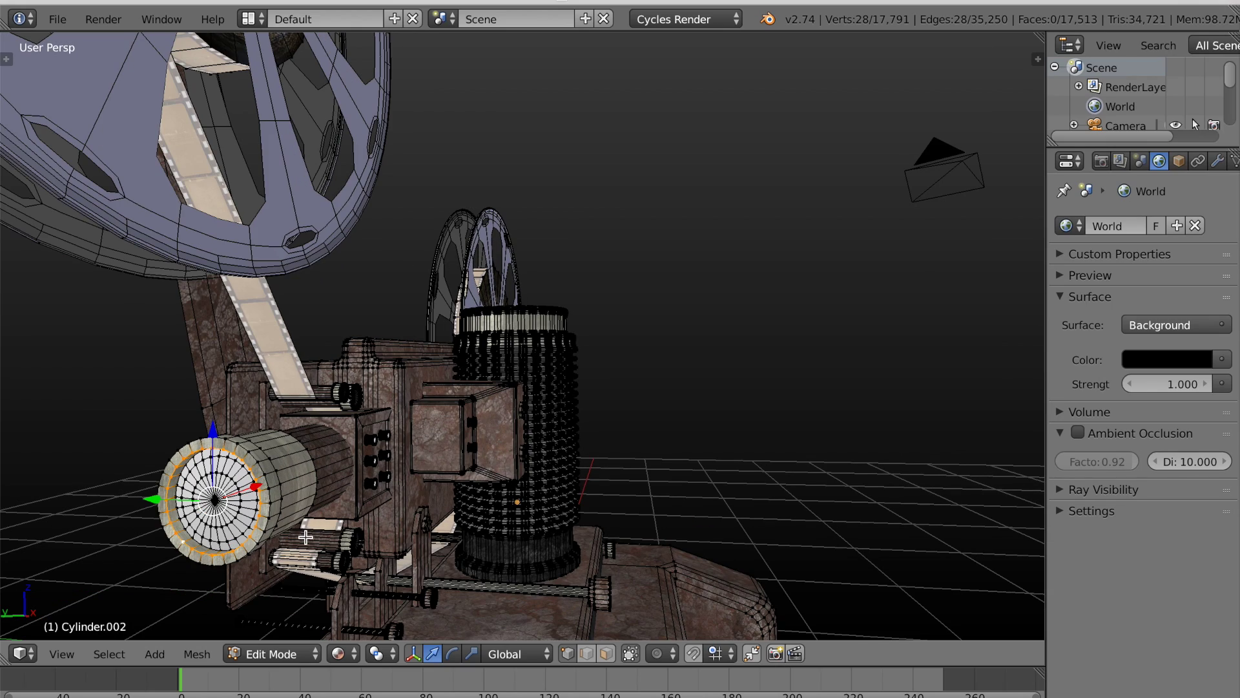
middle_click_drag(305, 537, 414, 478)
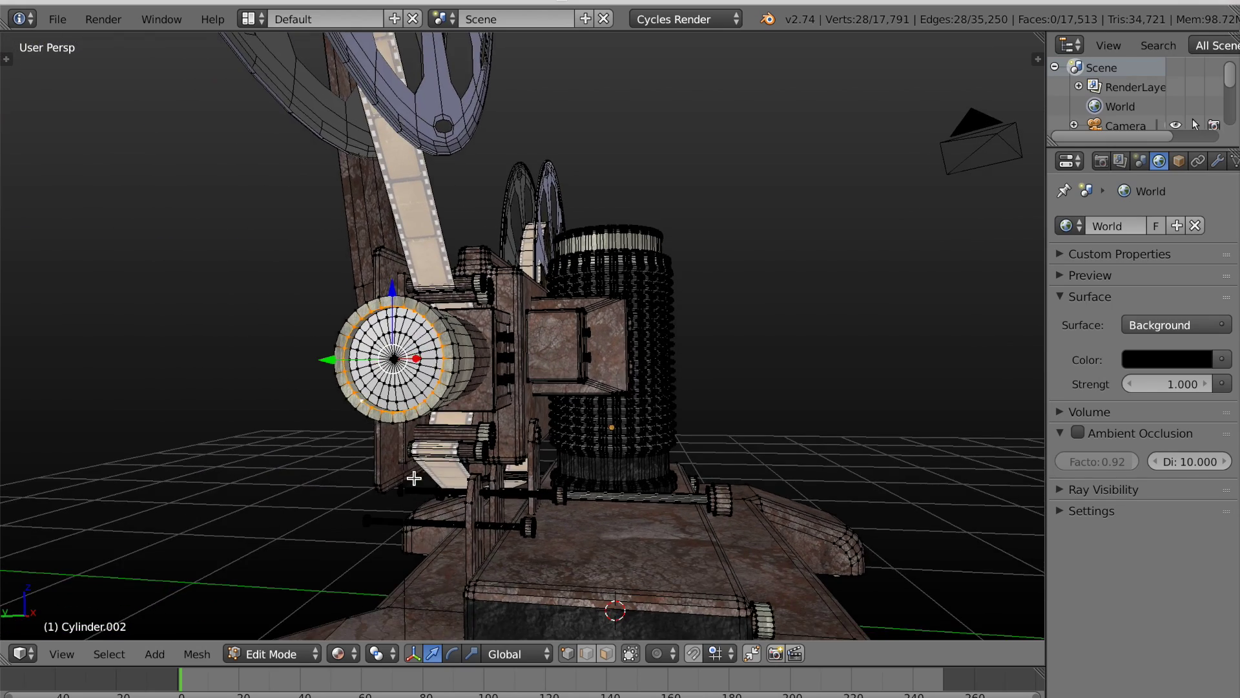
scroll(414, 478, "up", 2)
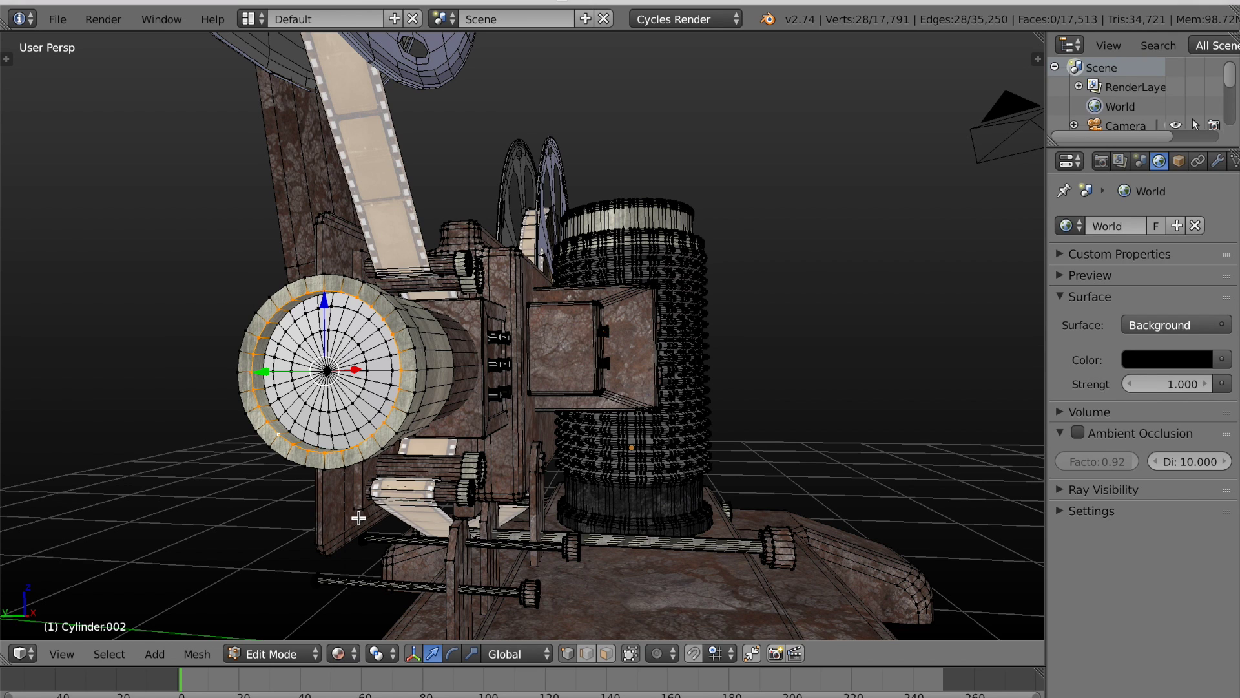
key("shift+s")
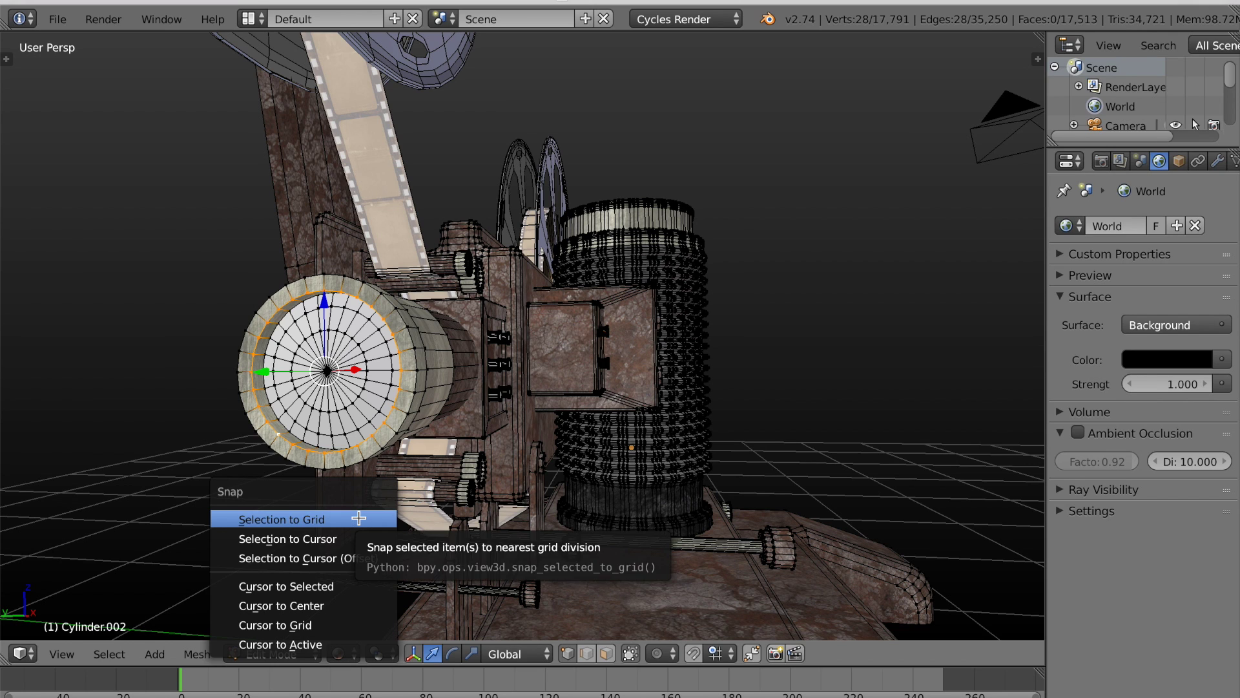
left_click(316, 584)
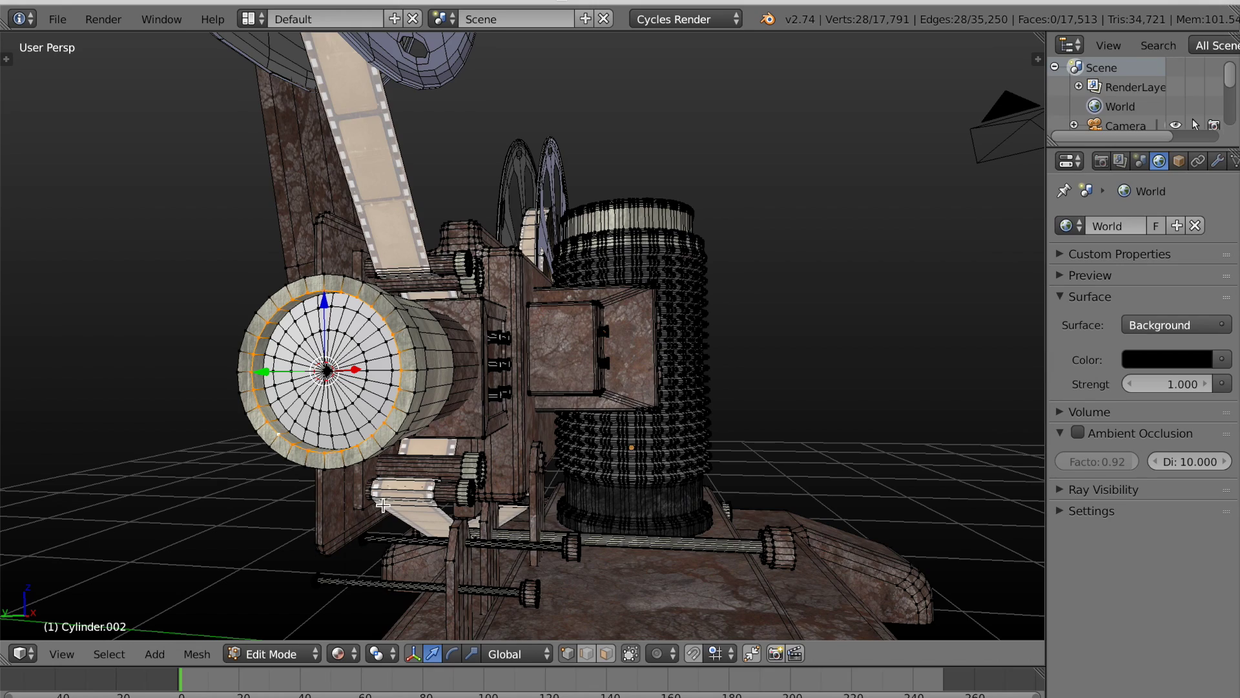
key("Tab")
- Add a second mesh plane at the 3D cursor on the lens front
middle_click_drag(385, 504, 370, 514)
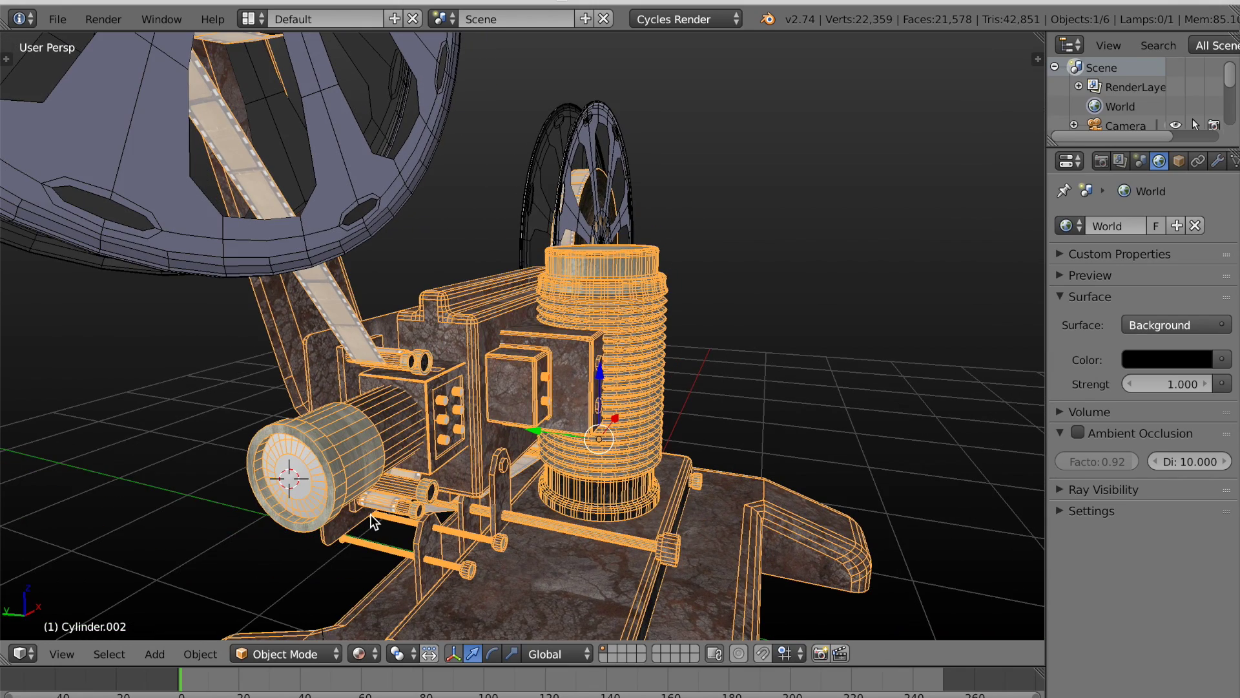
key("shift+a")
mouse_move(370, 515)
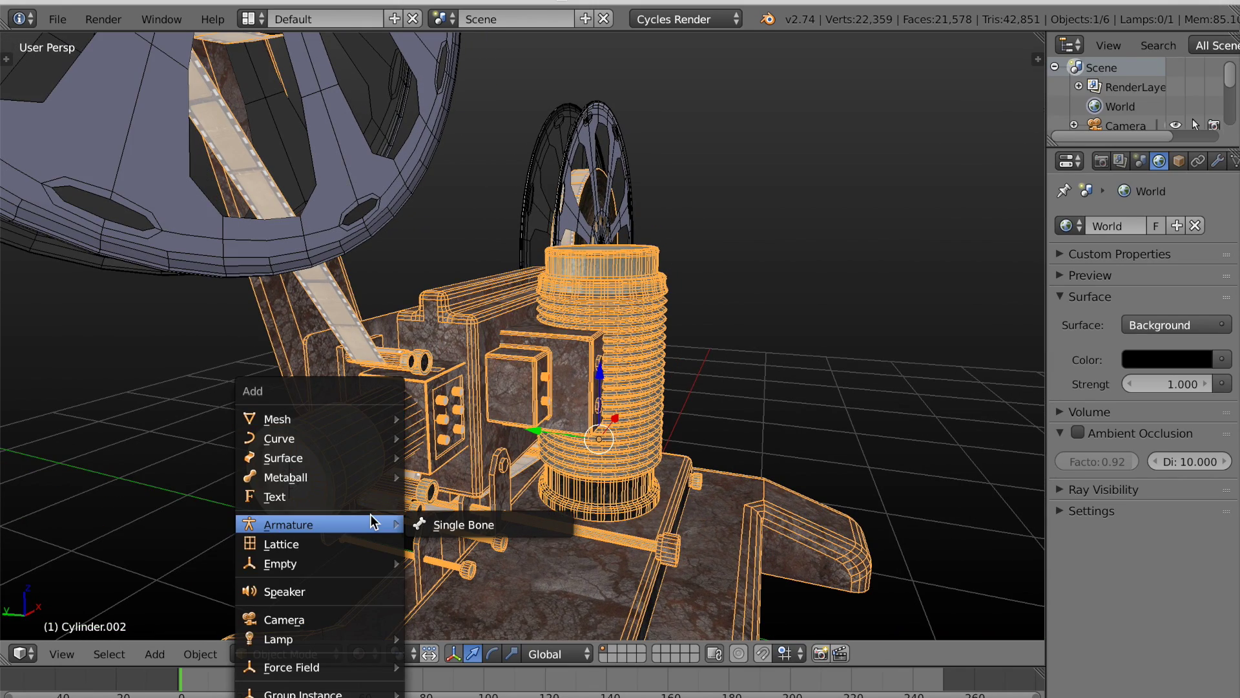
mouse_move(315, 421)
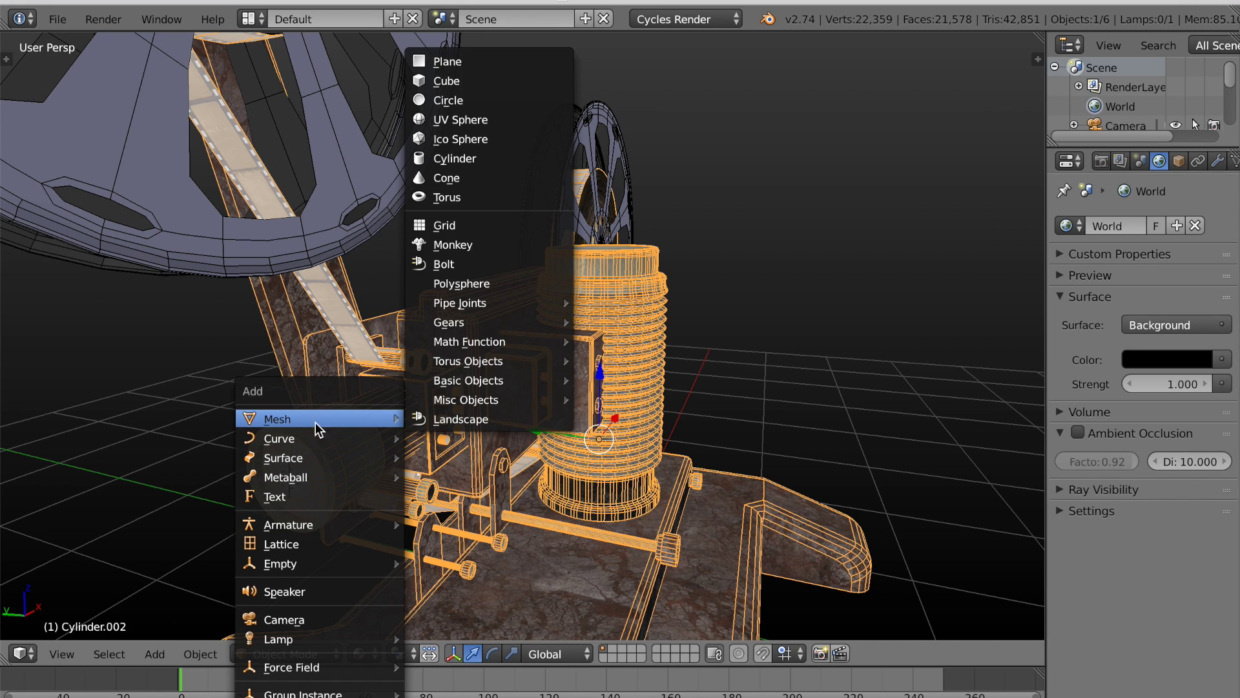
left_click(448, 61)
scroll(418, 428, "down", 4)
middle_click_drag(417, 428, 386, 467)
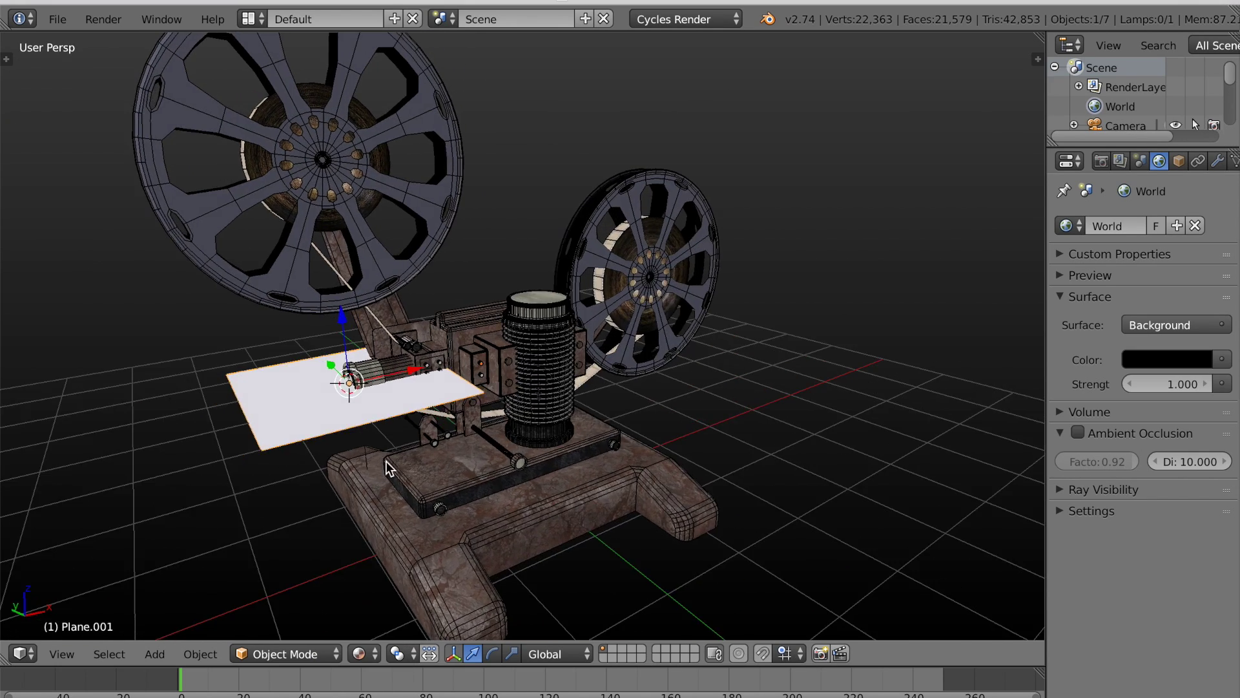
- In edit mode, rotate the second plane's geometry 90° about the Y axis so it stands upright in front of the lens
key("Tab")
key("r")
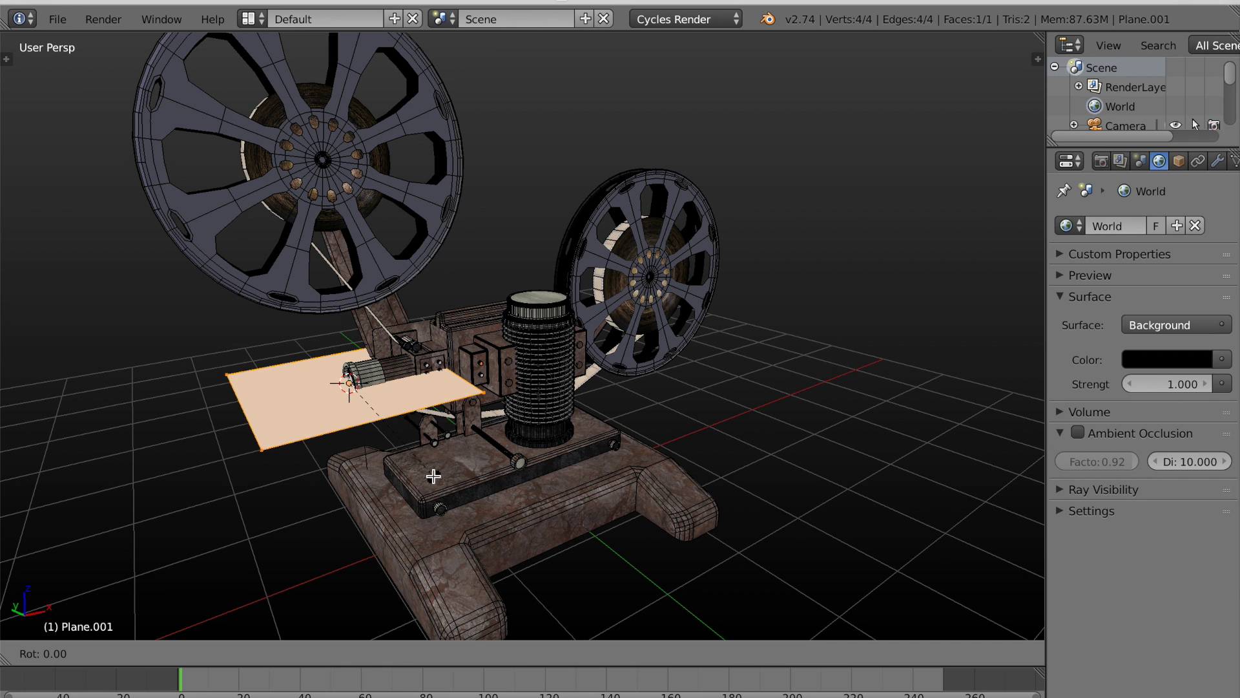
type("y90")
key("Return")
scroll(433, 478, "down", 2)
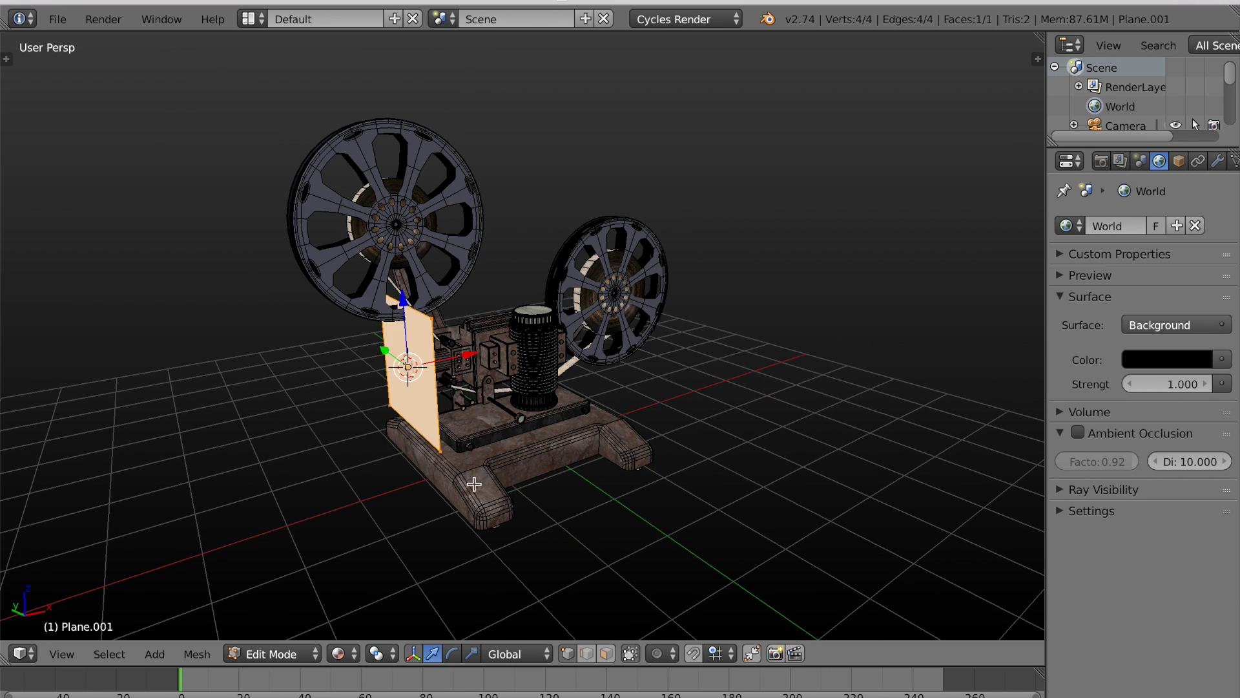
- Stretch the second plane along the global Y axis into a wide rectangle and try scaling it along Z
middle_click_drag(475, 485, 598, 444)
key("s")
key("y")
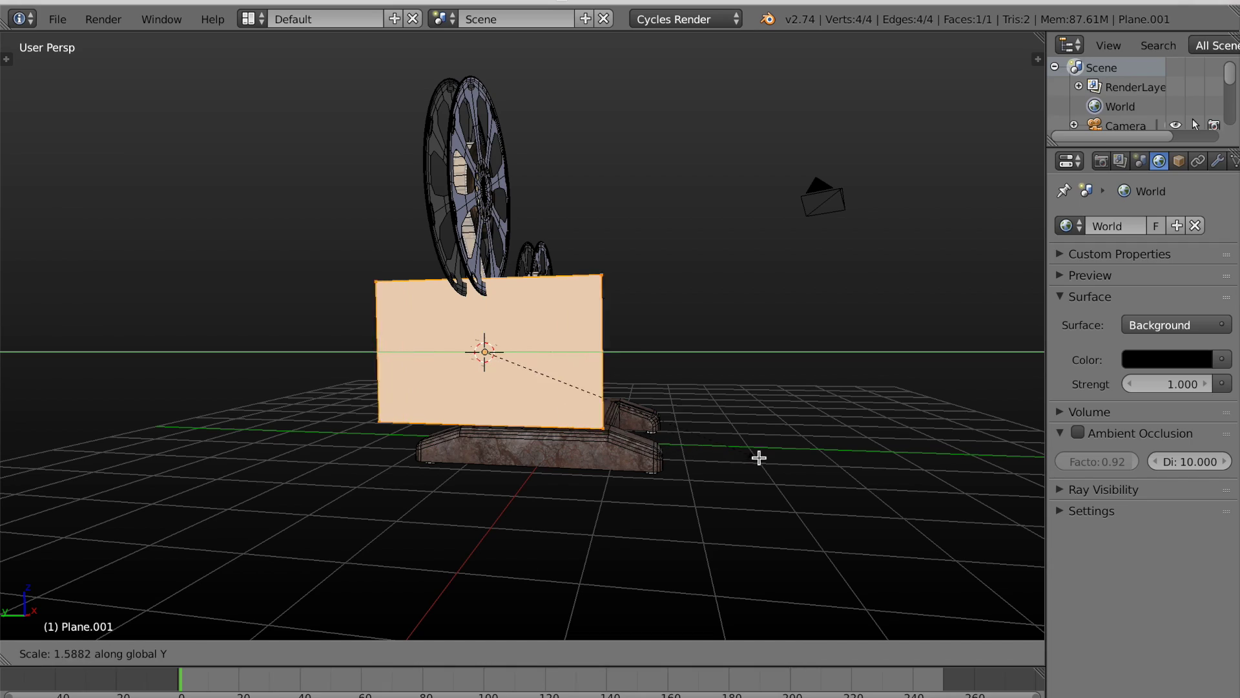
left_click(789, 456)
middle_click_drag(788, 457, 699, 462)
key("s")
key("z")
left_click(700, 463)
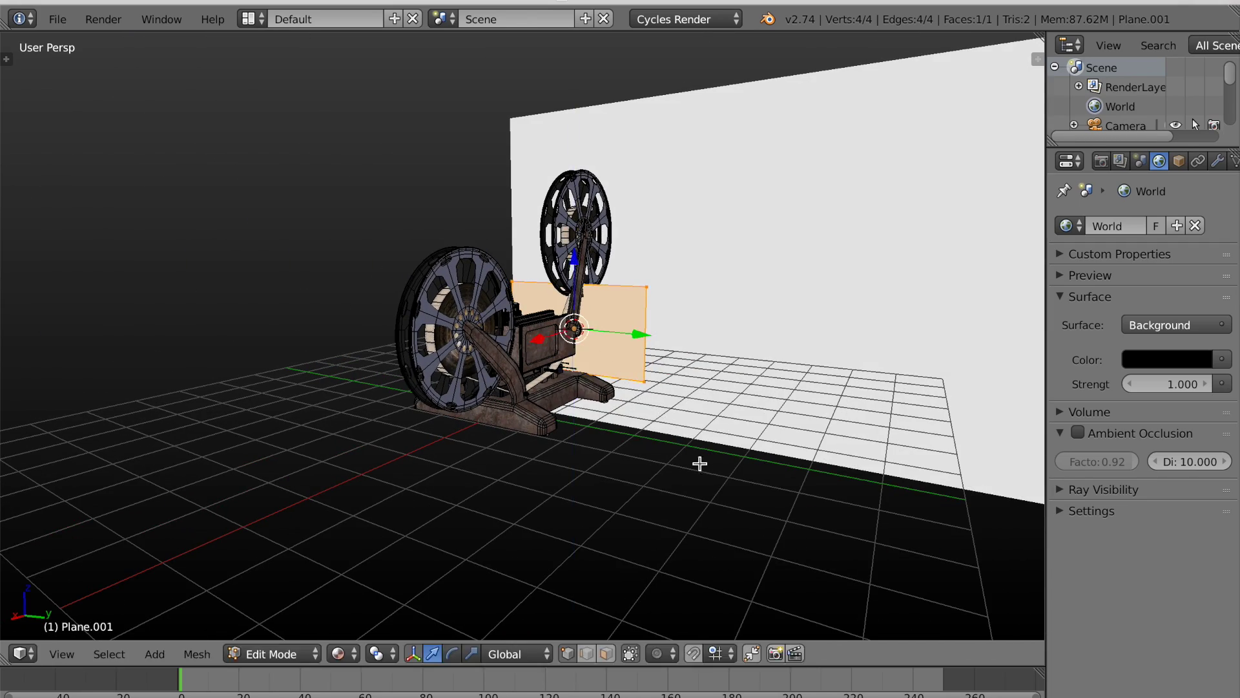
- Enlarge the second plane uniformly into a bigger screen rectangle and return to object mode
key("s")
left_click(940, 486)
scroll(930, 491, "down", 2)
middle_click_drag(918, 494, 761, 432)
key("Tab")
- Move the screen rectangle along negative X, away from the lens, until it sits close to the large wall plane
key("g")
key("x")
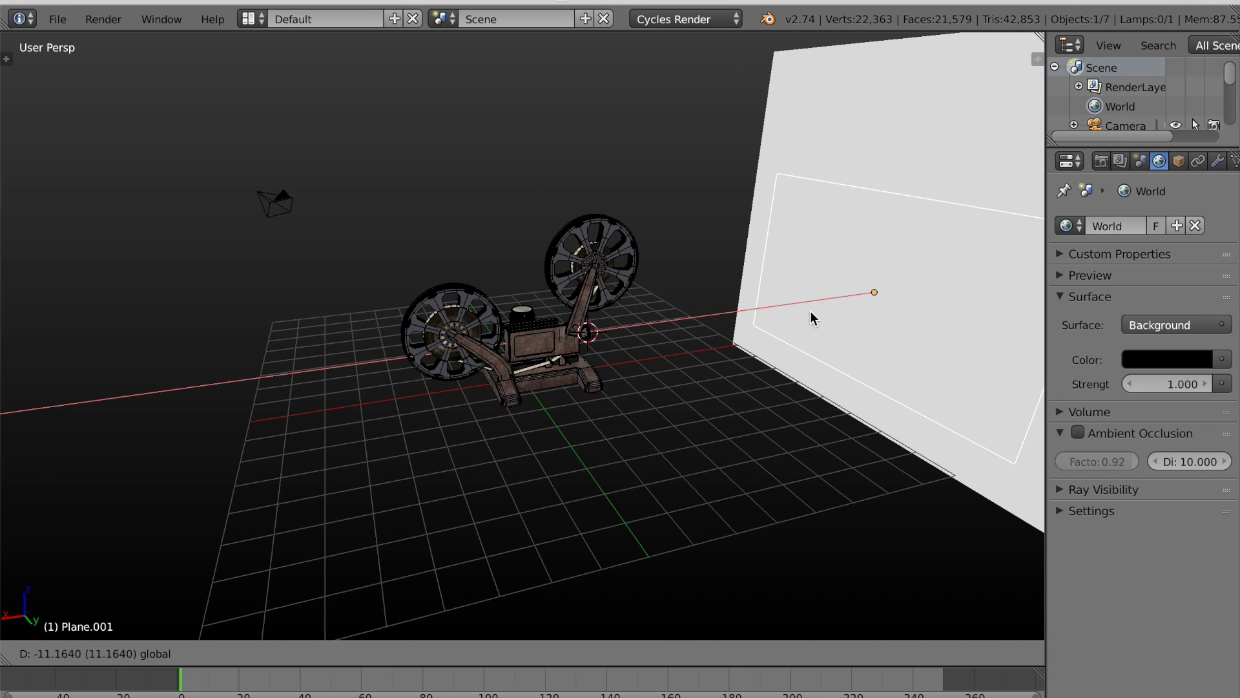
left_click(820, 323)
key("KP_Decimal")
middle_click_drag(642, 432, 665, 444)
key("g")
key("x")
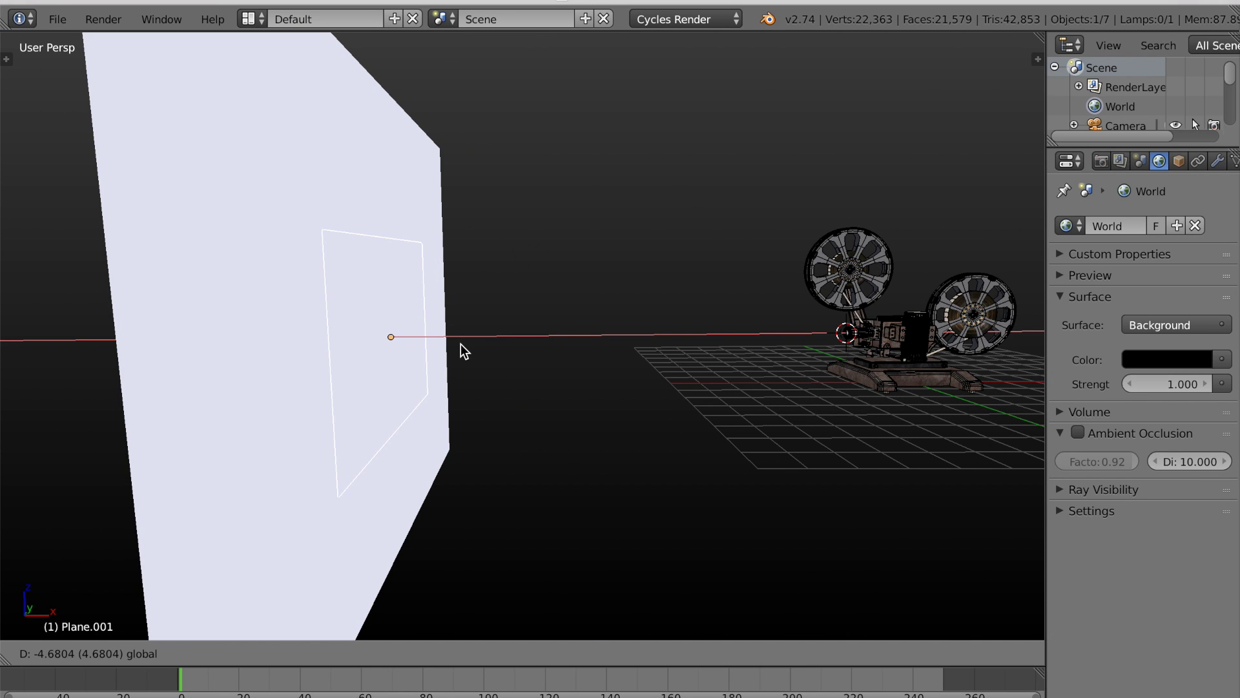
left_click(462, 345)
middle_click_drag(513, 384, 472, 401)
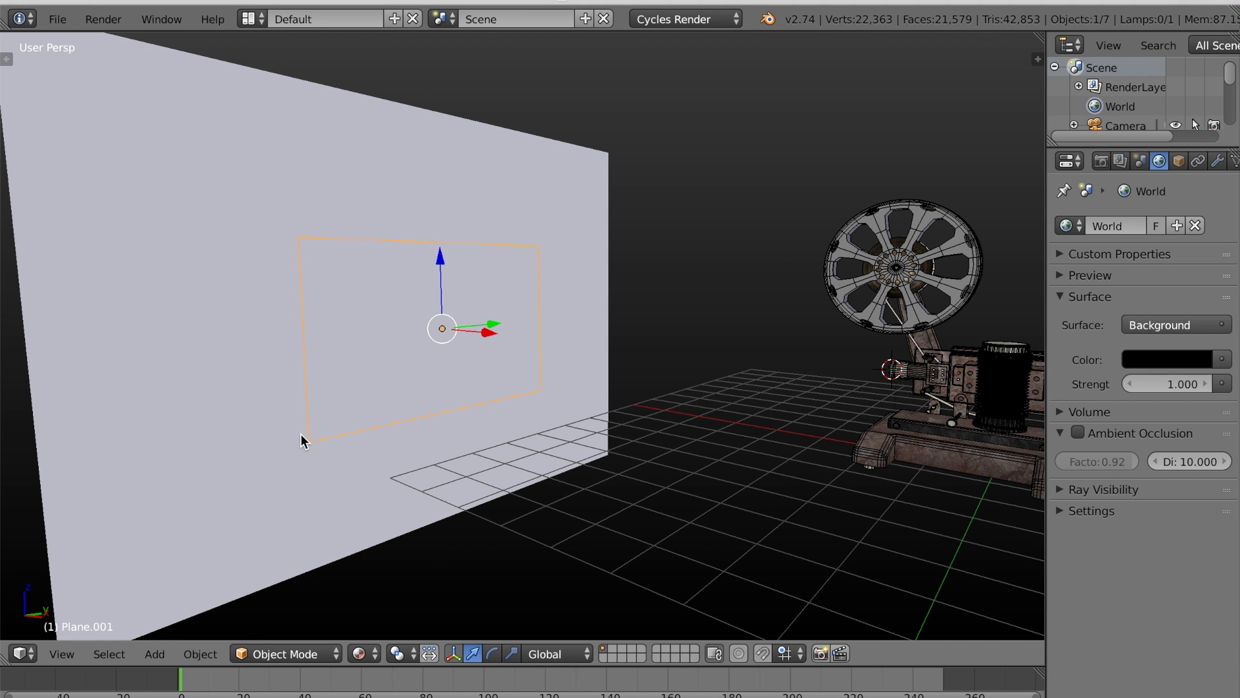
scroll(659, 363, "up", 1)
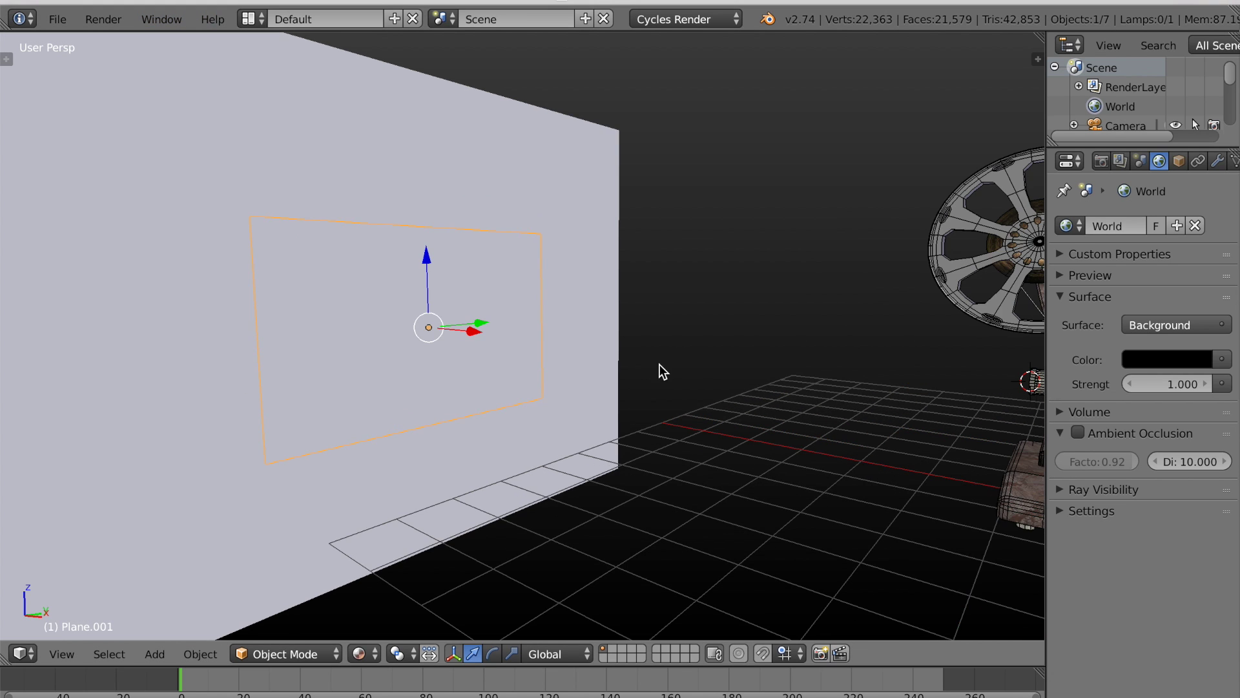
- Switch the screen layout to Compositing
middle_click_drag(659, 363, 602, 382)
left_click(252, 19)
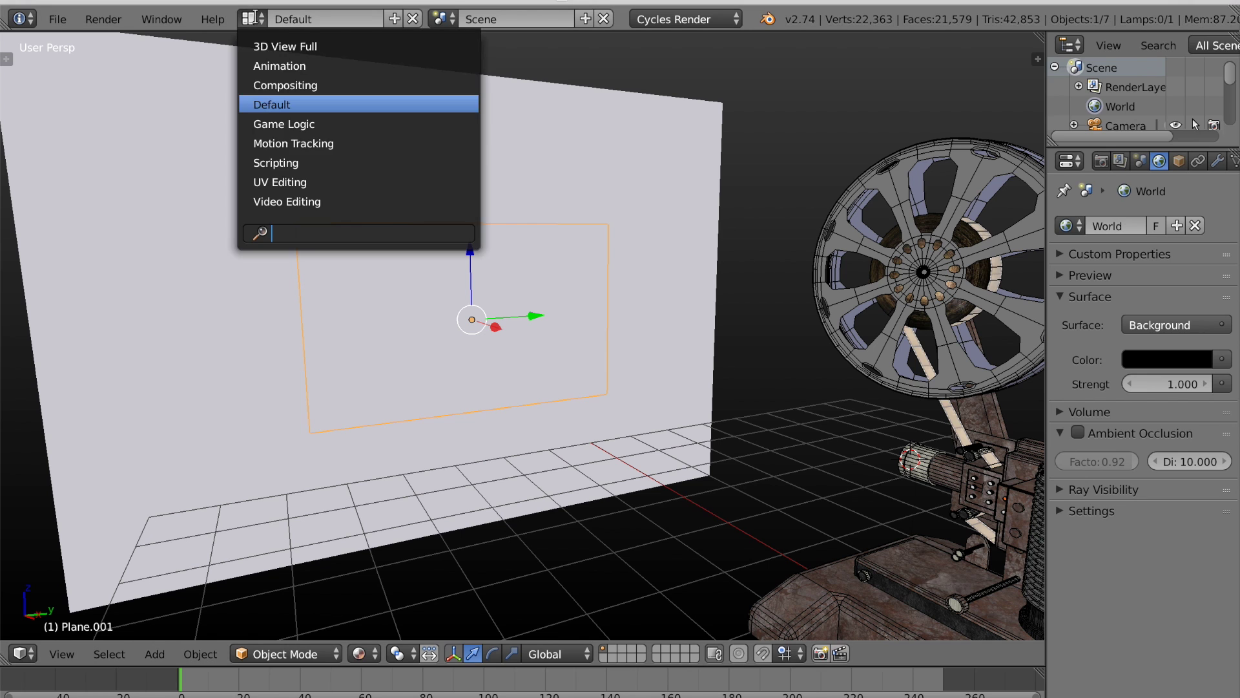
left_click(272, 85)
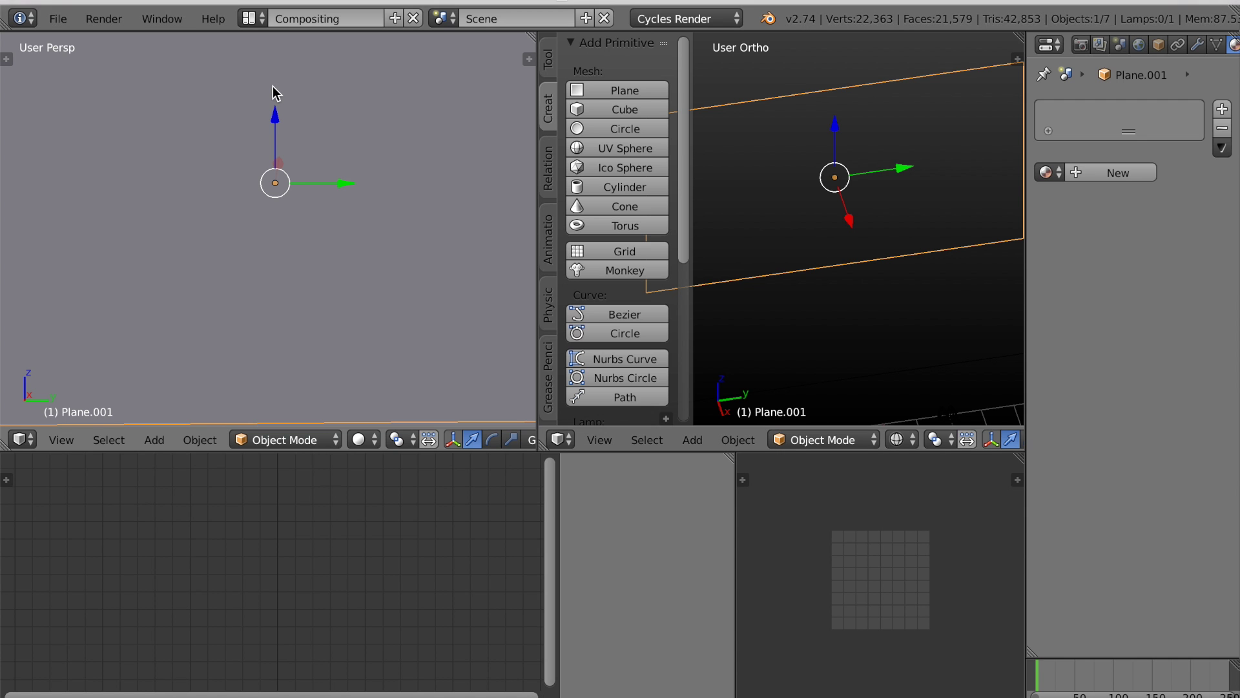
- Add a new material to the screen plane and set its surface shader to Emission
scroll(452, 293, "down", 3)
middle_click_drag(423, 302, 358, 348)
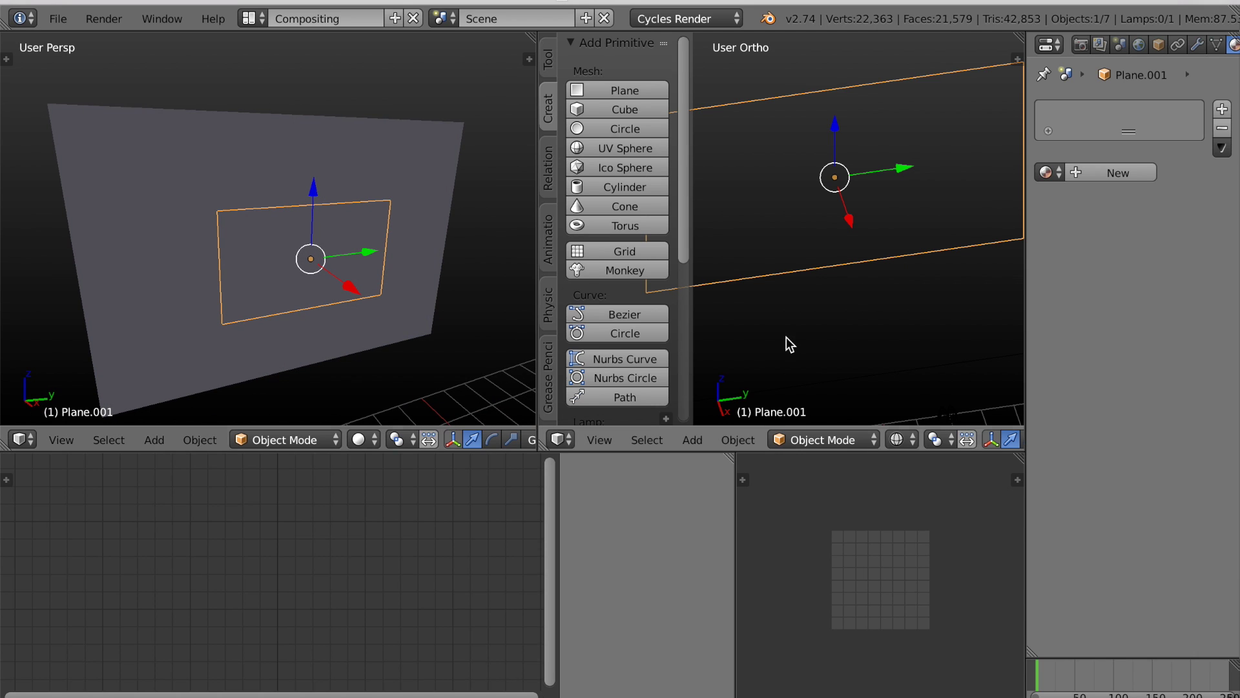
scroll(785, 338, "down", 2)
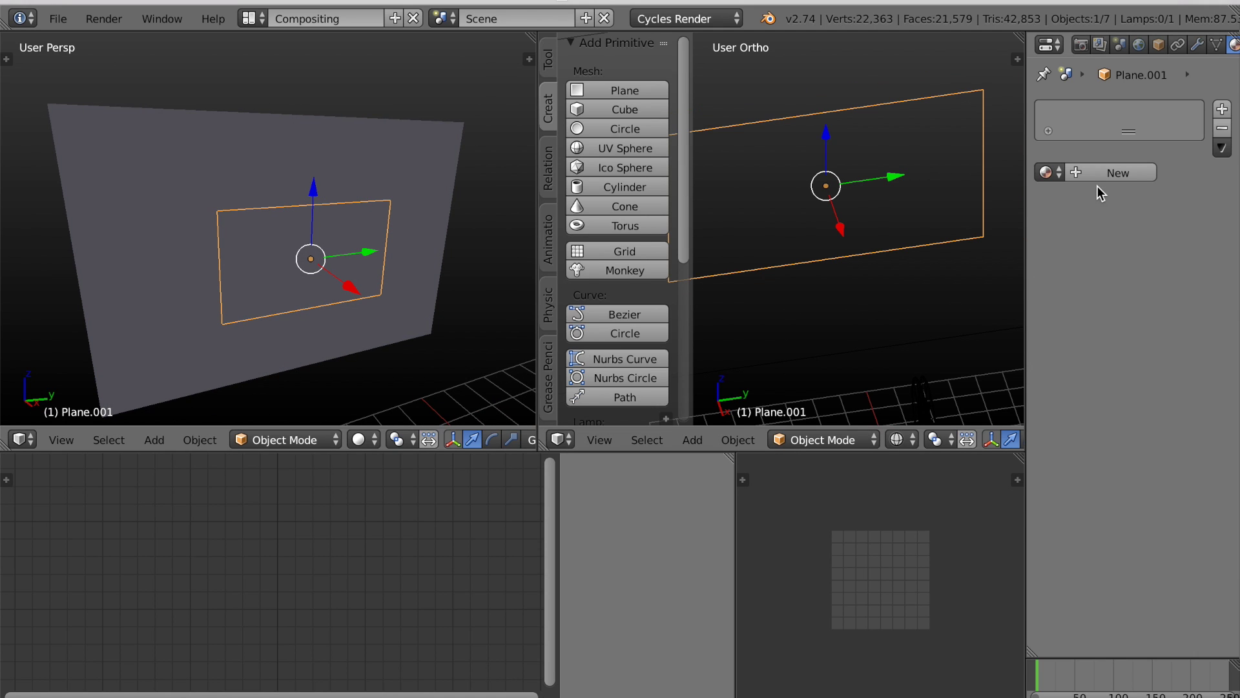
left_click(1109, 172)
left_click(1137, 274)
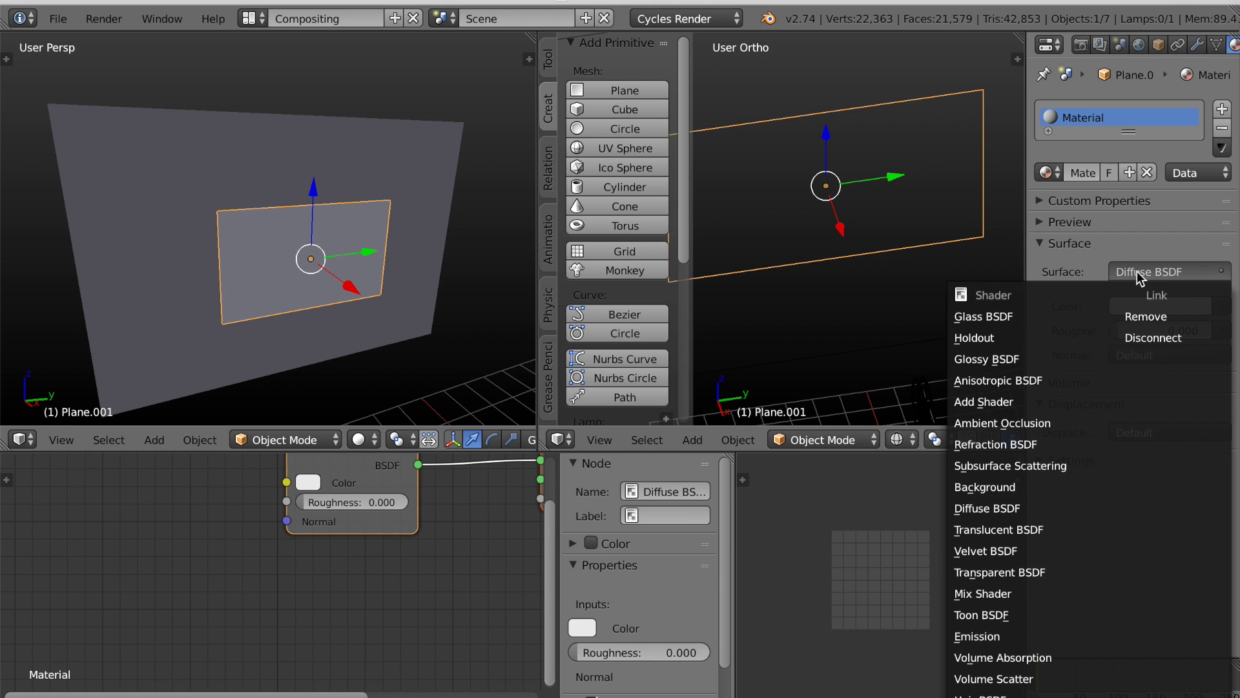
left_click(1009, 639)
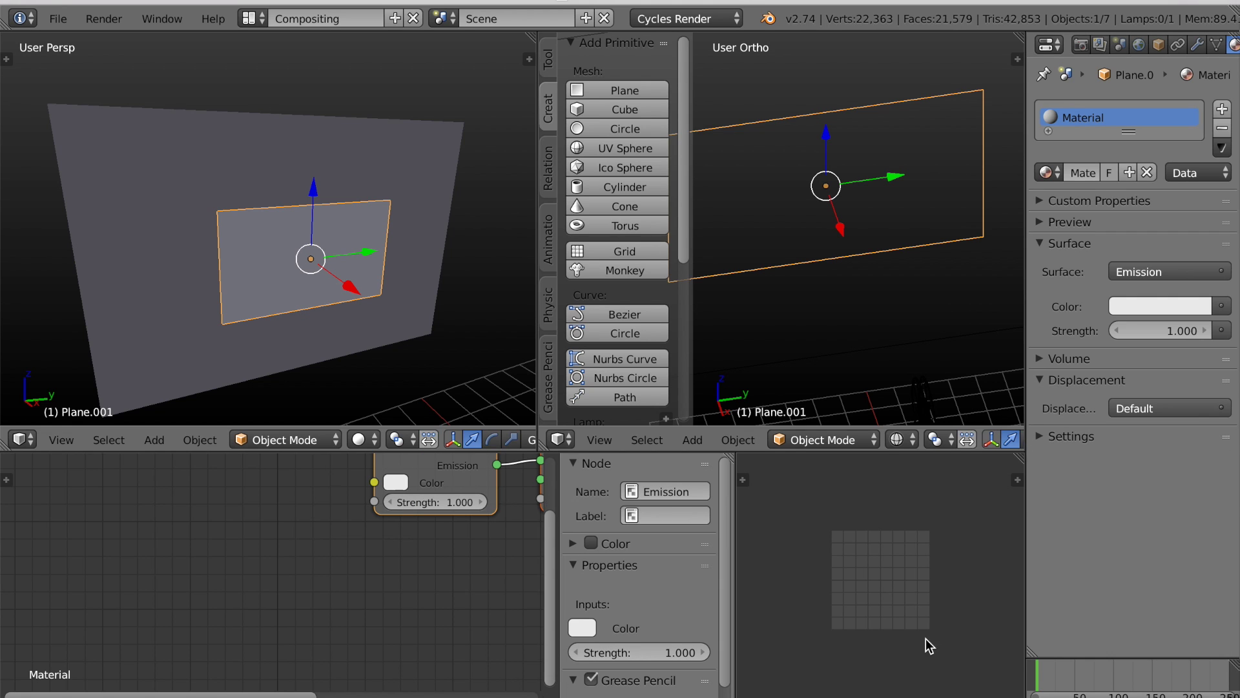
- Add an Image Texture node to the screen's material and place it ahead of the Emission node
scroll(339, 620, "down", 2)
middle_click_drag(451, 599, 327, 633)
scroll(310, 632, "down", 2)
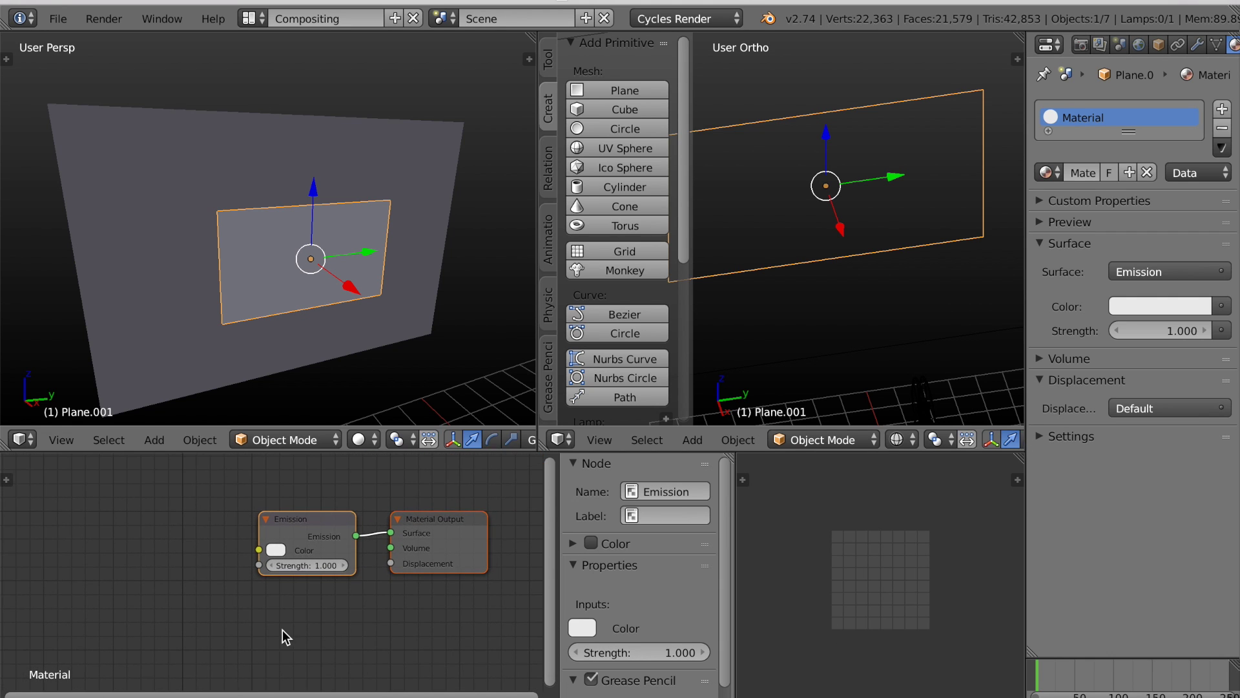
middle_click_drag(223, 619, 230, 624)
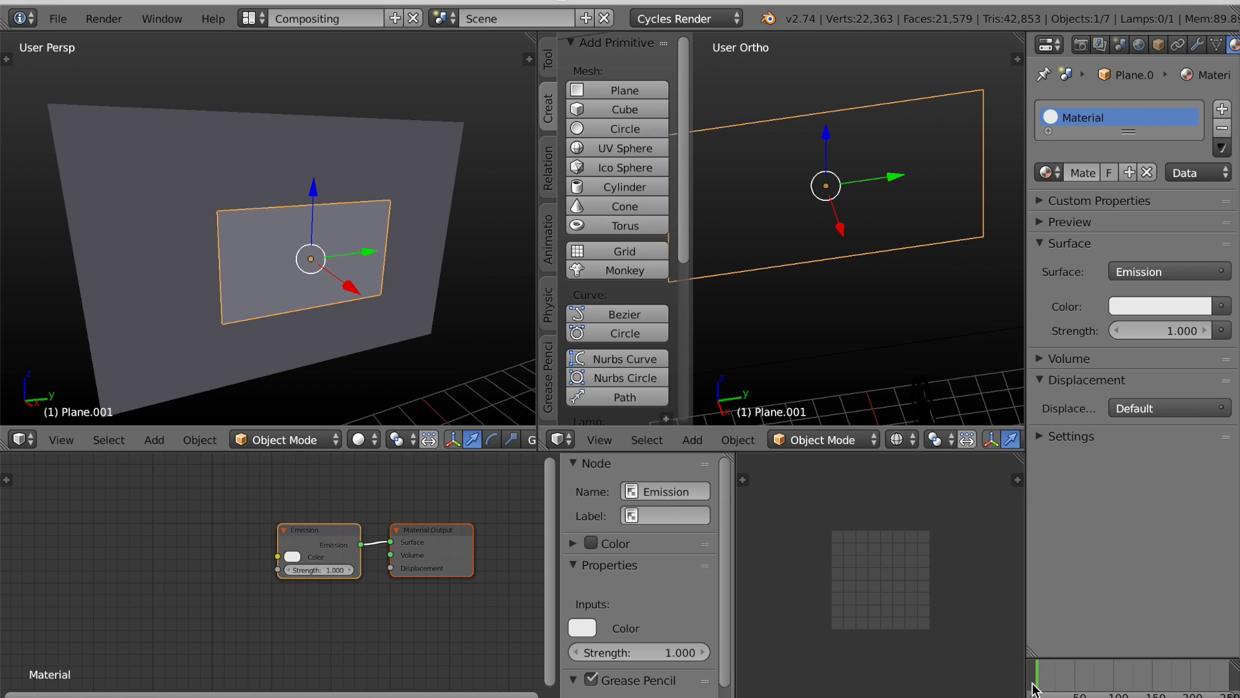
key("shift+a")
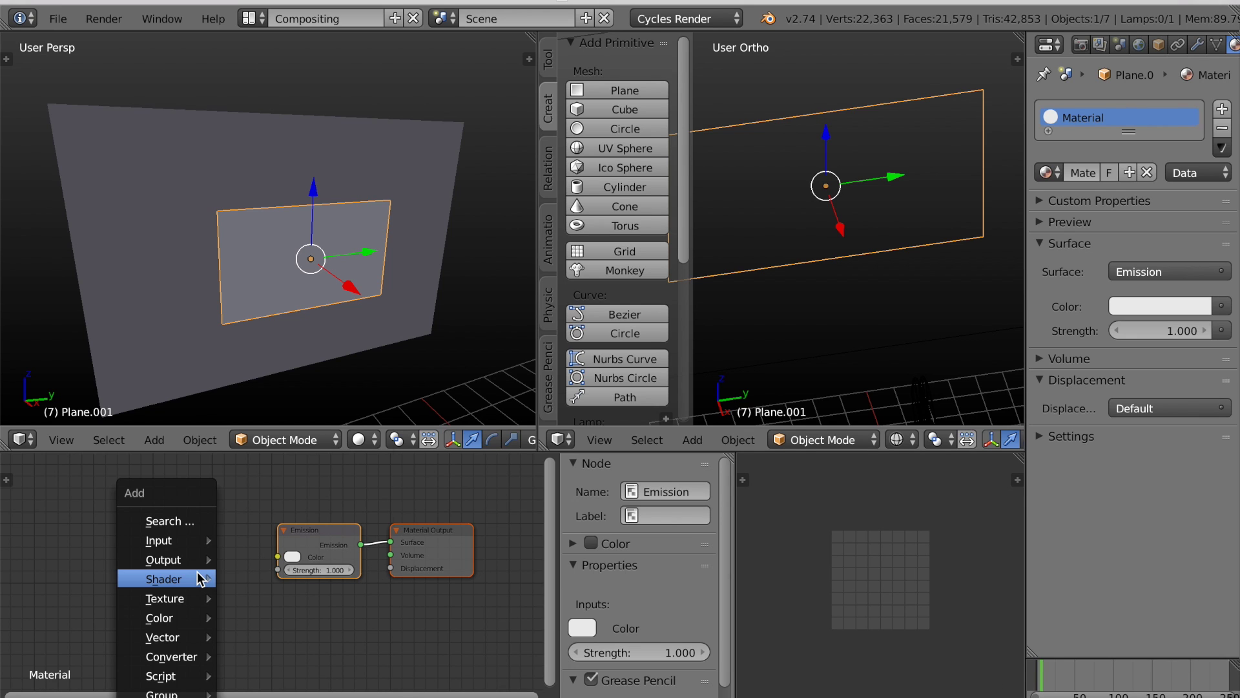
mouse_move(200, 577)
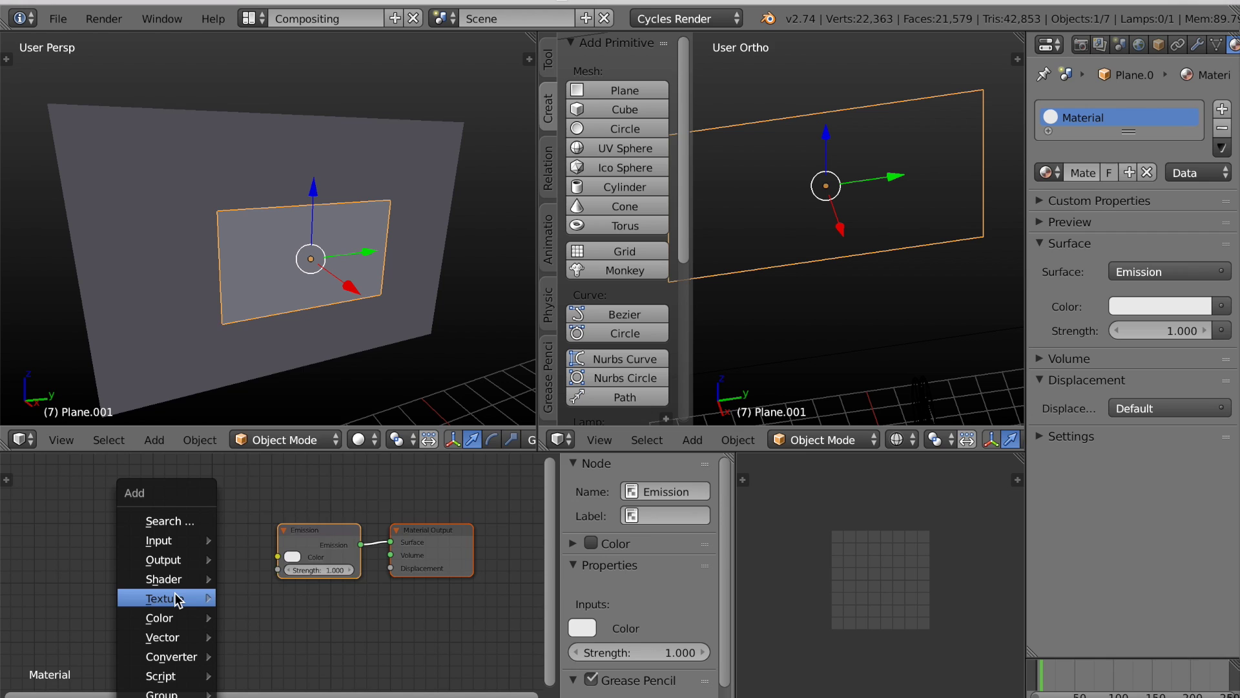
mouse_move(181, 599)
left_click(269, 389)
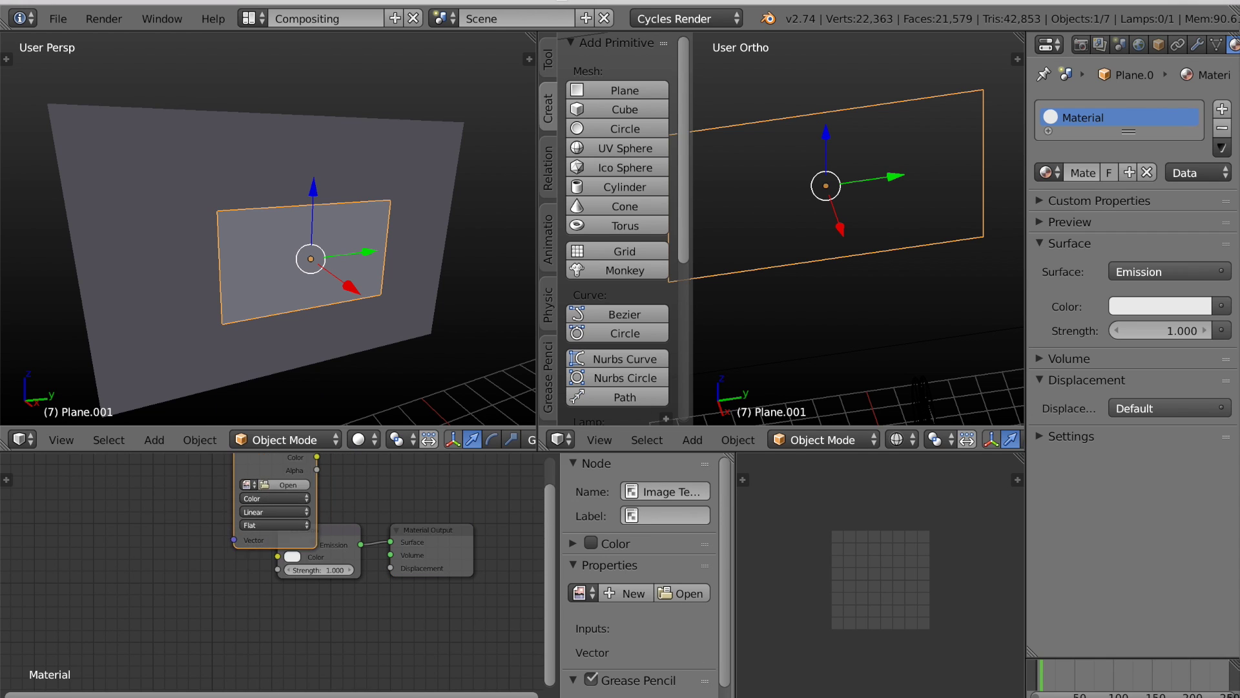
left_click(130, 485)
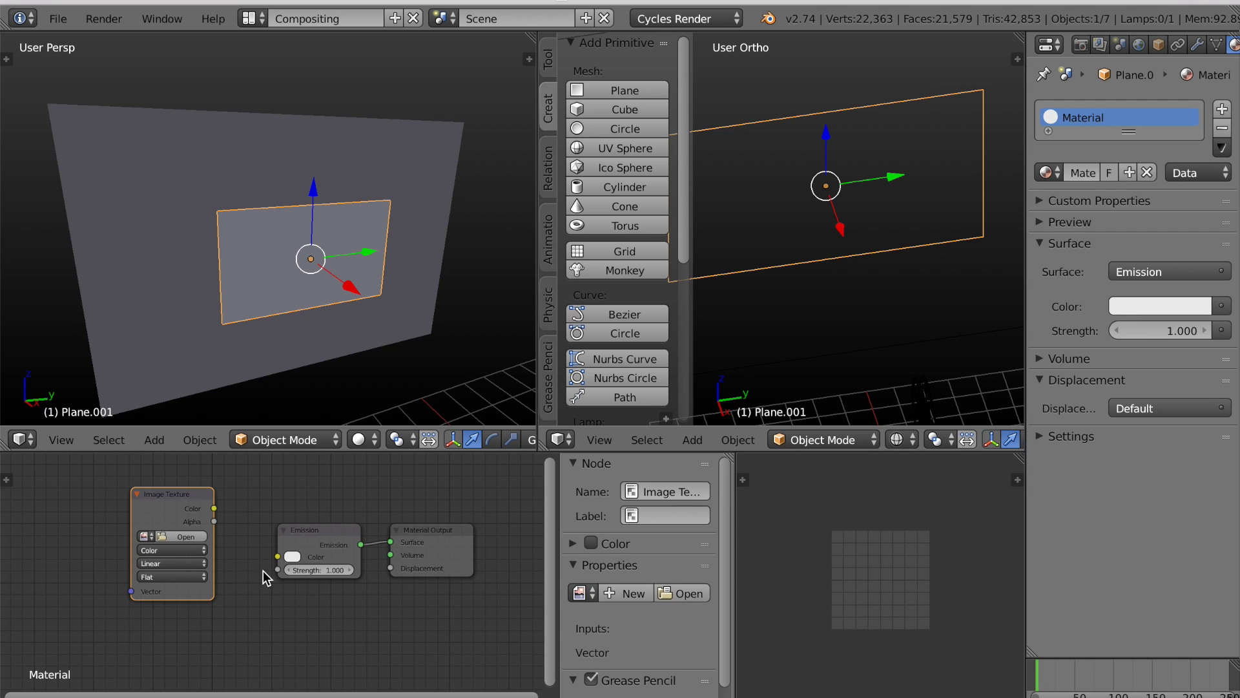
- Load 0001.png from the Desktop's FILM T folder into the Image Texture node
left_click(53, 1)
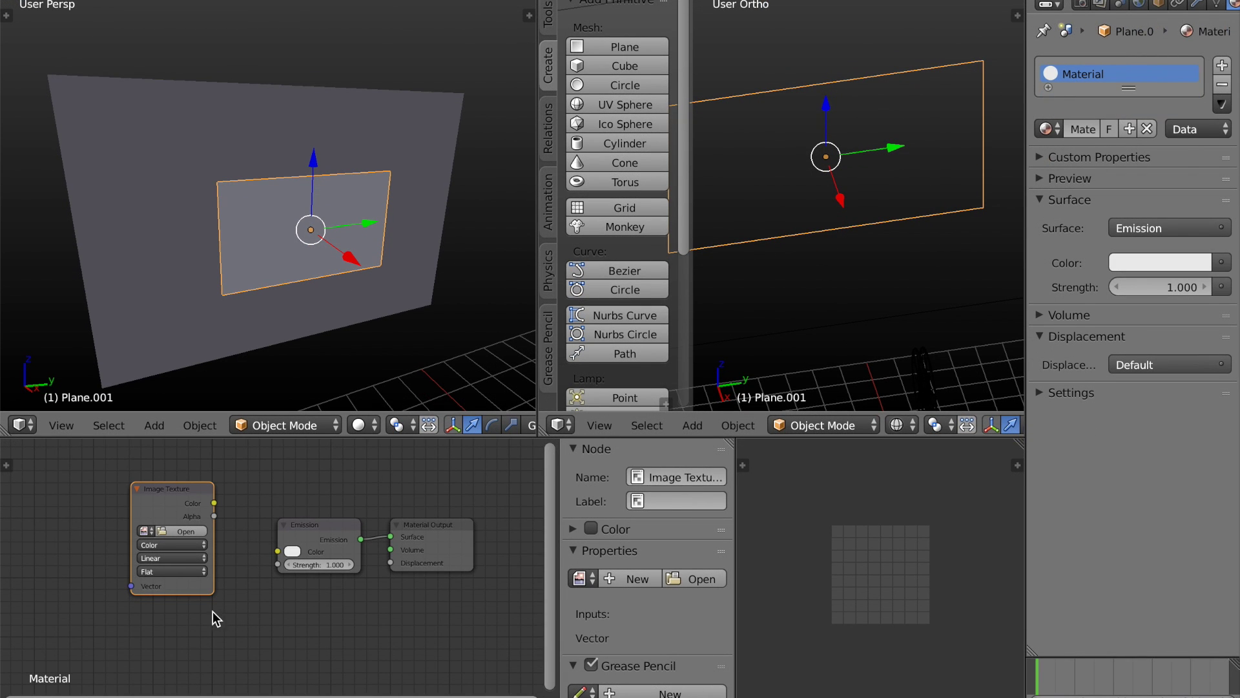
left_click(185, 529)
left_click(53, 177)
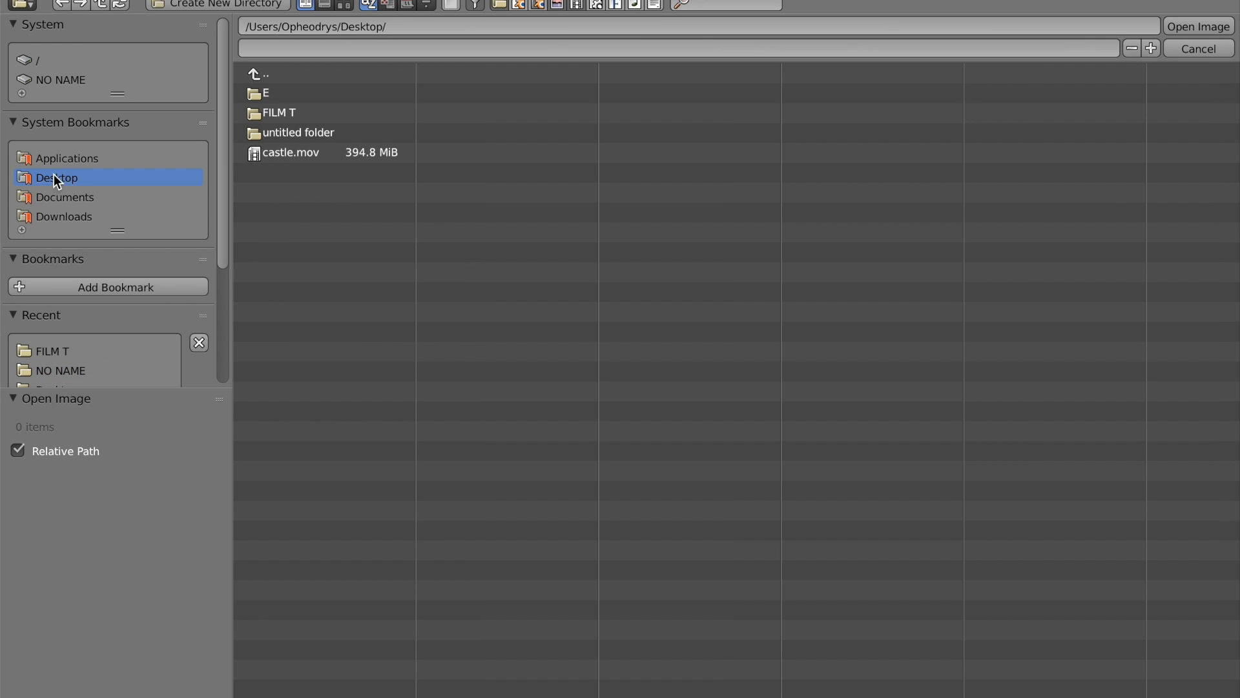
left_click(254, 113)
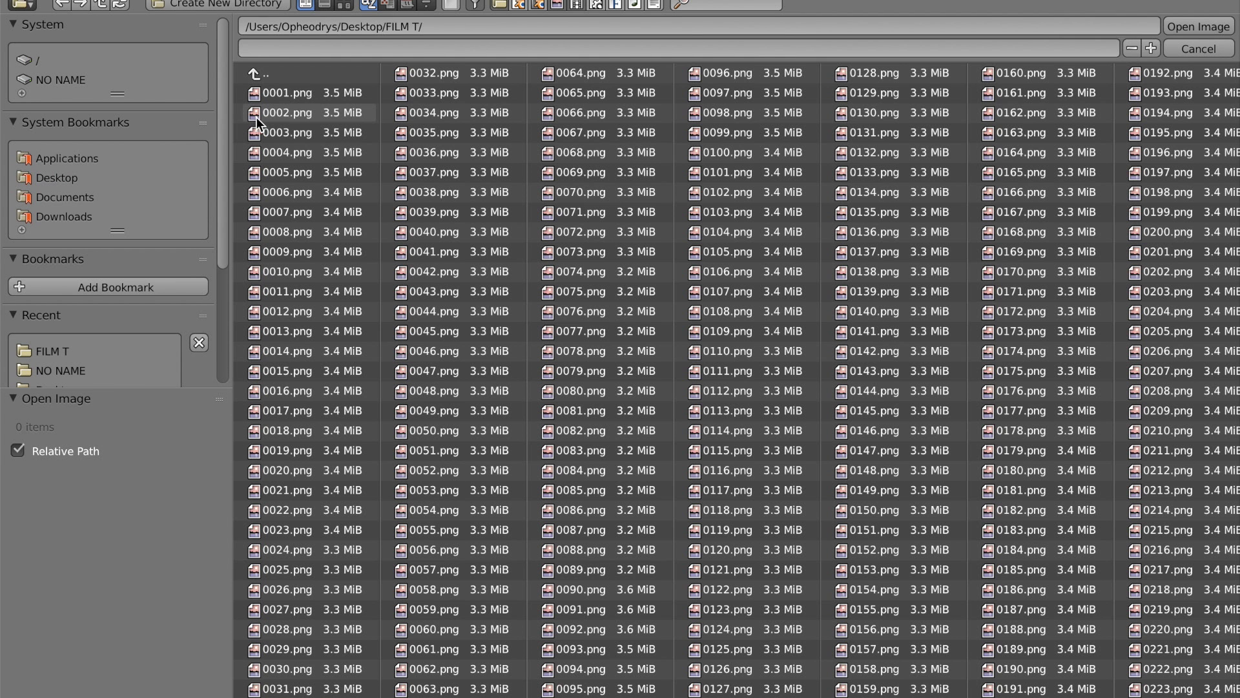
left_click(316, 96)
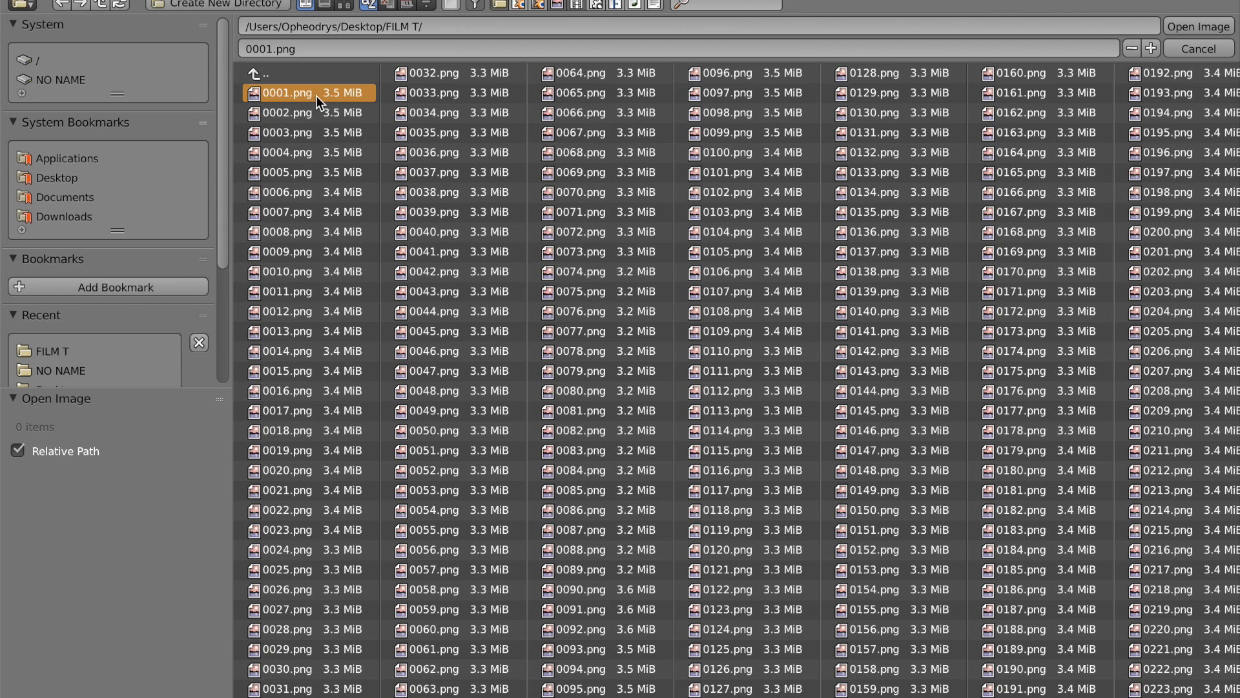
left_click(1202, 29)
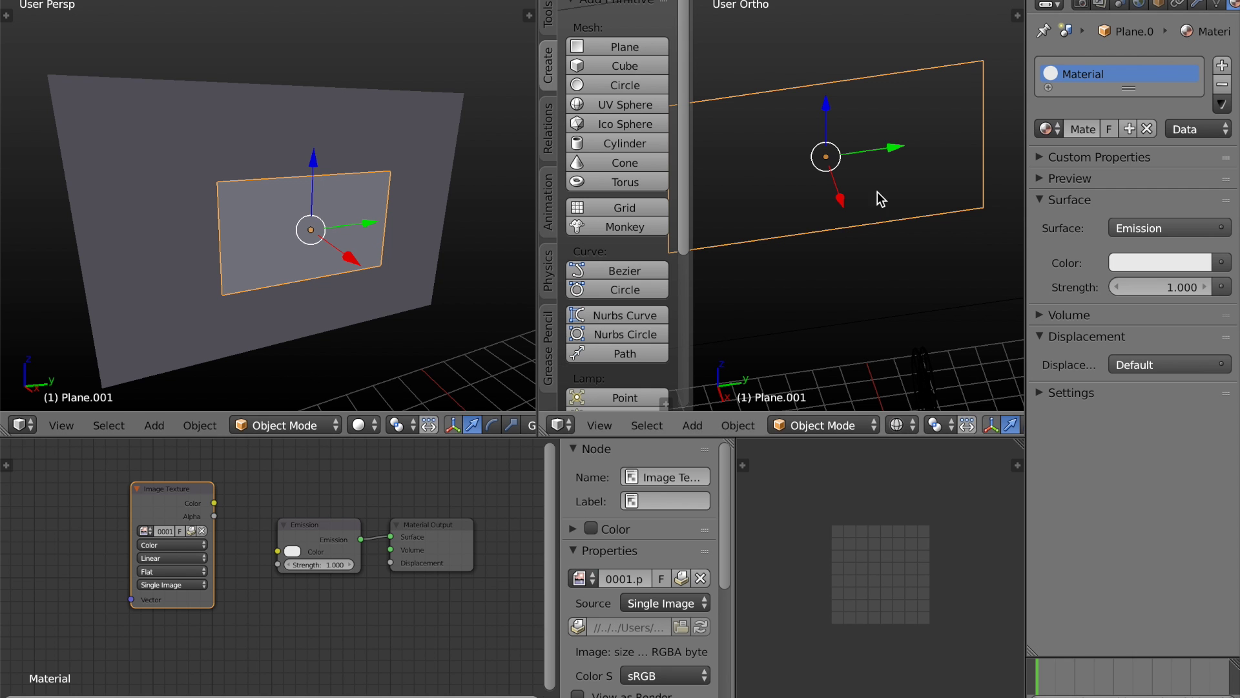
- Connect the Image Texture's Color output to the Emission node's Color input and display the perspective viewport in Rendered shading
left_click_drag(162, 499, 91, 499)
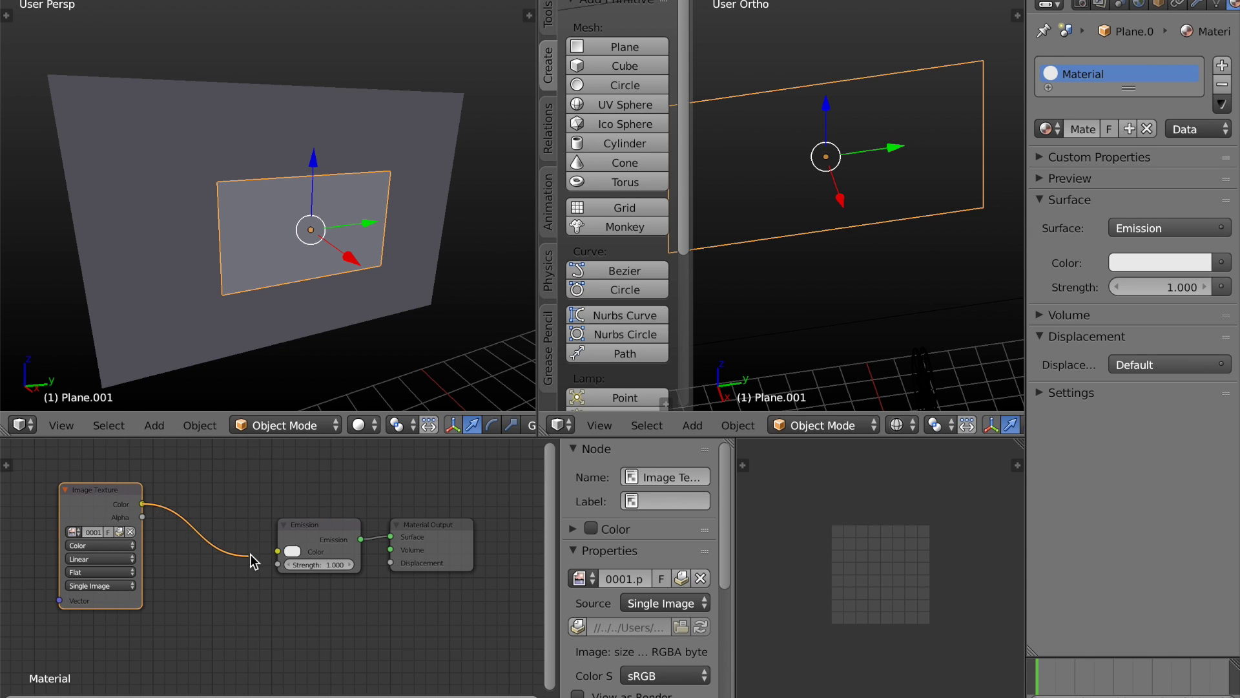
left_click_drag(250, 553, 275, 552)
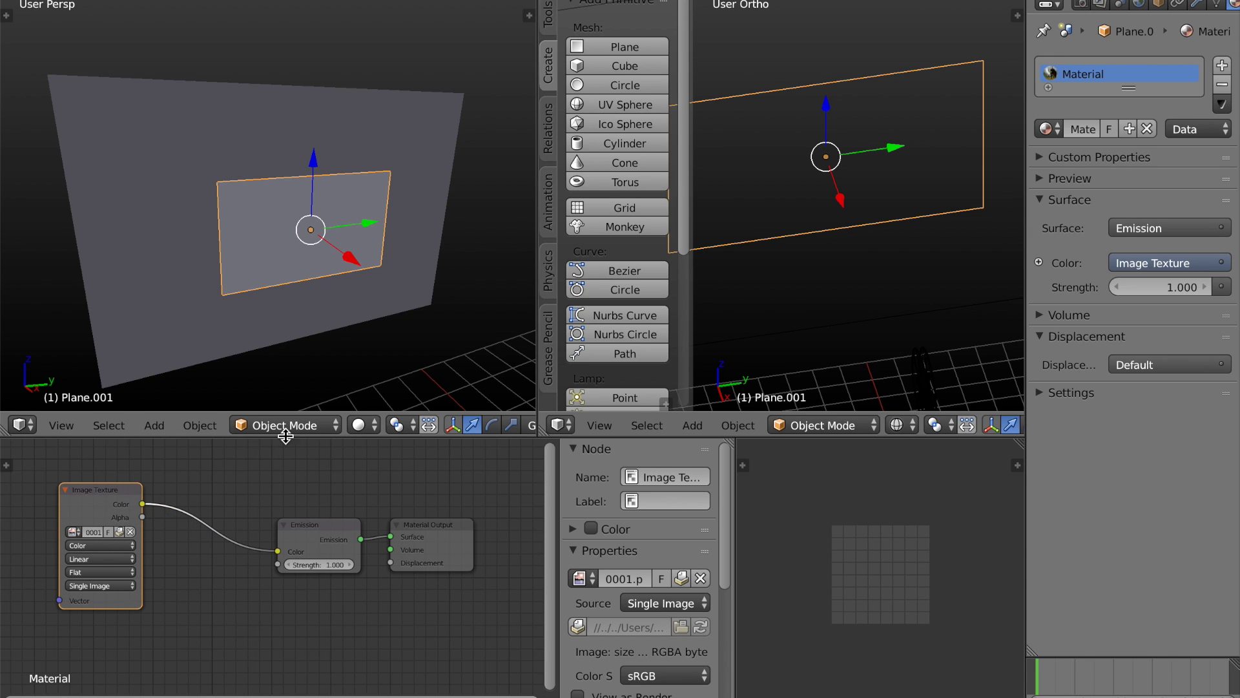
left_click(358, 425)
left_click(384, 297)
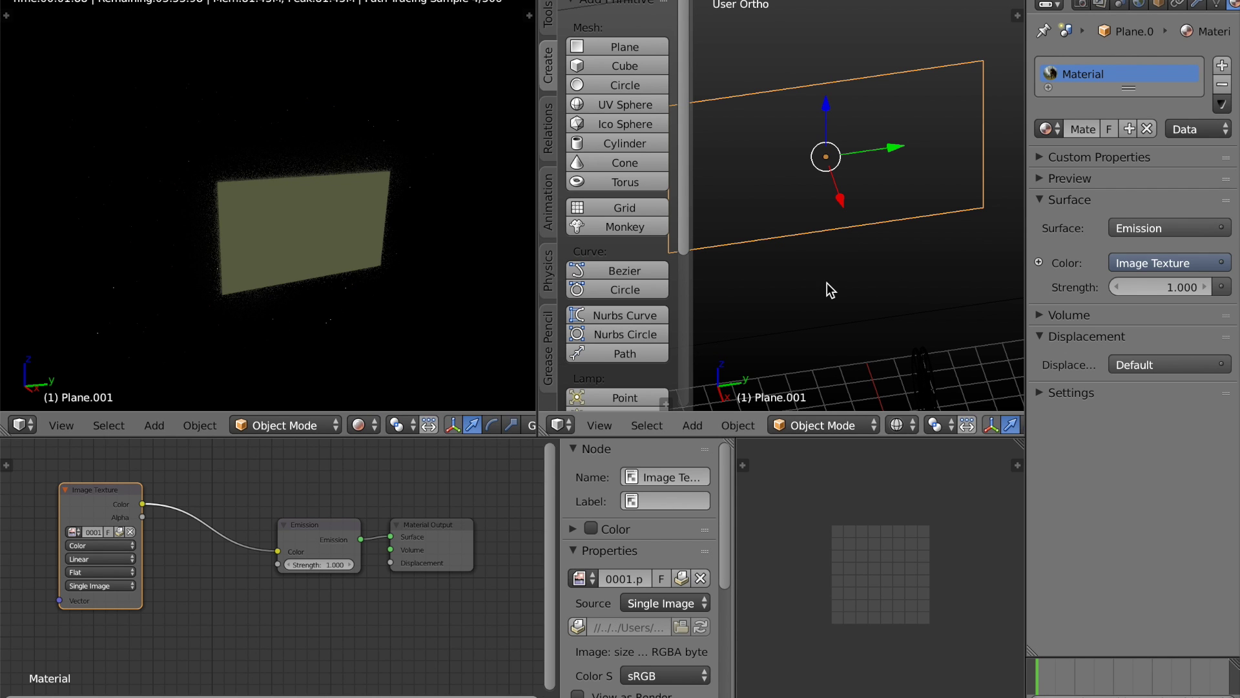
- Unwrap the screen plane's mesh in Edit Mode, check the mapped image in the rendered view, and return to Object Mode
key("Tab")
key("u")
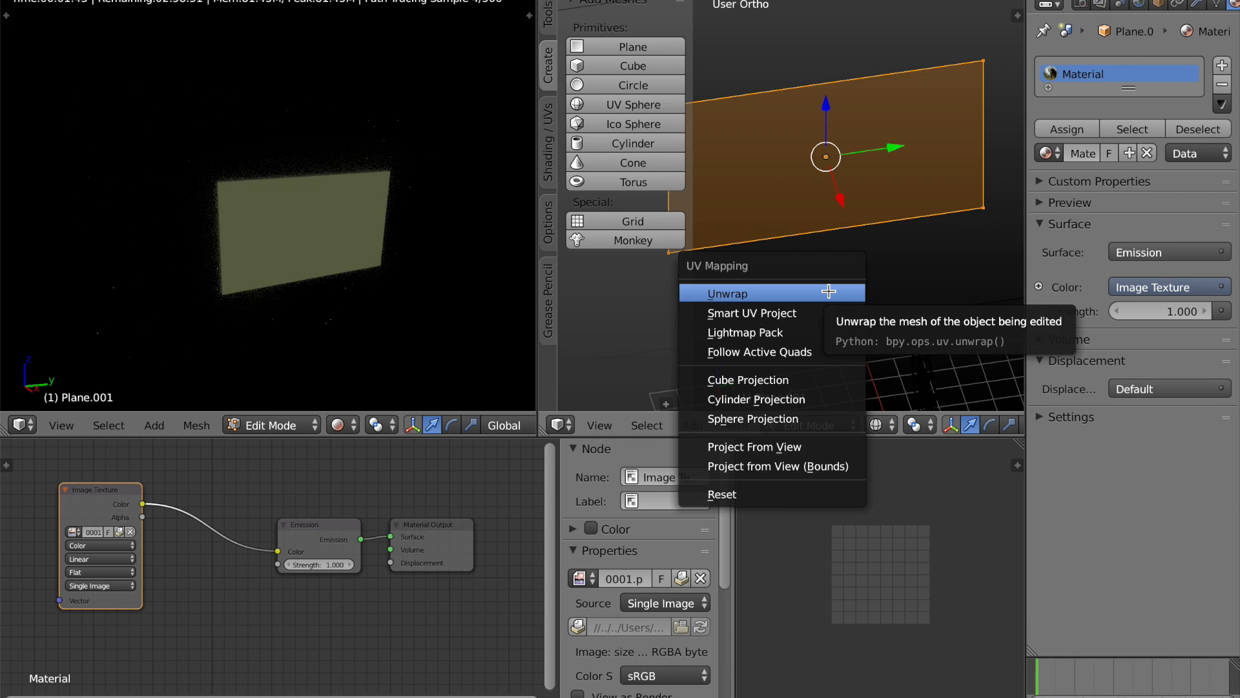
left_click(829, 292)
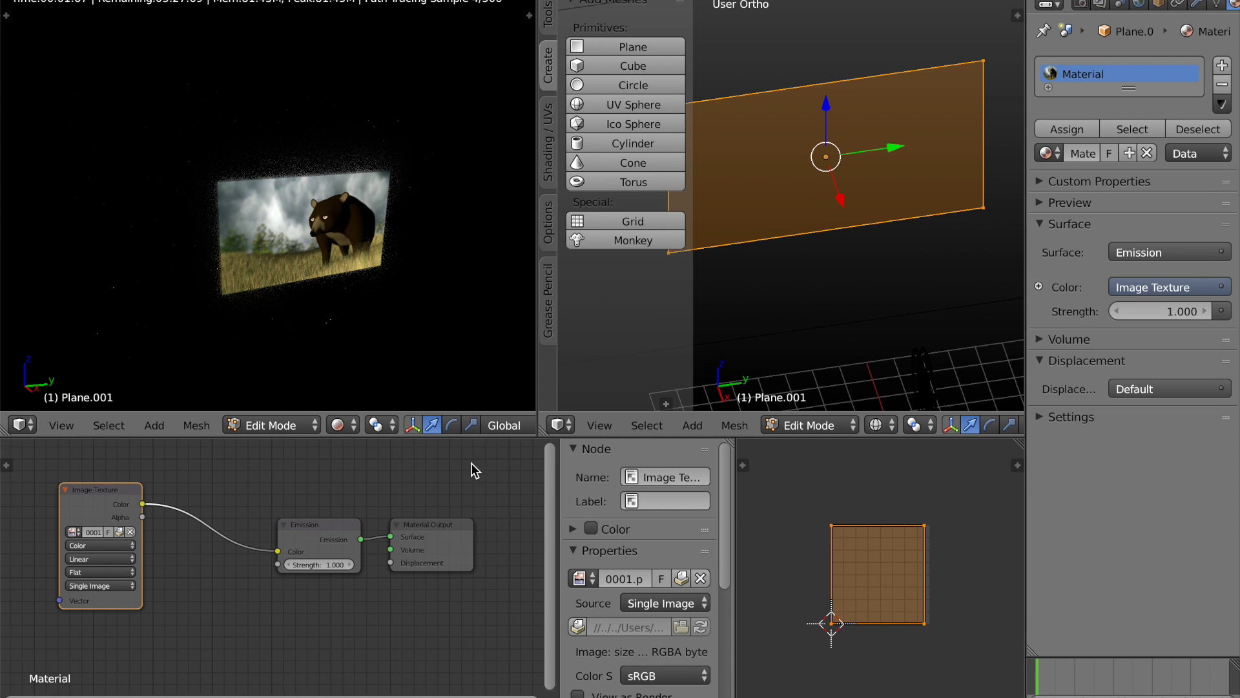
scroll(435, 390, "up", 3)
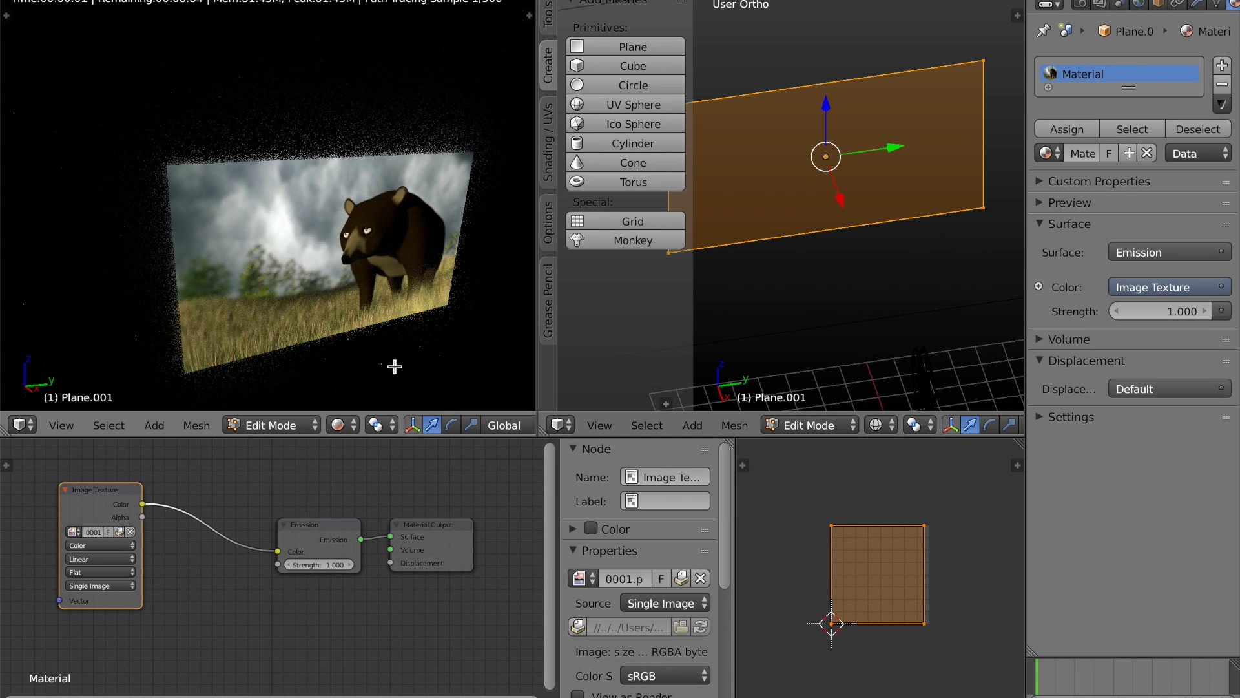
middle_click_drag(395, 366, 378, 344, "shift")
scroll(362, 349, "down", 2)
scroll(396, 344, "down", 4)
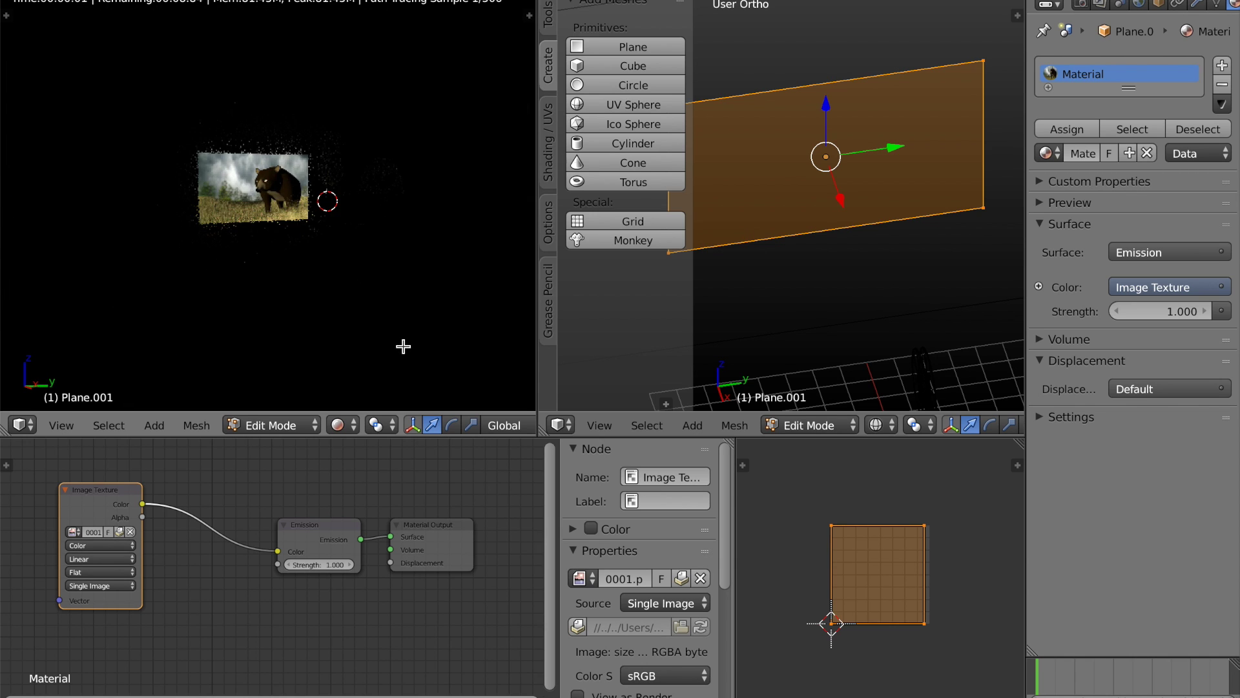
scroll(407, 349, "up", 3)
scroll(397, 366, "up", 4)
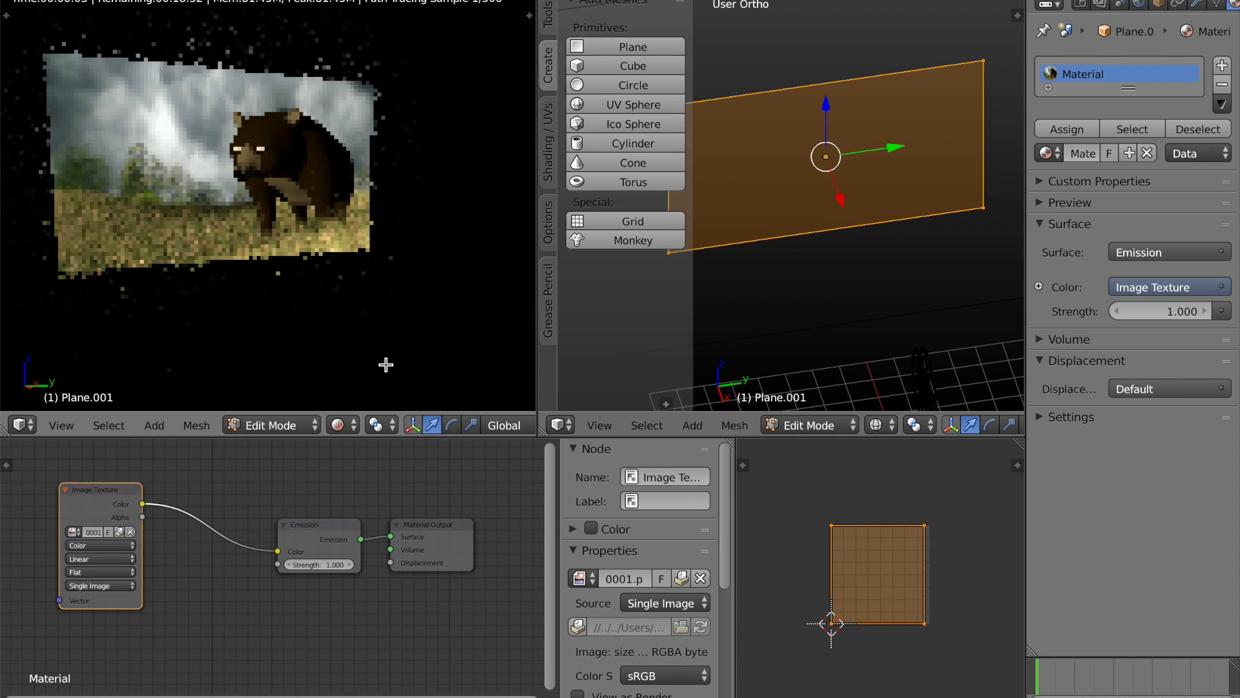
middle_click_drag(377, 367, 382, 368)
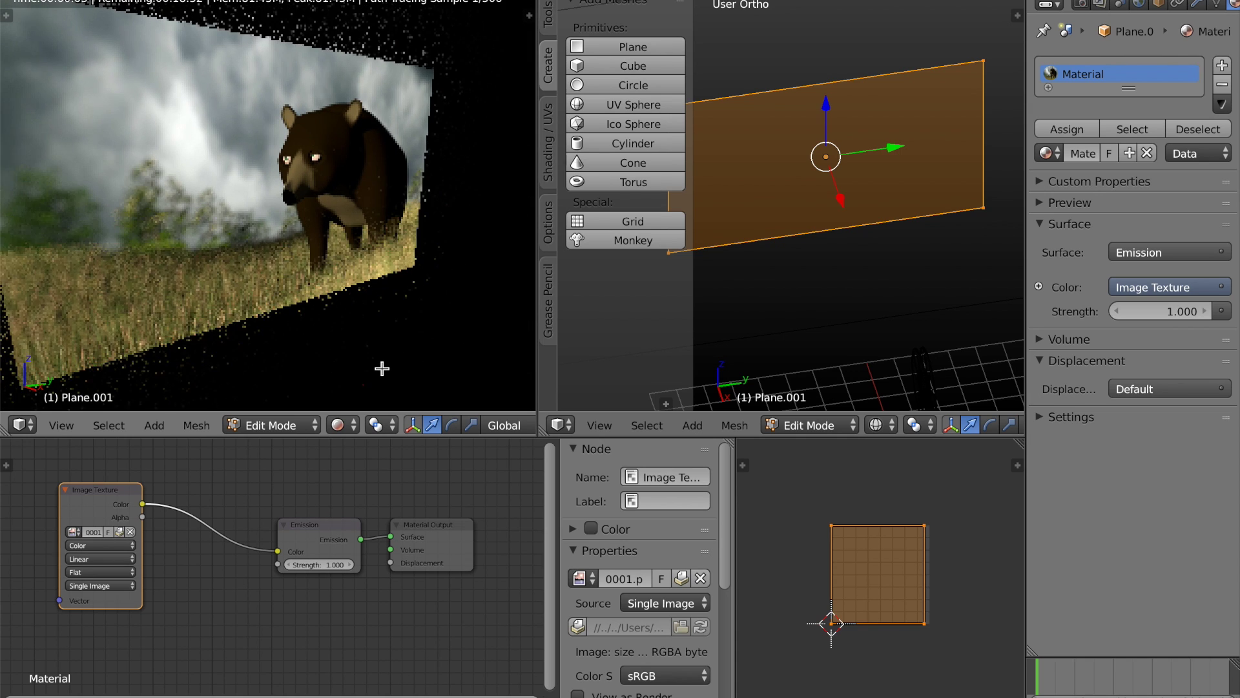
key("Tab")
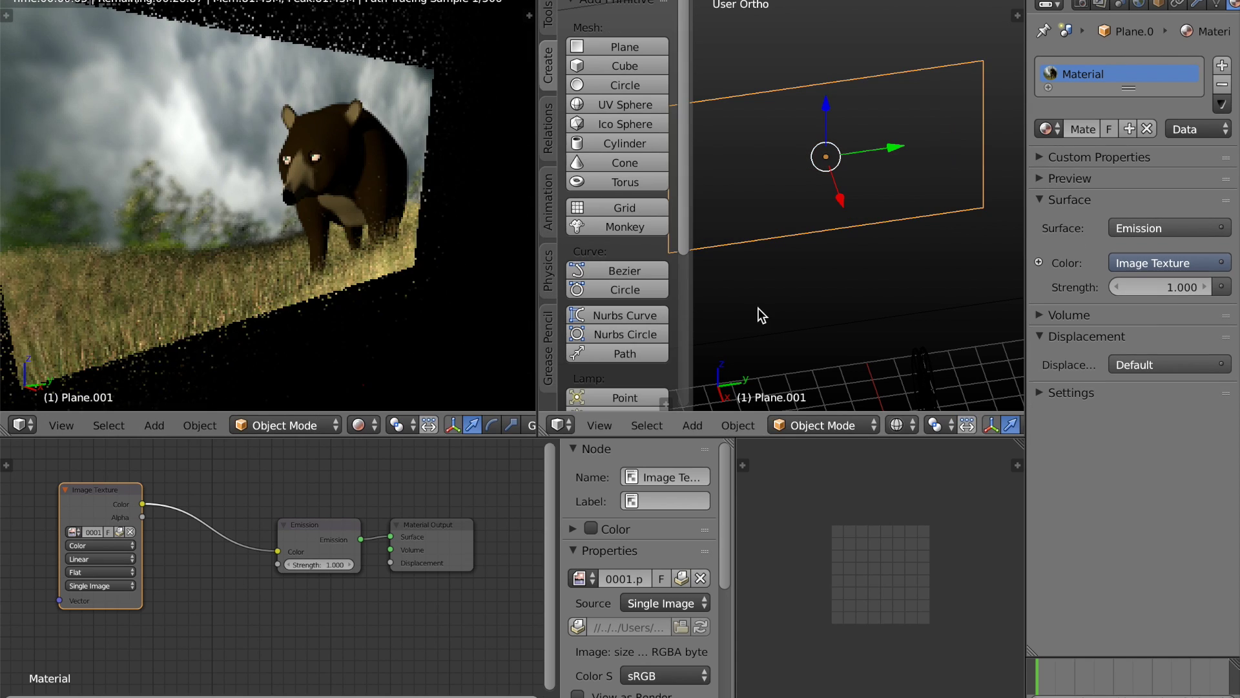
- Disable Camera ray visibility for the screen plane and inspect the image cast on the wall up close
middle_click_drag(792, 309, 869, 288)
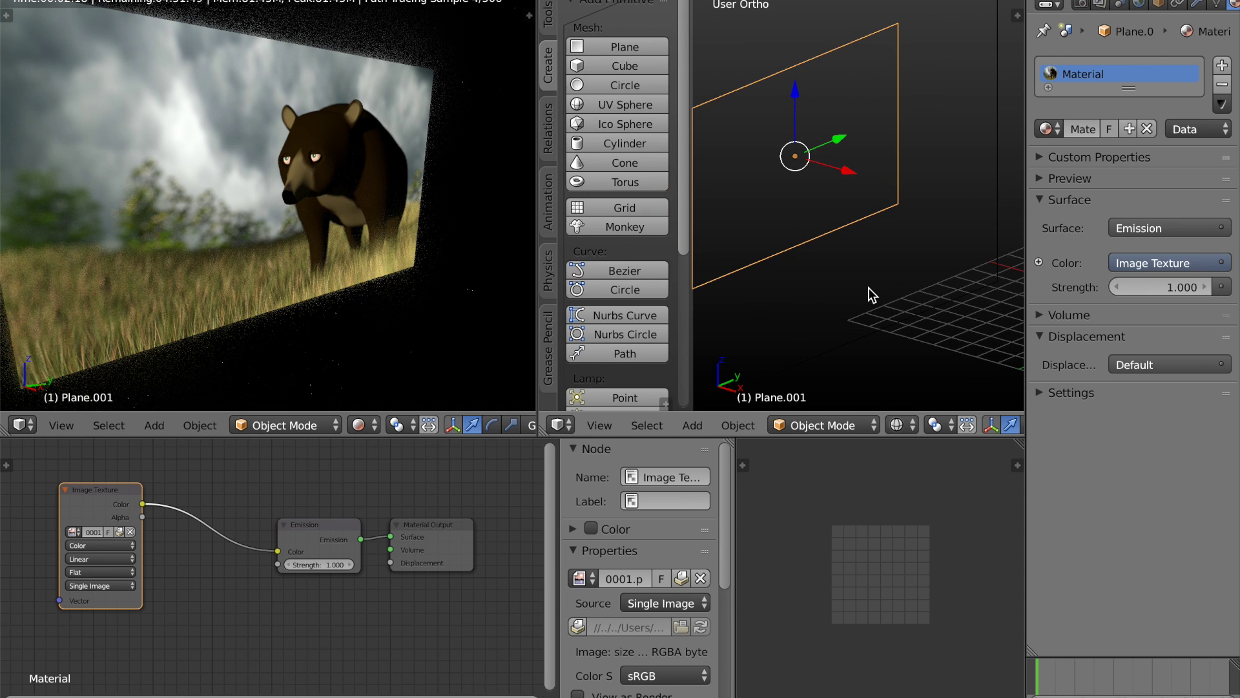
left_click(1159, 6)
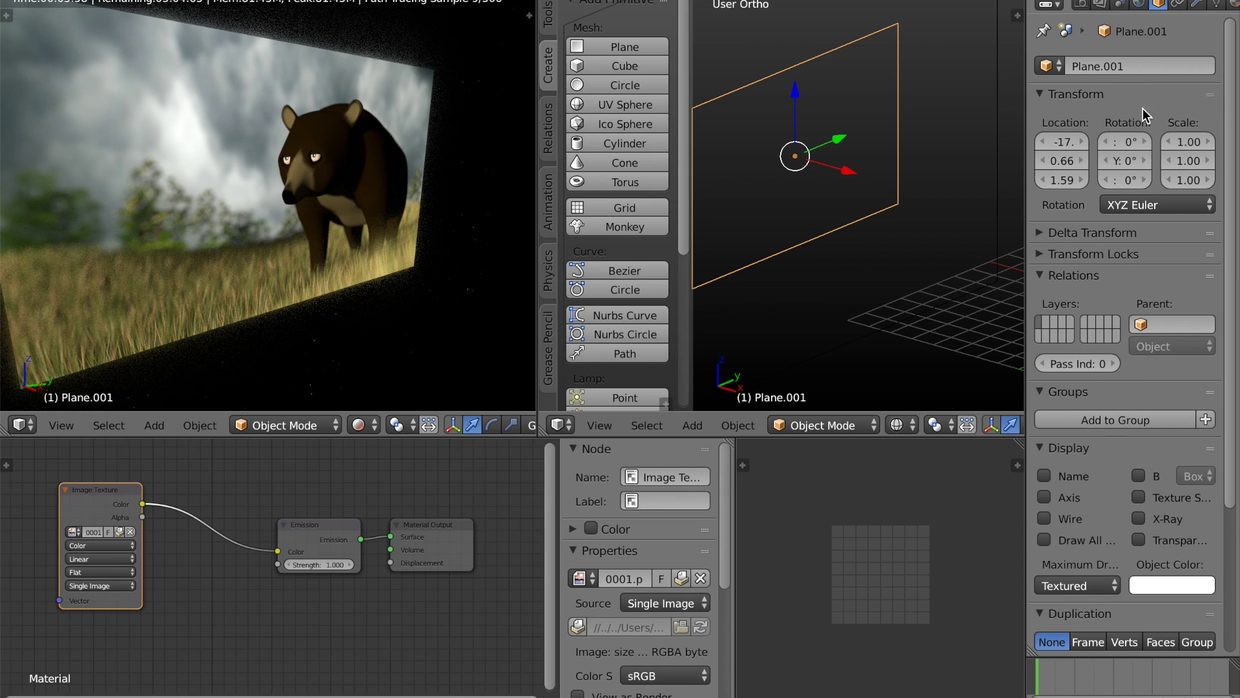
scroll(1134, 459, "down", 5)
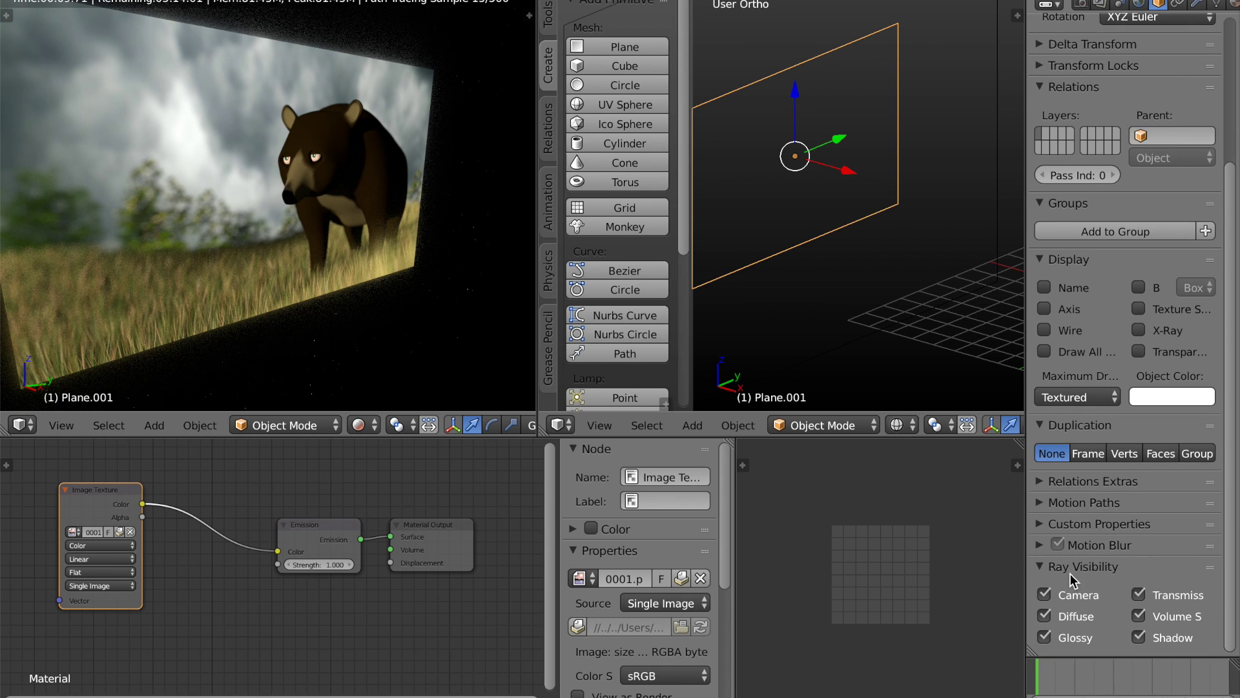
left_click(1045, 595)
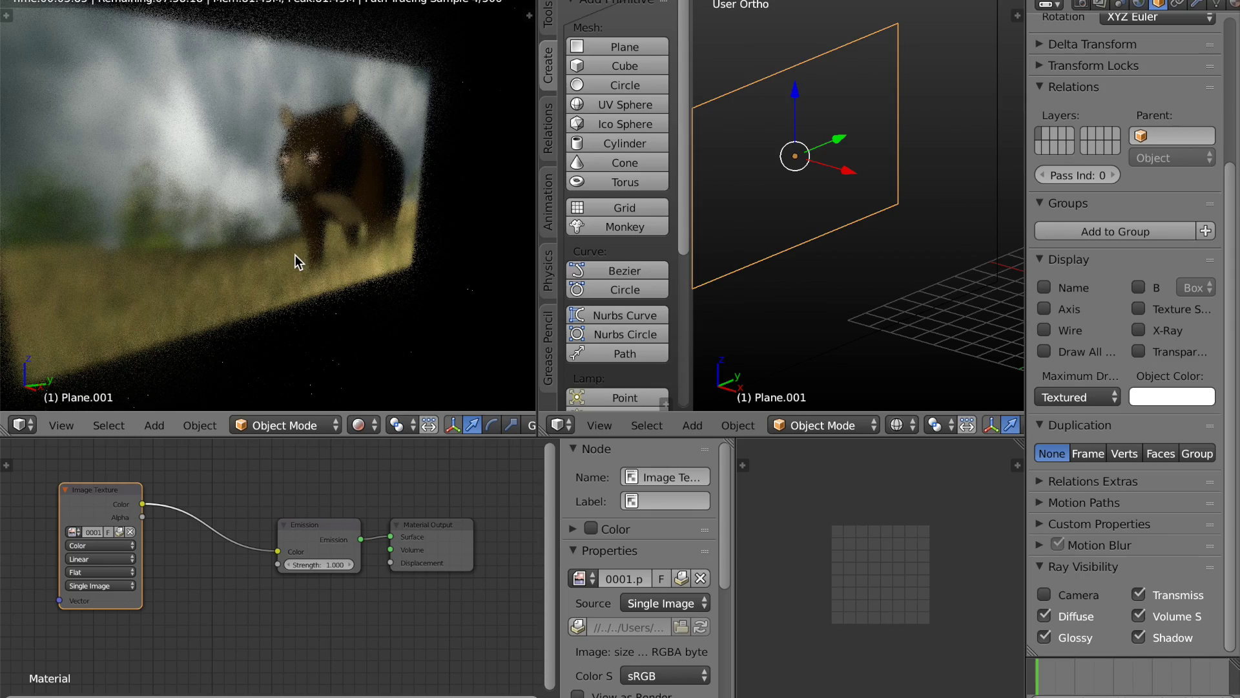
middle_click_drag(296, 257, 335, 282)
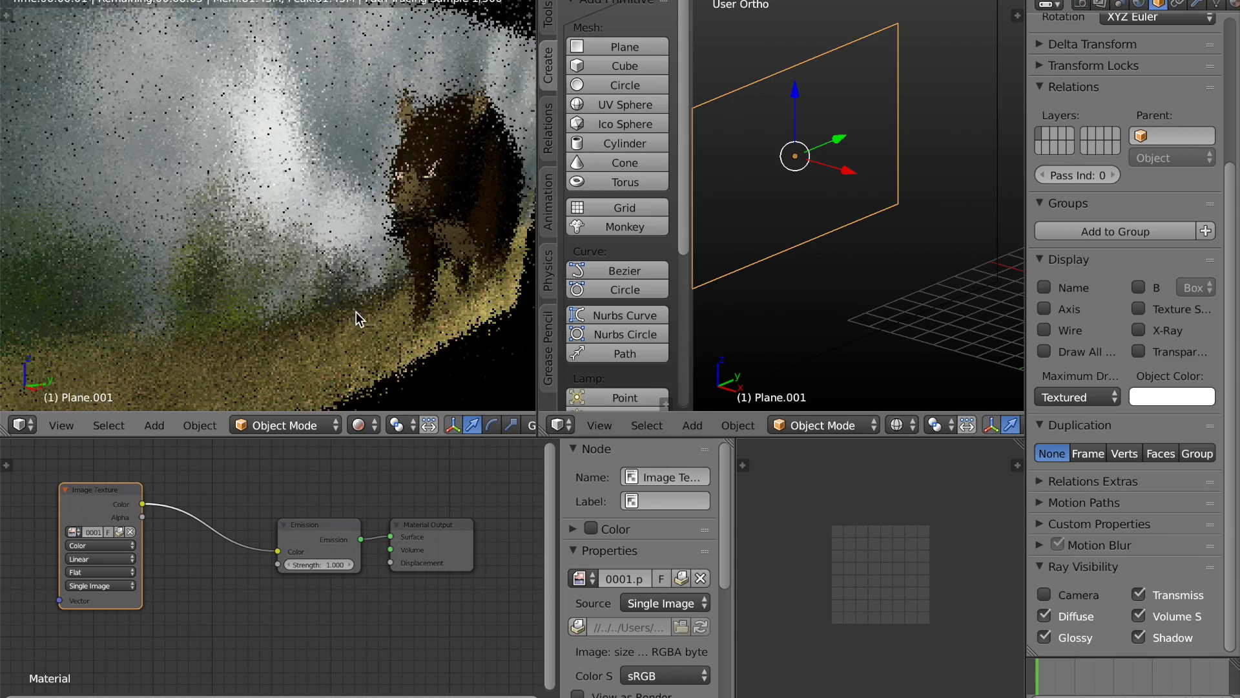
scroll(355, 312, "up", 3)
middle_click_drag(356, 313, 339, 305)
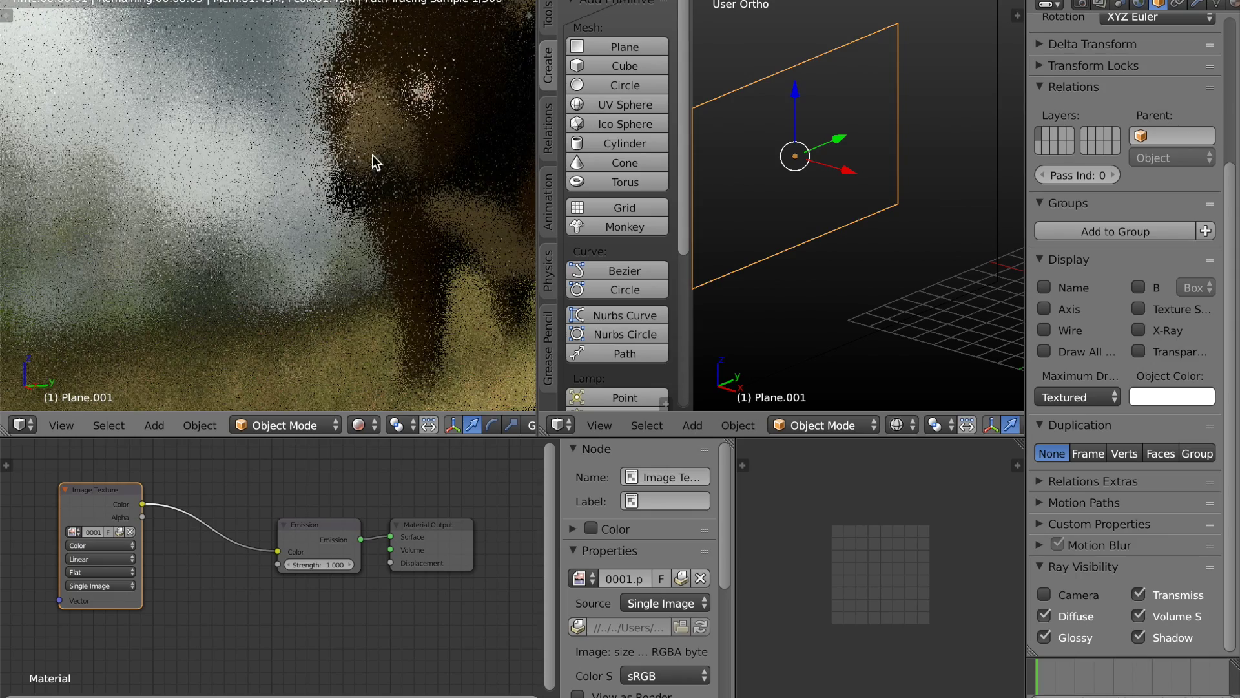
- Show the scene in front orthographic view and select the large wall plane behind the screen
middle_click_drag(722, 205, 893, 210)
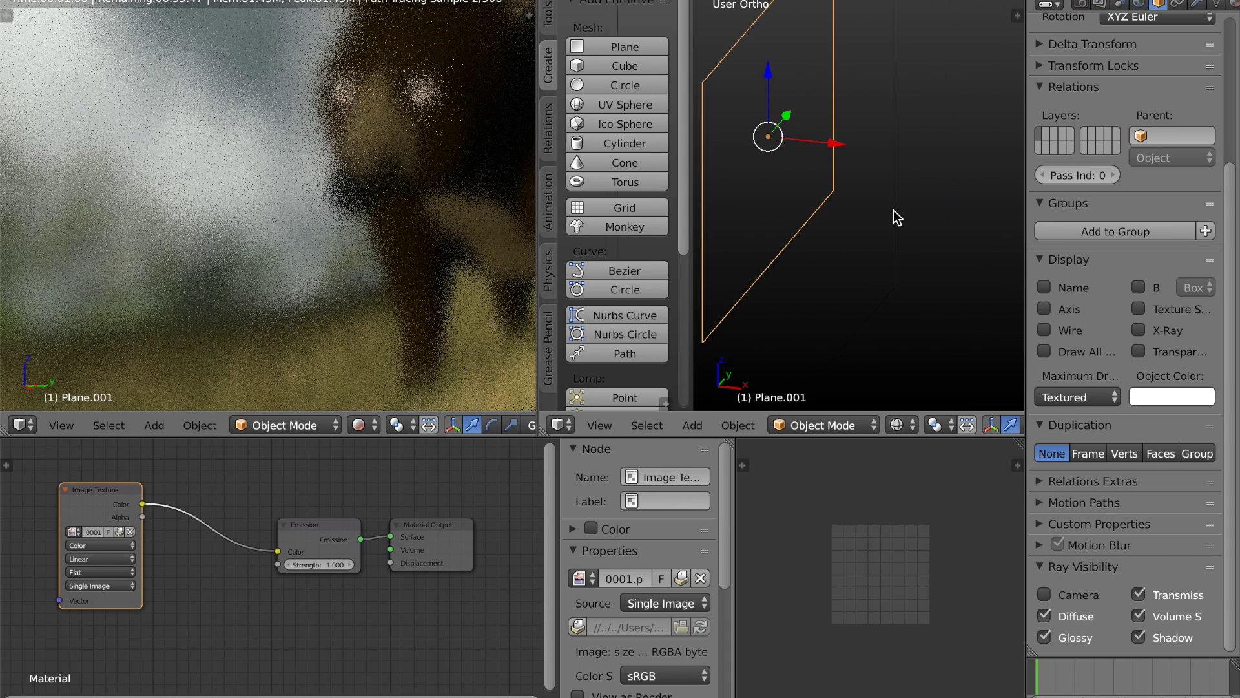
key("KP_1")
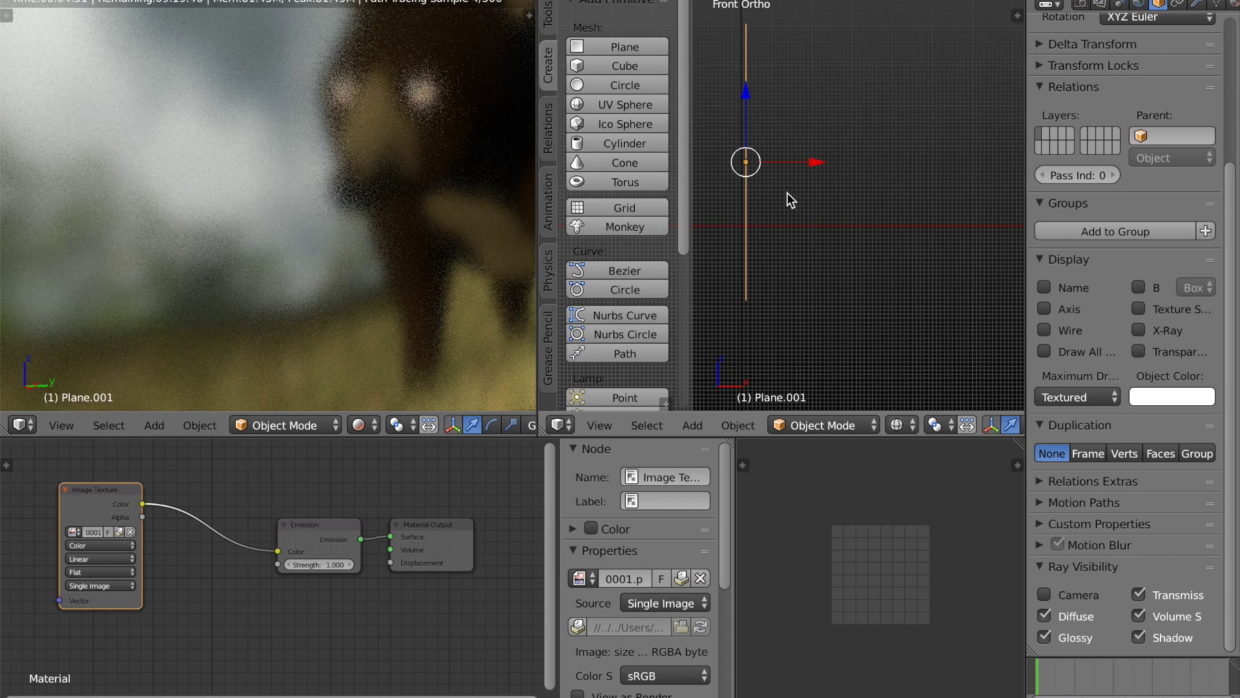
middle_click_drag(794, 193, 827, 228, "shift")
scroll(854, 221, "up", 9)
scroll(770, 226, "down", 3)
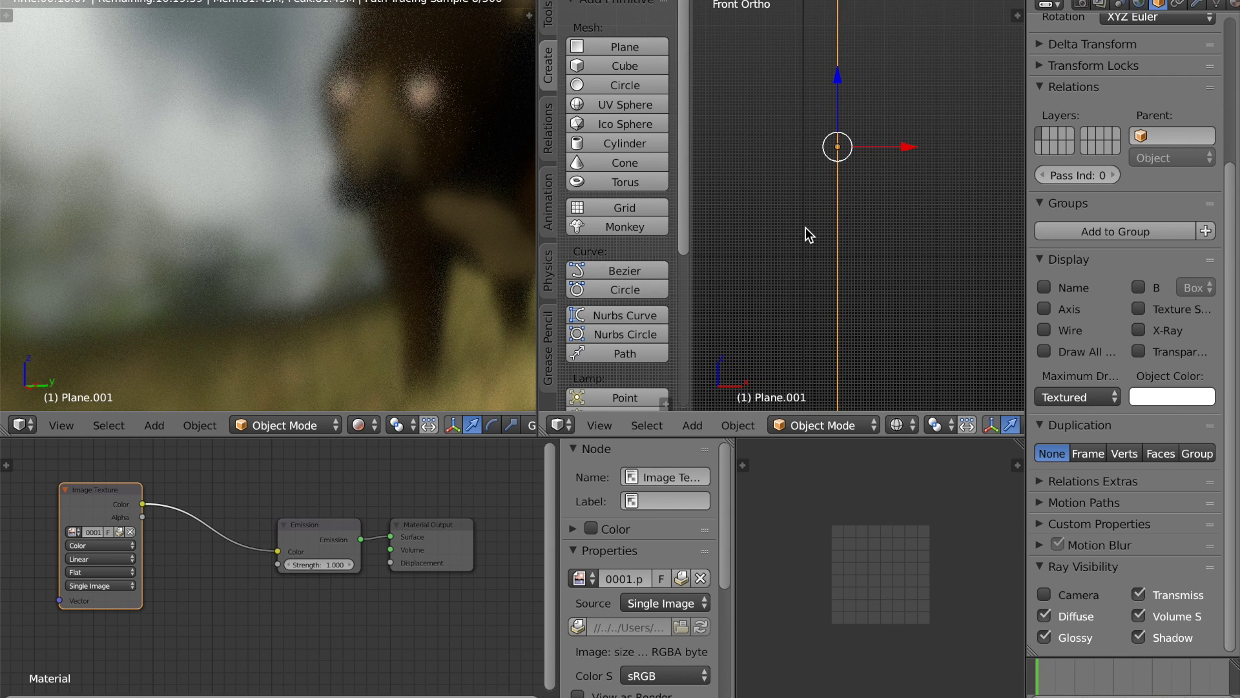
right_click(806, 227)
right_click(834, 222)
right_click(807, 223)
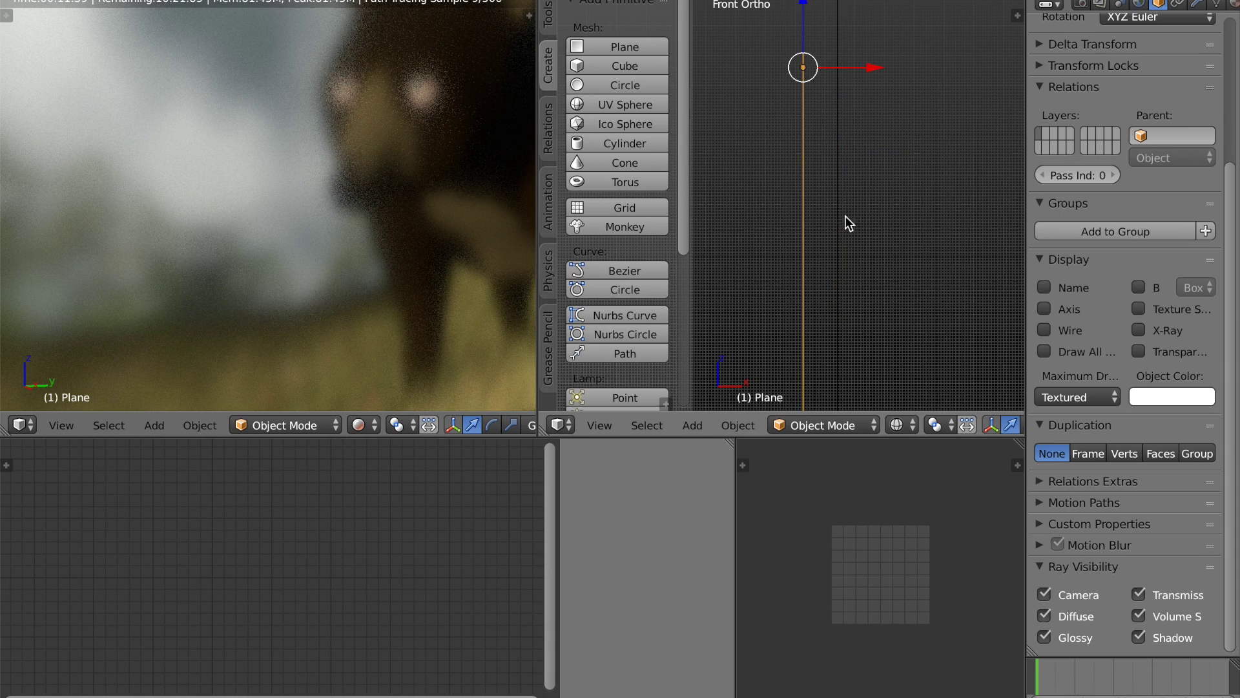
- Move the emissive screen plane along the X axis until it sits just in front of the wall
right_click(839, 204)
left_click_drag(901, 141, 871, 153)
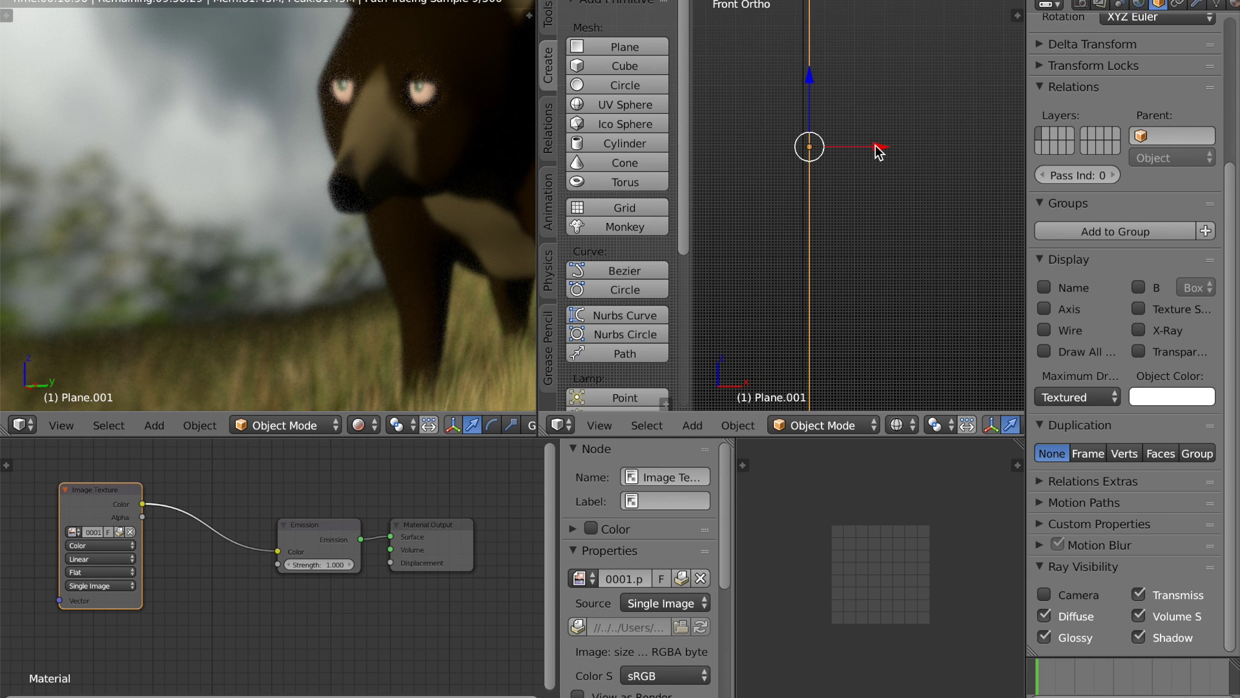
- Set the source of the screen material's Image Texture node to Image Sequence
middle_click_drag(185, 604, 304, 621)
scroll(213, 639, "up", 2)
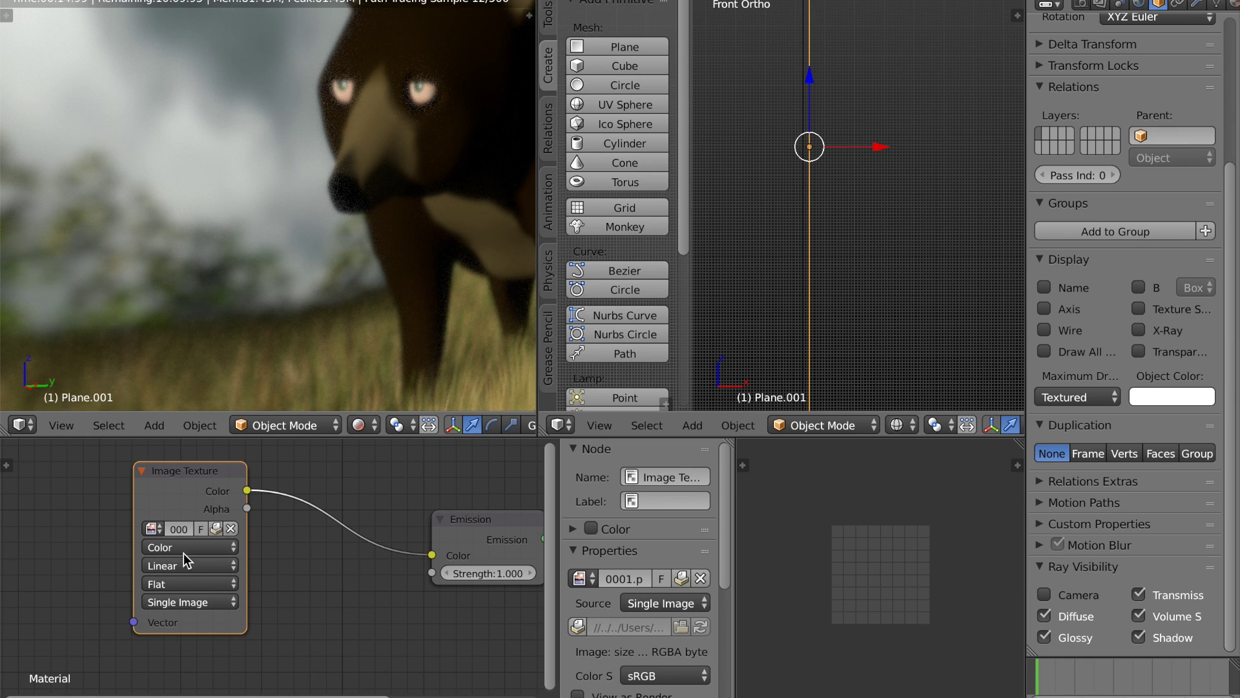
left_click(184, 602)
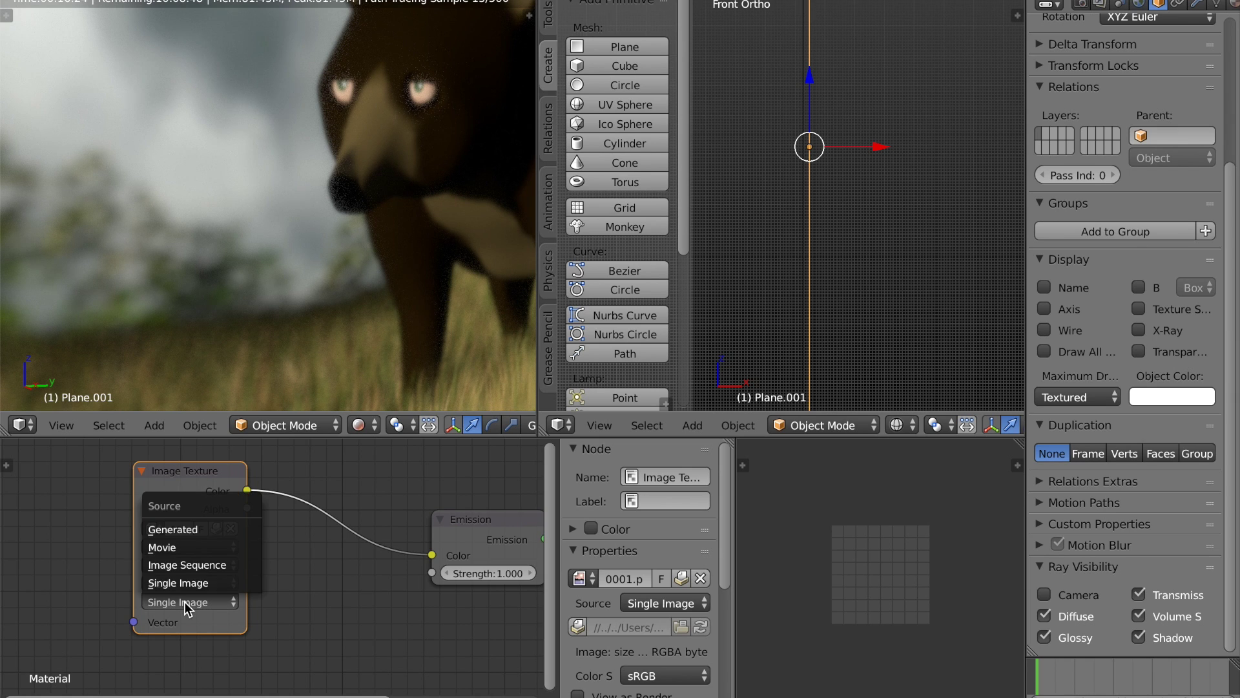
left_click(184, 568)
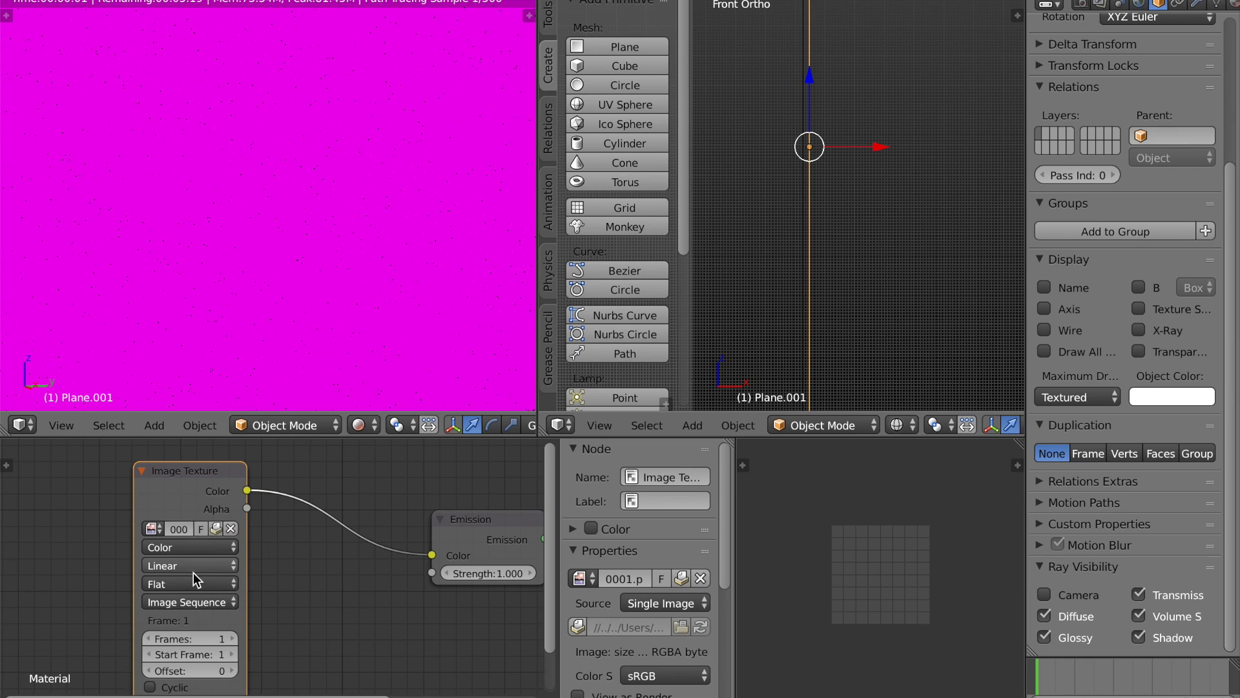
- Enable Auto Refresh on the Image Texture node and set its sequence length to 250 frames
scroll(206, 596, "down", 1)
middle_click_drag(239, 507, 241, 498)
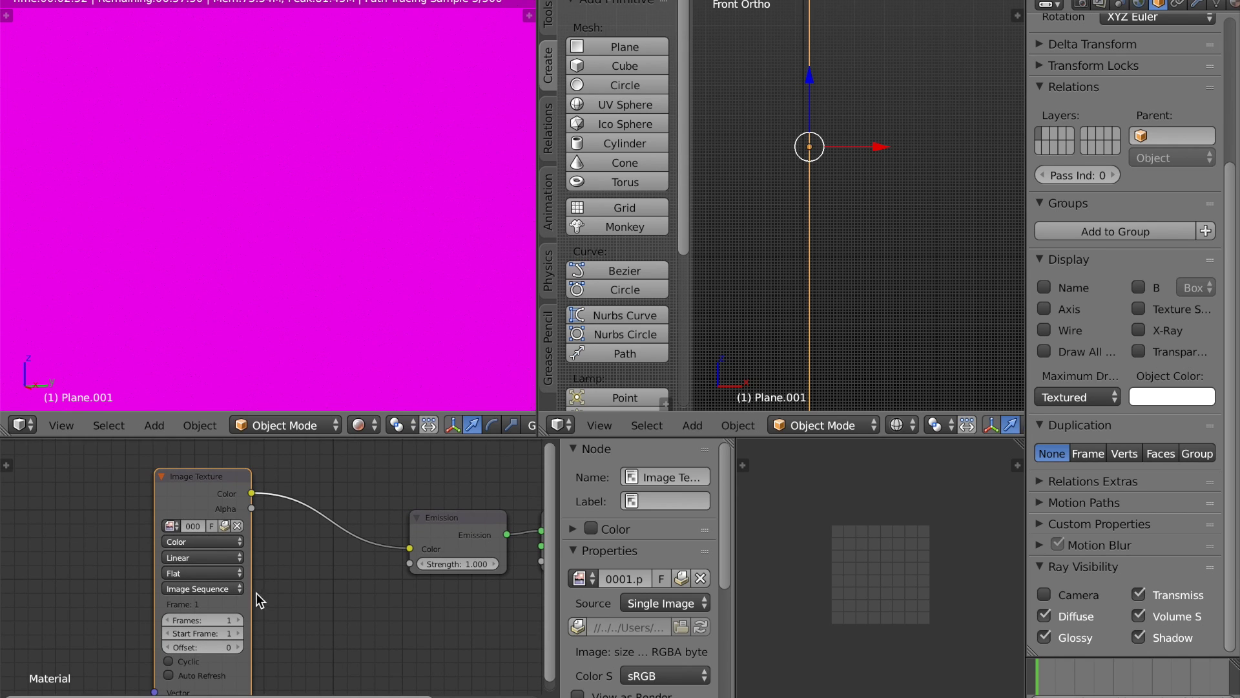
scroll(294, 552, "down", 3, "shift")
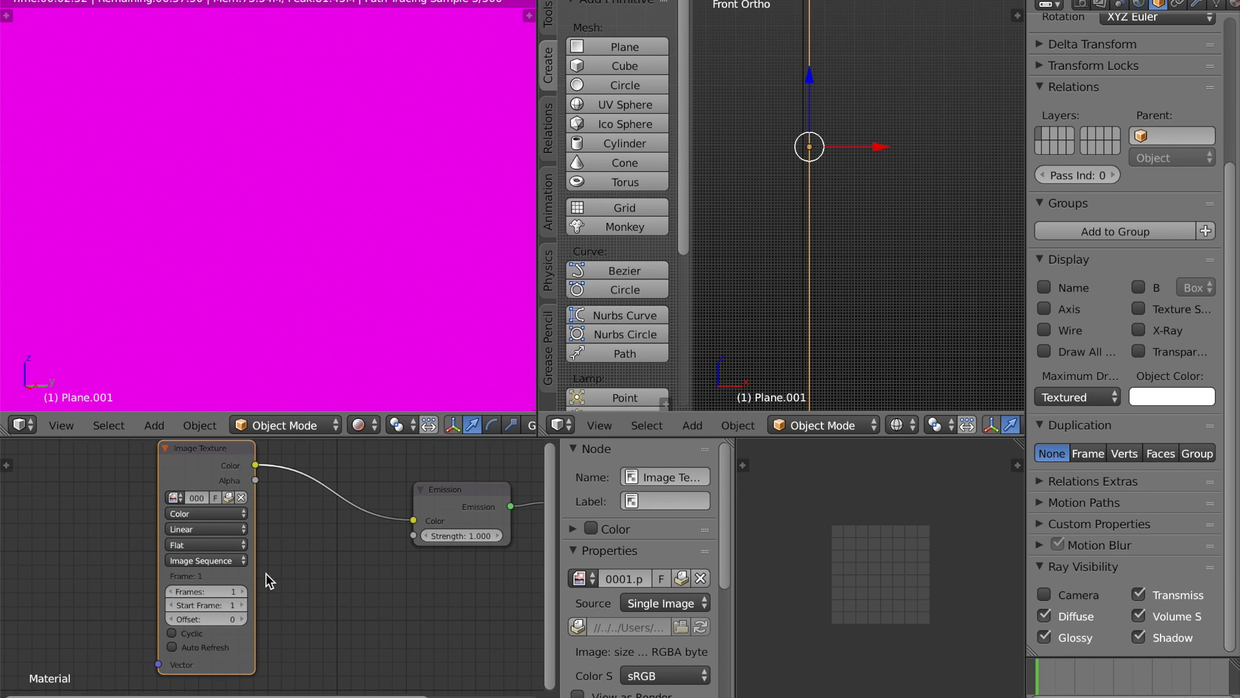
left_click(173, 647)
left_click(206, 591)
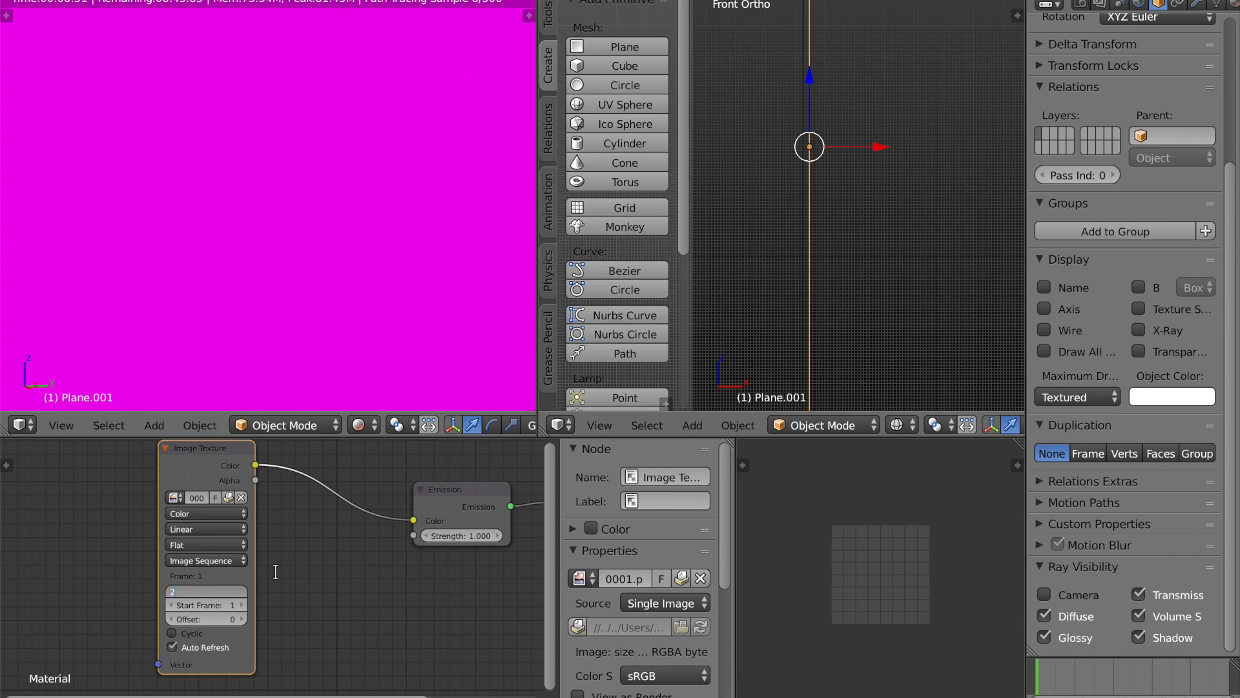
key("Return")
- Scrub the timeline through frames 28 and 90 and back to frame 21 to check the projected sequence on the wall
left_click_drag(1041, 686, 1075, 686)
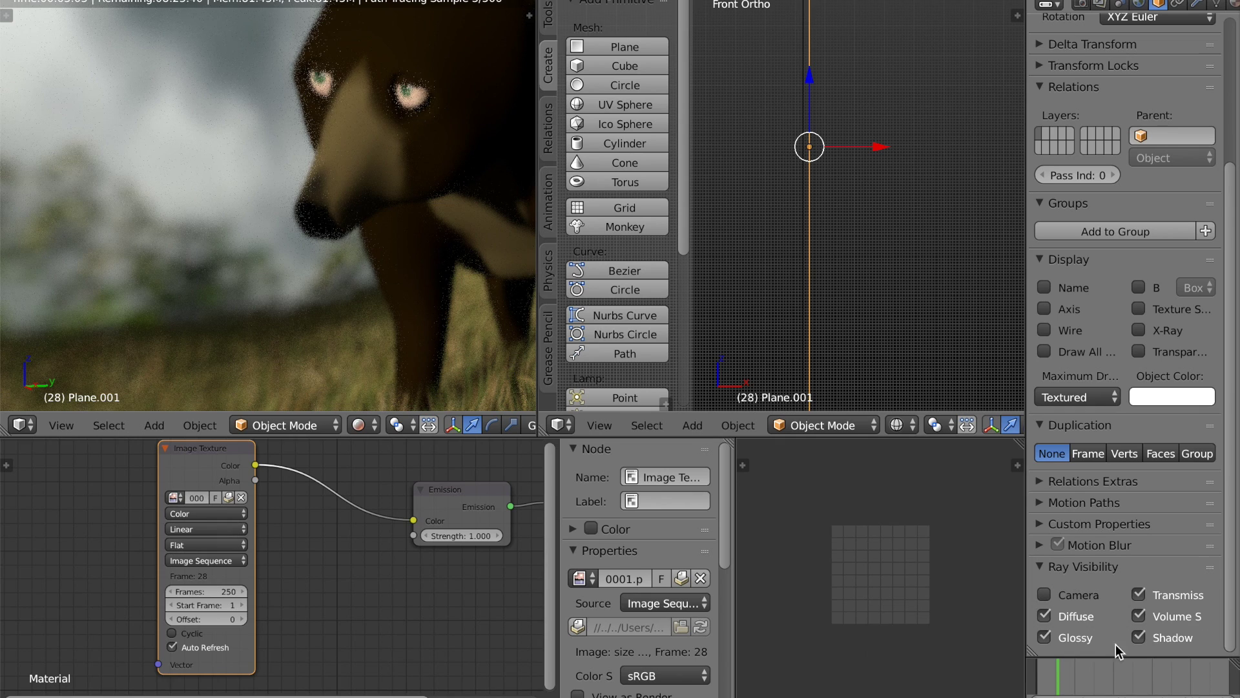
left_click_drag(1056, 687, 1109, 688)
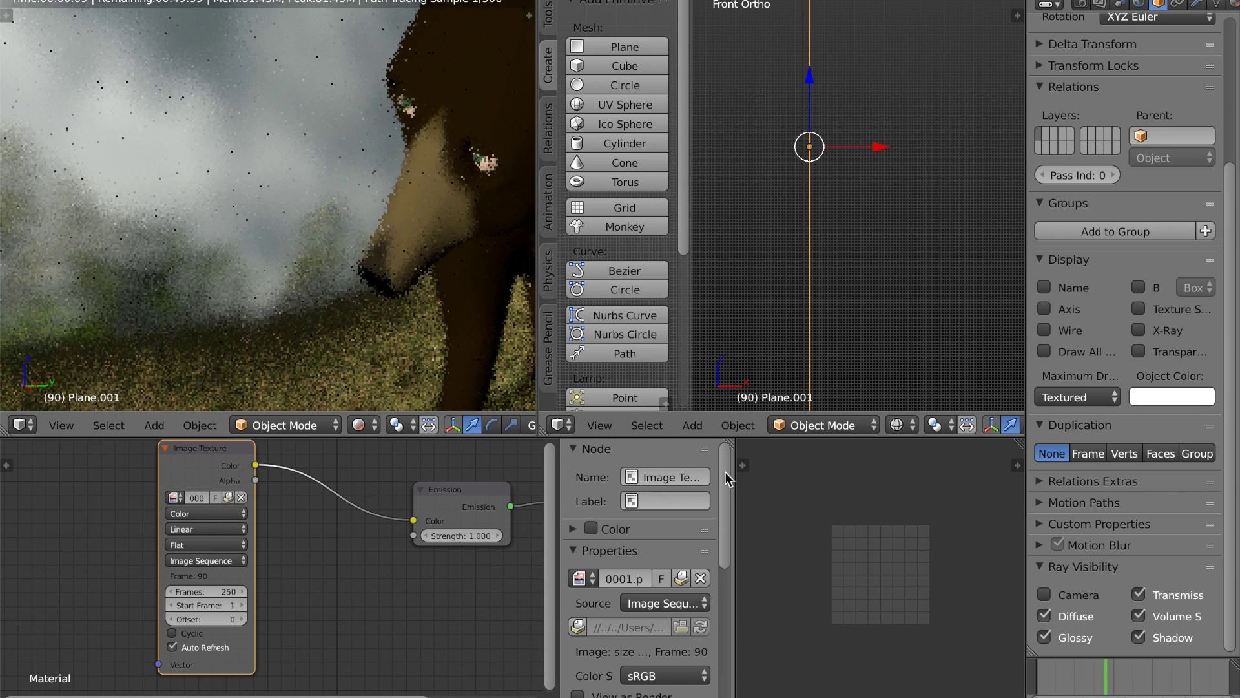
scroll(446, 294, "down", 3)
scroll(444, 292, "up", 2)
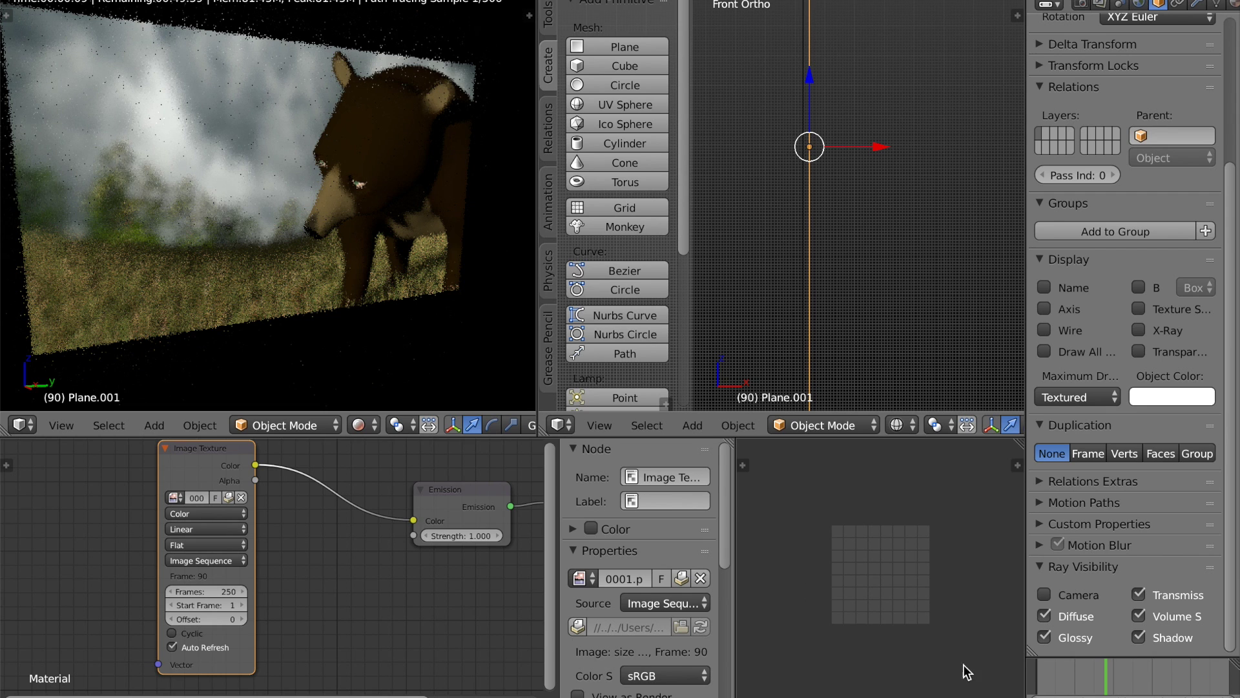
left_click_drag(1106, 688, 1053, 689)
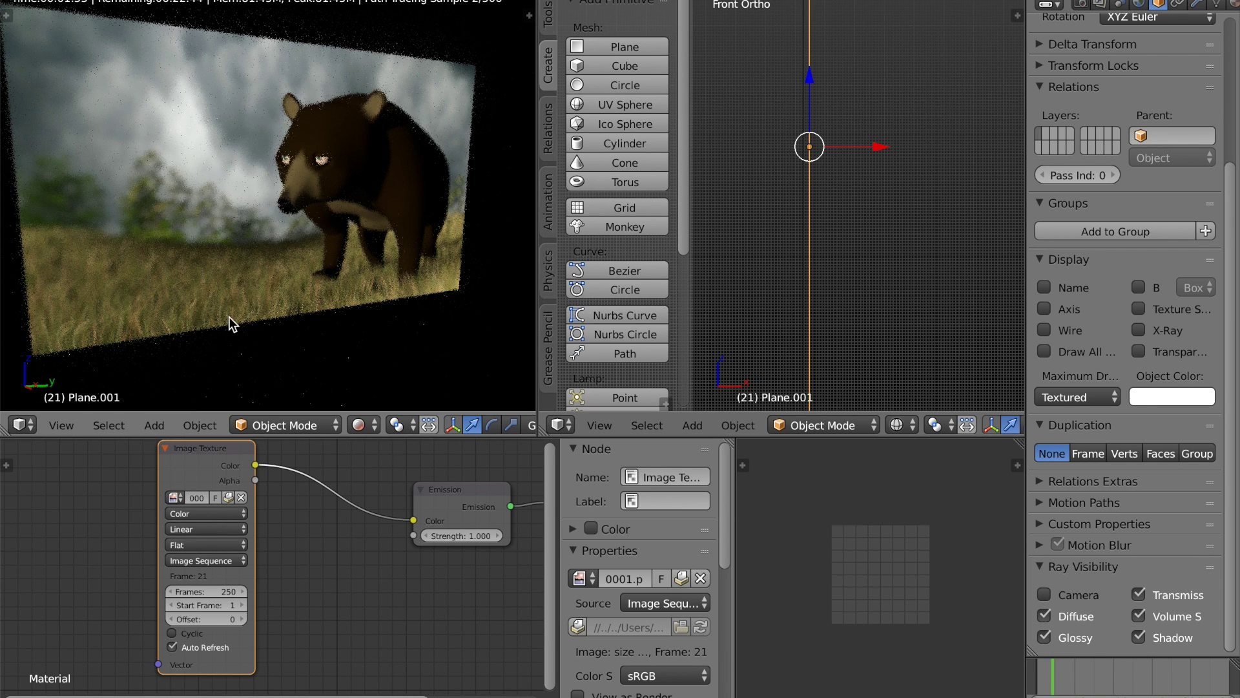
- Switch the front view to a solid-shaded perspective view framing the screen plane, wall and projector
scroll(832, 276, "down", 7)
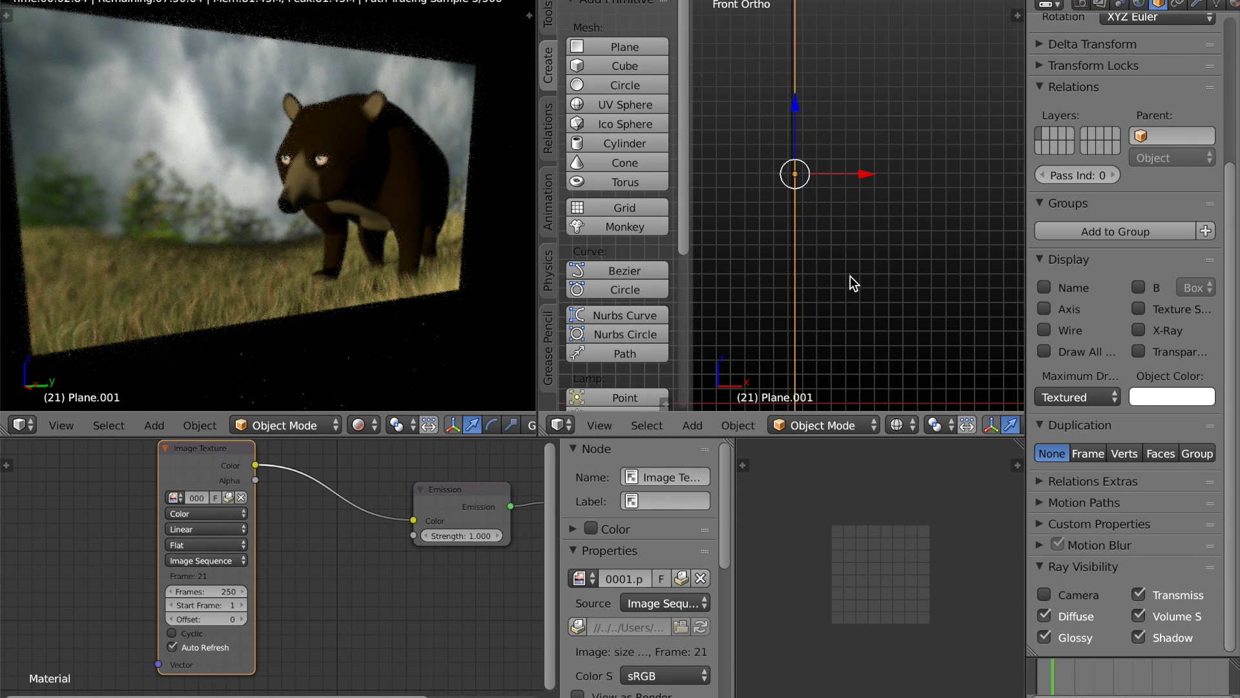
mouse_move(871, 285)
middle_mouse_down()
mouse_move(863, 320)
mouse_move(852, 318)
mouse_move(883, 305)
mouse_move(876, 296)
middle_mouse_up()
key("KP_5")
scroll(867, 313, "down", 3)
scroll(876, 315, "down", 2)
scroll(885, 314, "down", 2)
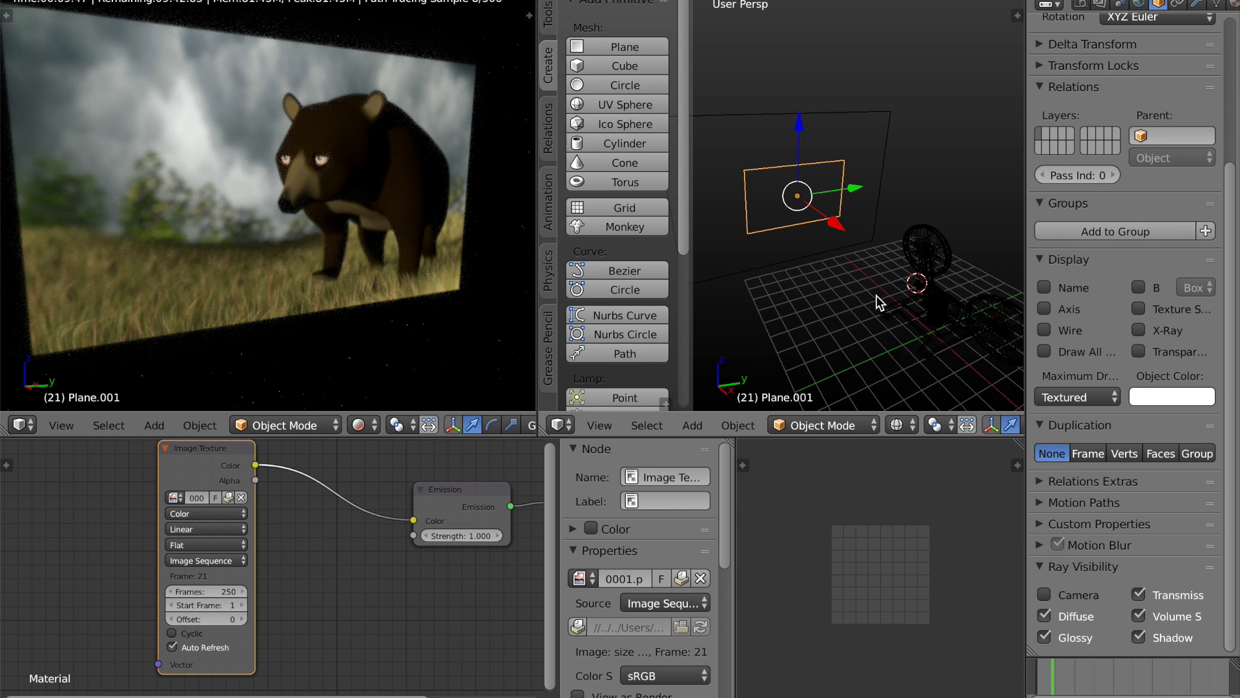
scroll(868, 304, "up", 3)
scroll(865, 312, "up", 2)
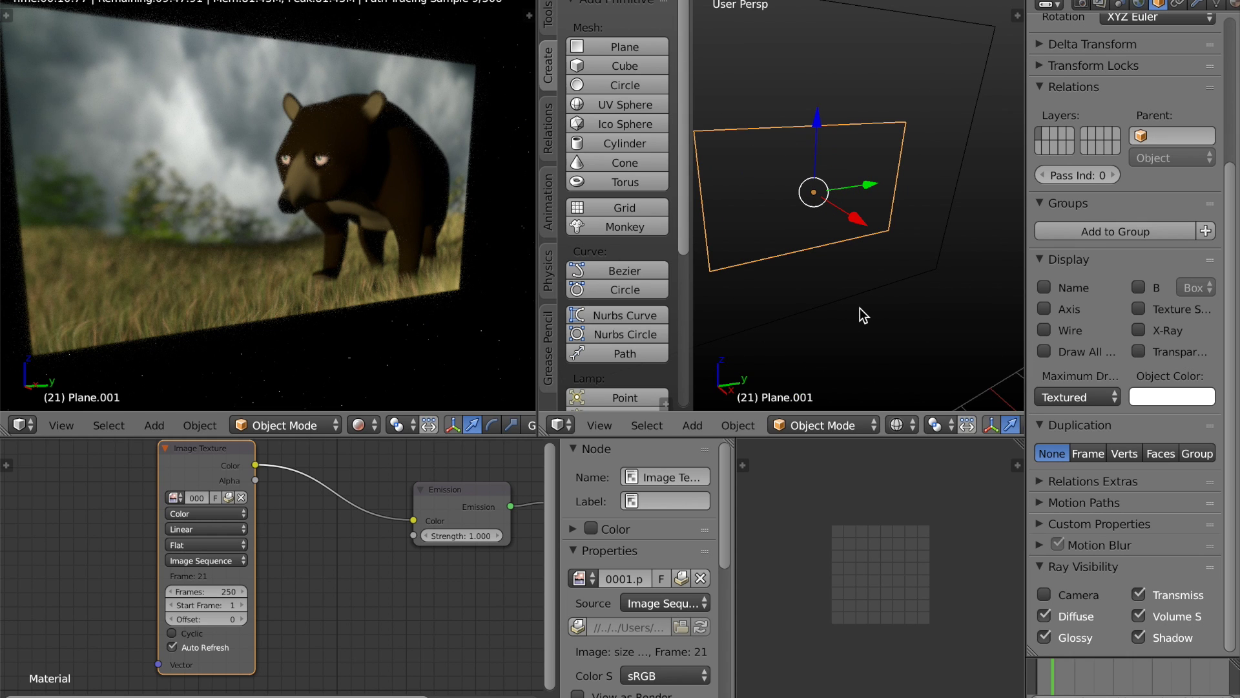
key("z")
scroll(860, 308, "down", 1)
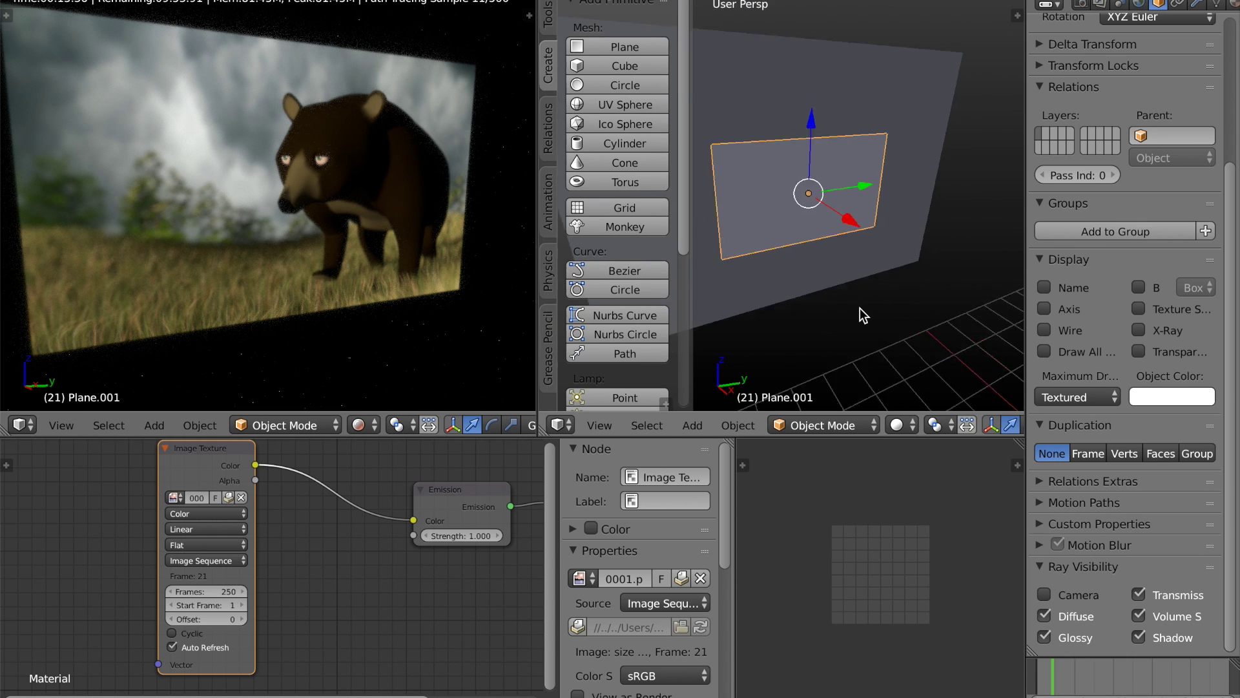
scroll(859, 308, "down", 3)
middle_click_drag(859, 308, 843, 297)
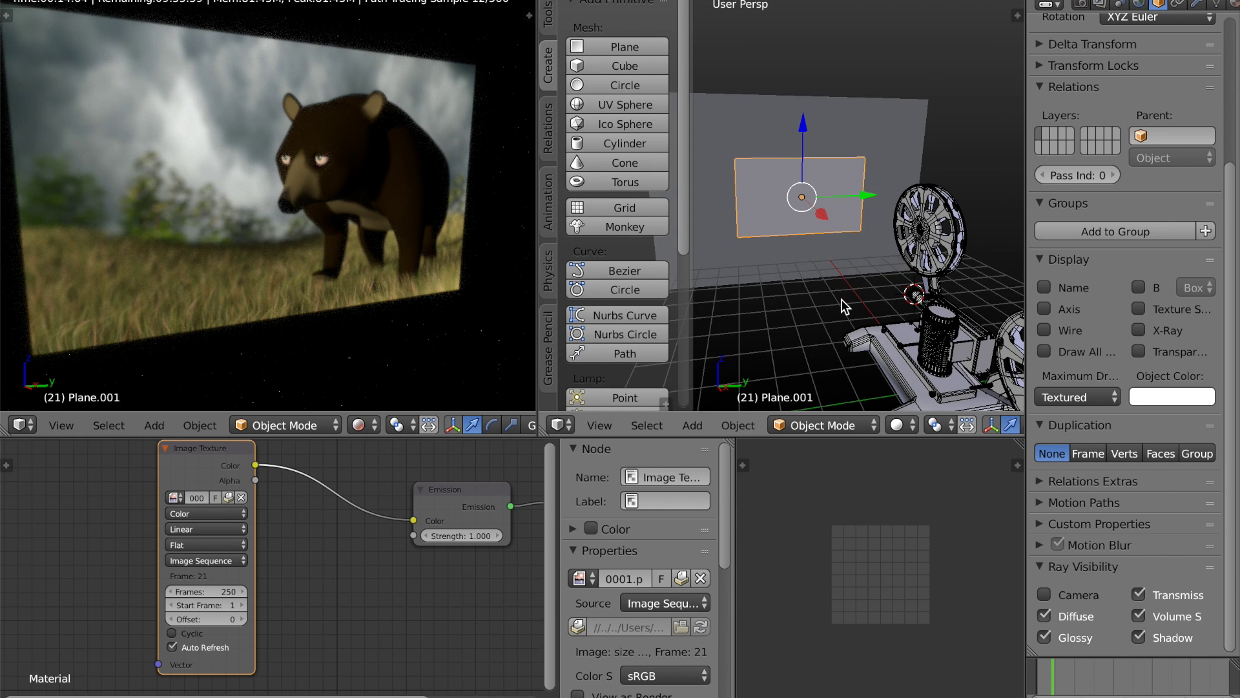
- Add a Monkey mesh and move it about -12 units along the global X axis, in front of the screen plane
key("shift+a")
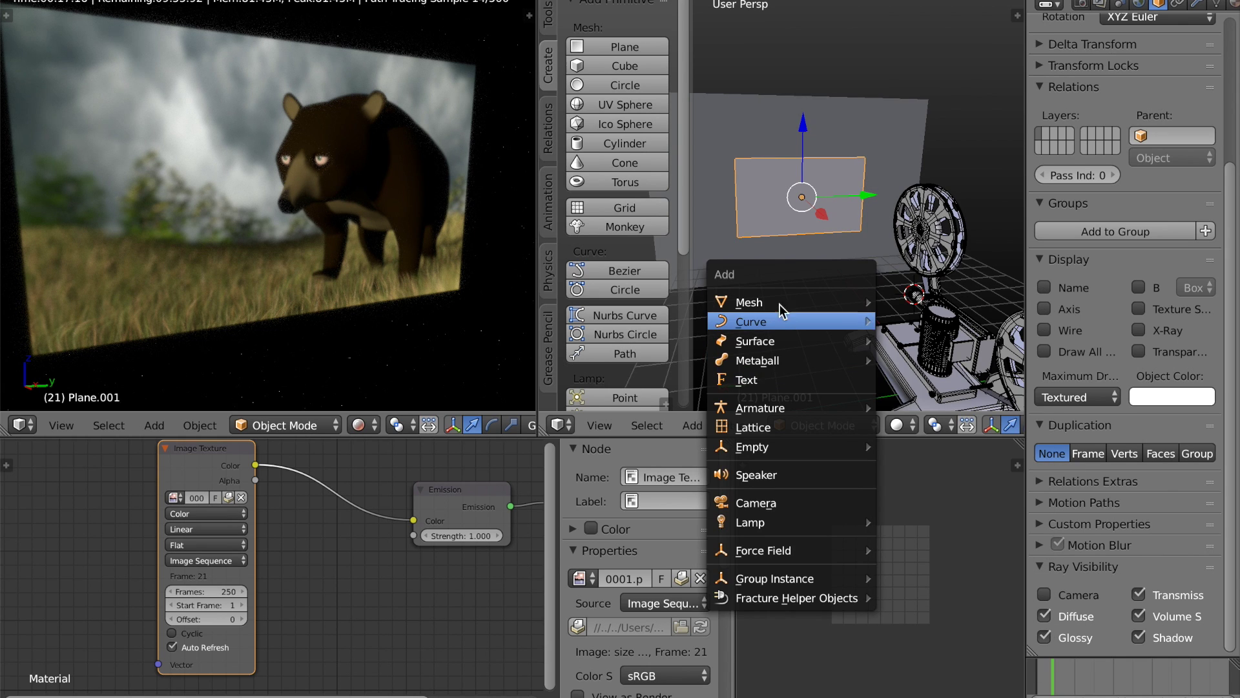
mouse_move(778, 301)
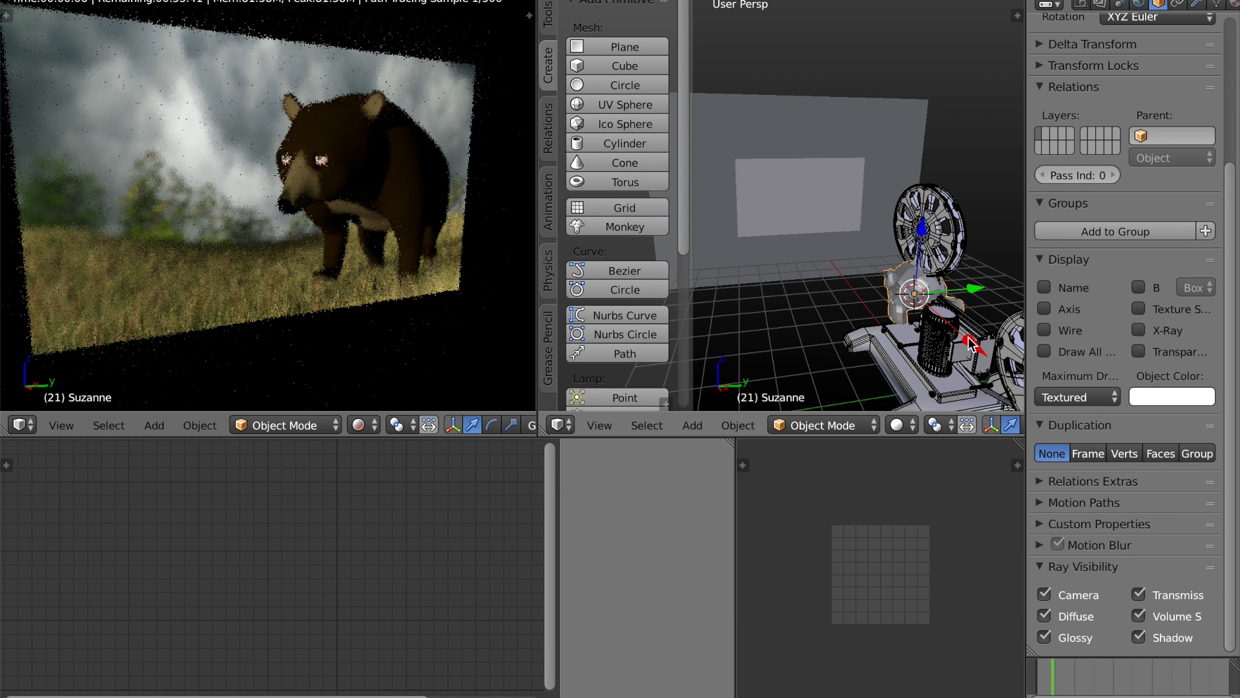
key("g")
key("x")
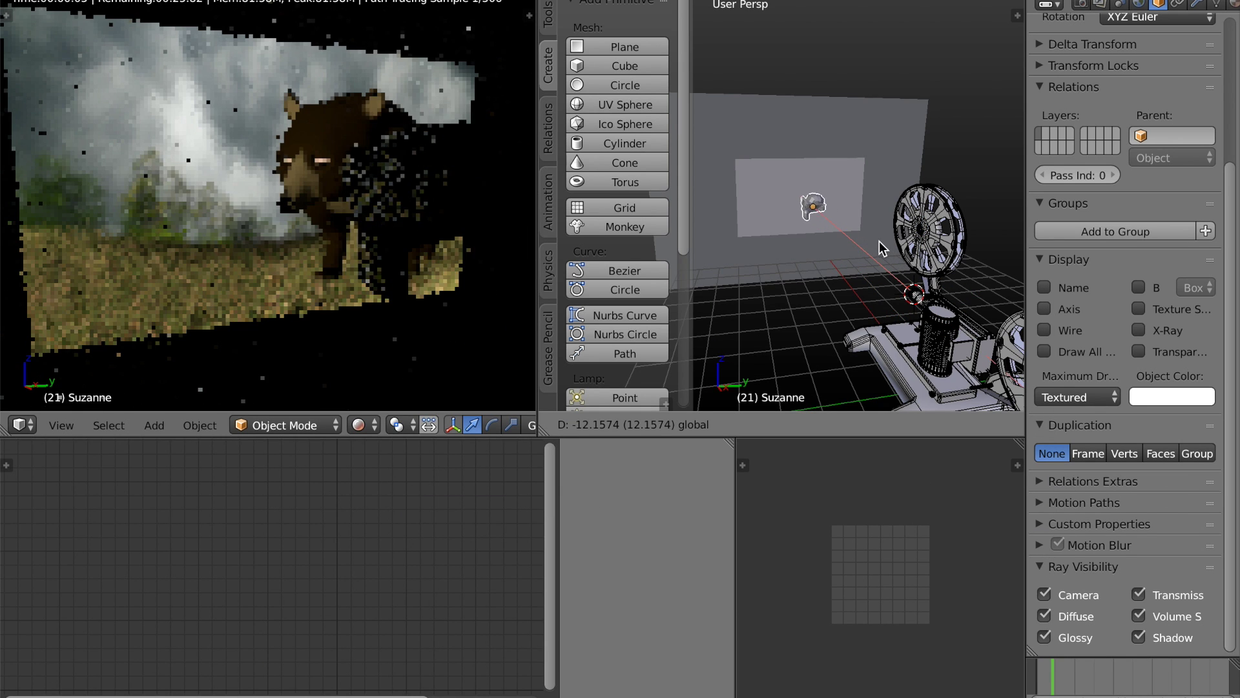
left_click(876, 244)
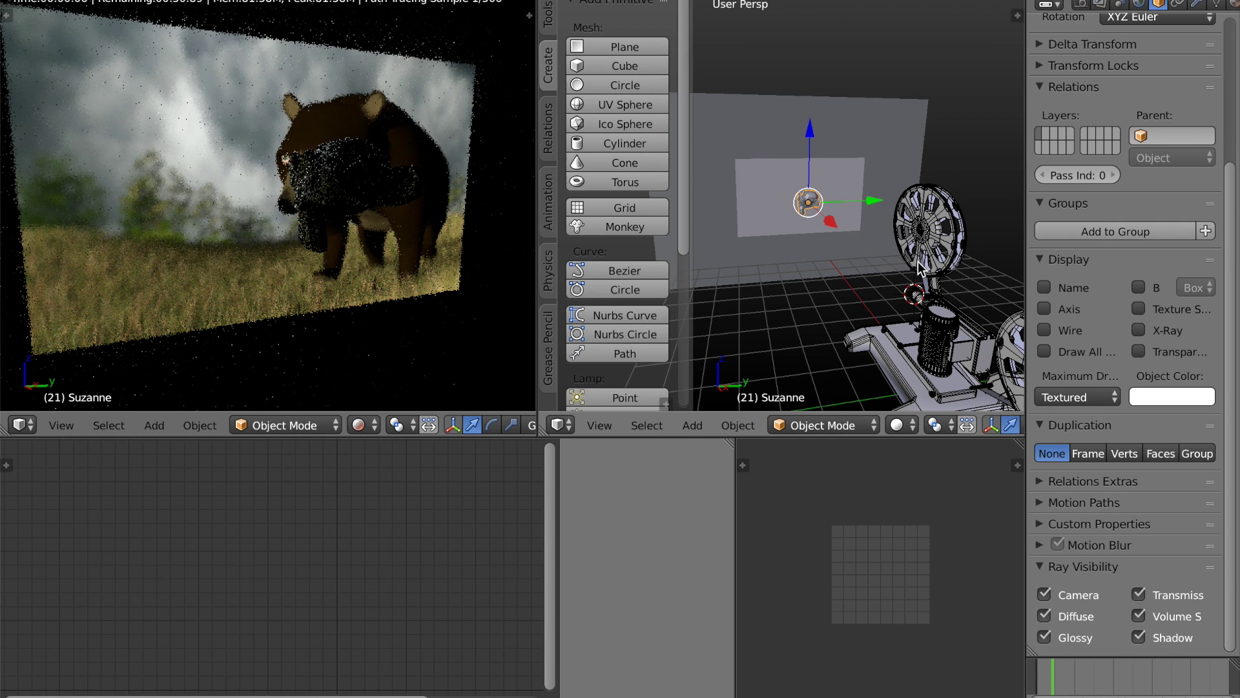
- Apply Subdivide Smooth twice to the monkey's mesh and give the object smooth shading
key("KP_Decimal")
mouse_move(890, 272)
middle_mouse_down()
mouse_move(910, 297)
mouse_move(977, 289)
mouse_move(877, 293)
middle_mouse_up()
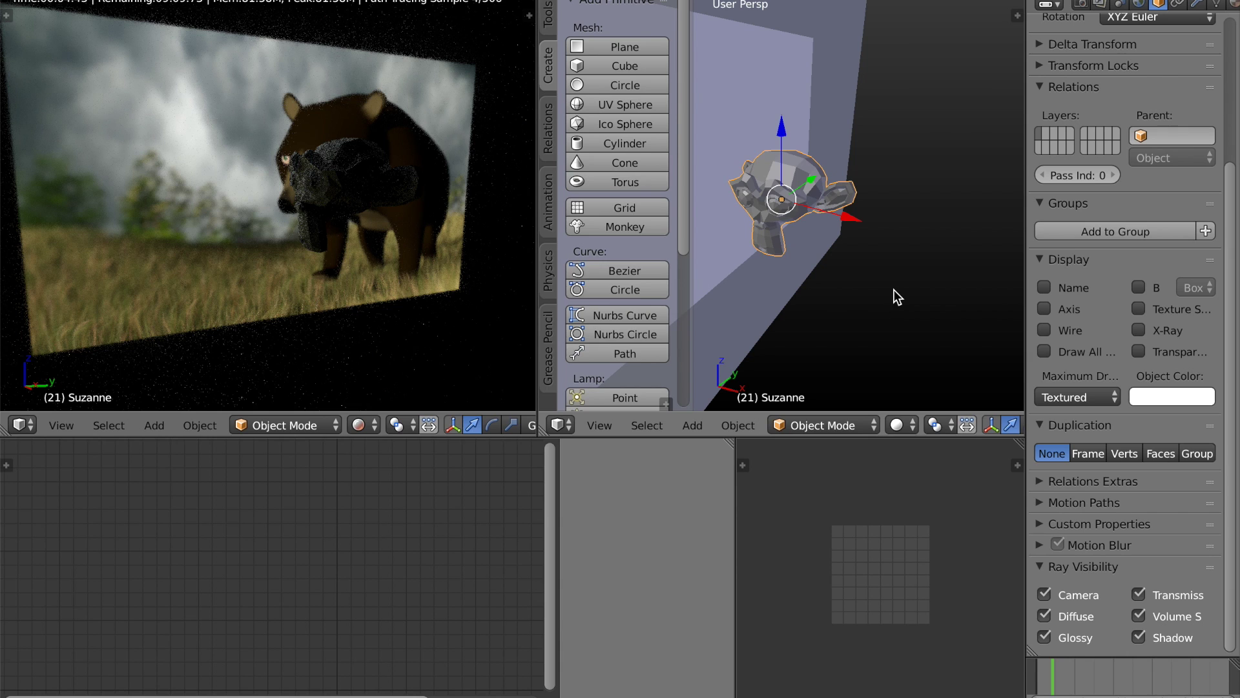
key("Tab")
key("w")
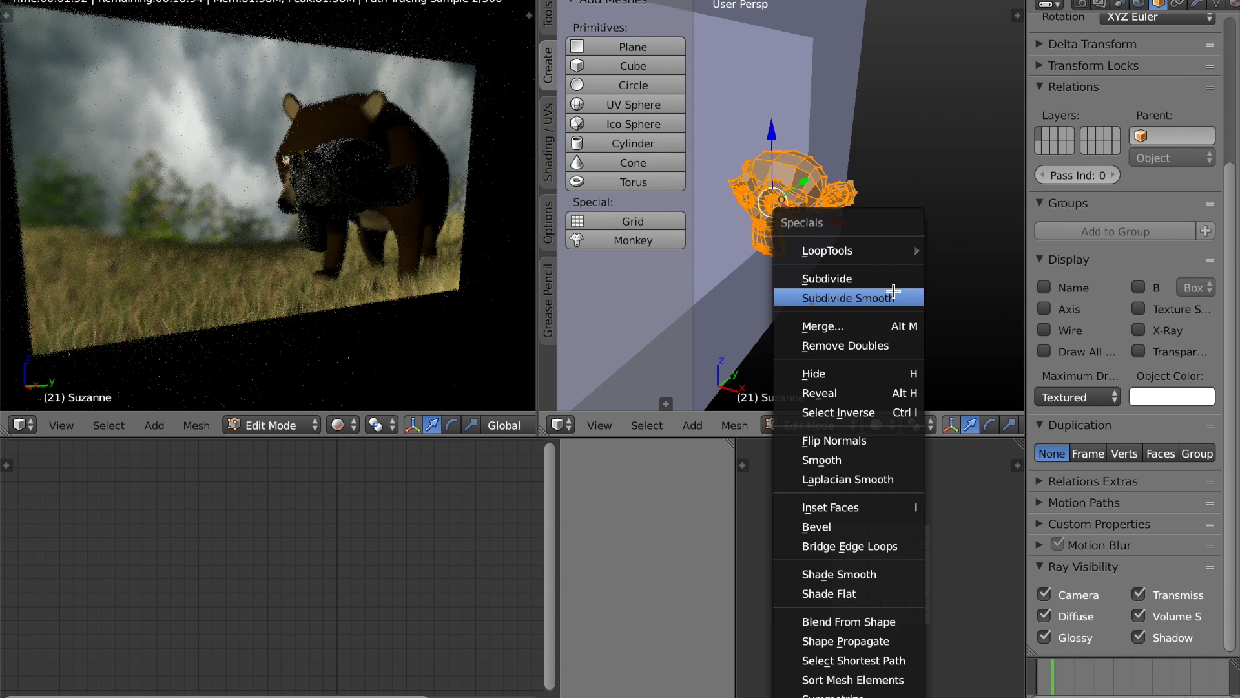
left_click(893, 295)
key("w")
left_click(890, 294)
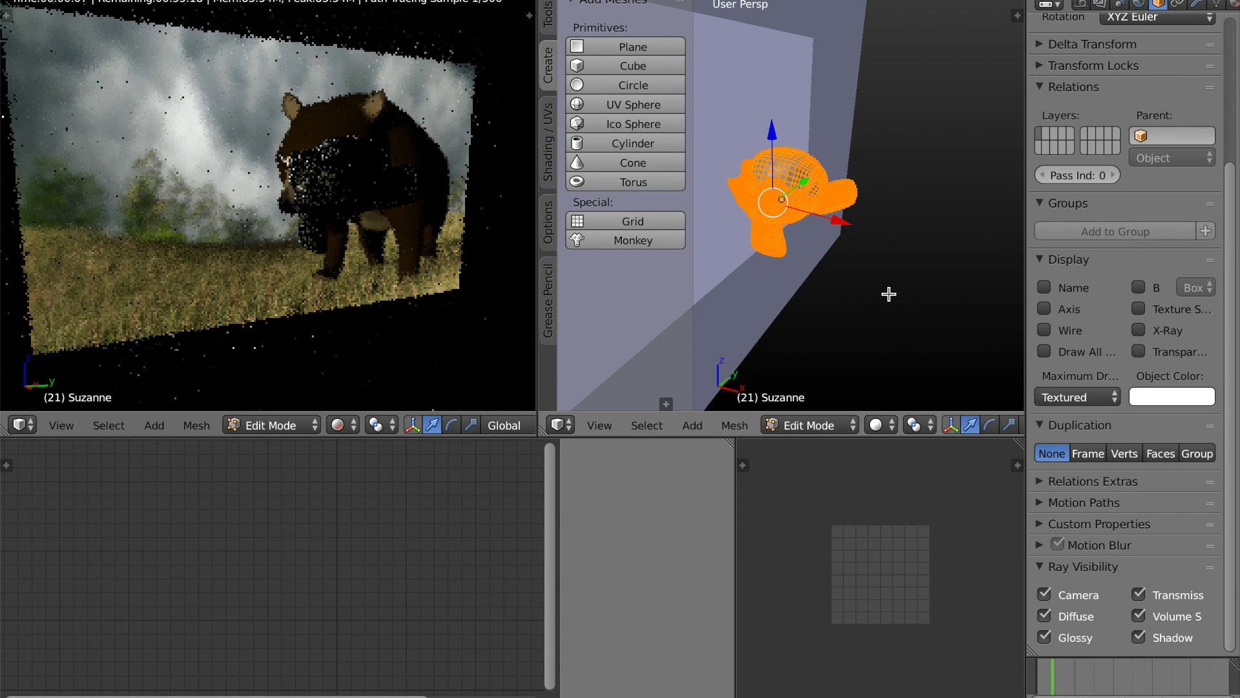
key("Tab")
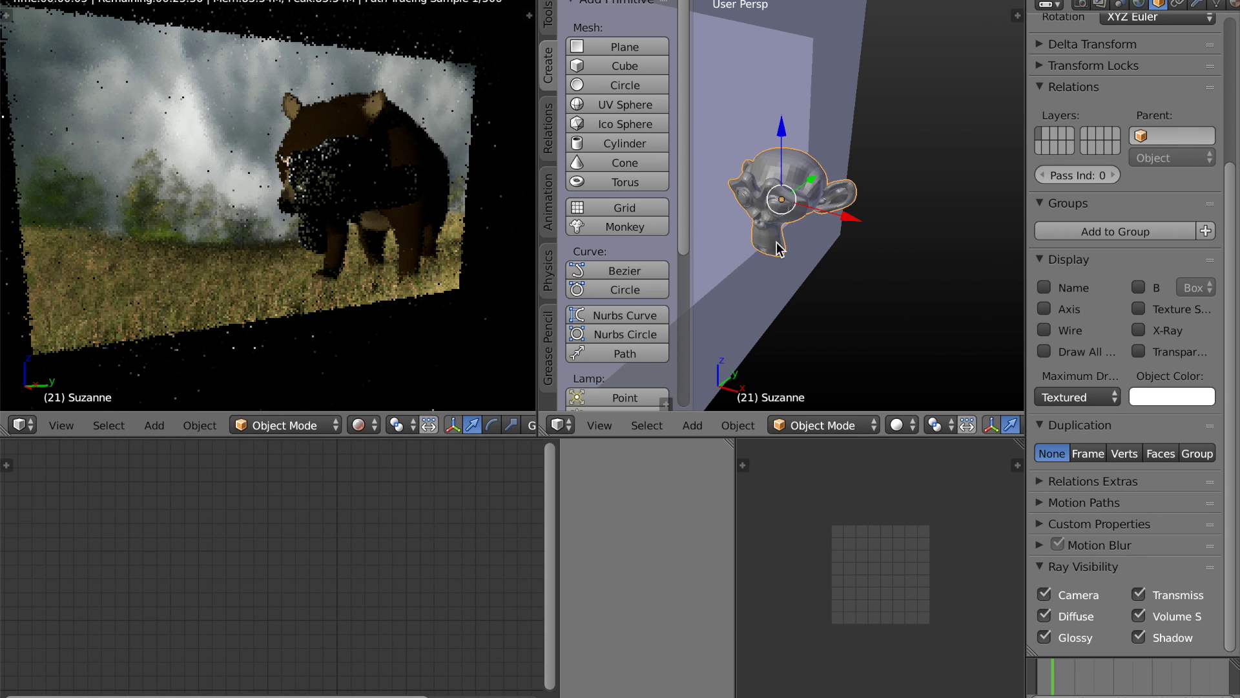
left_click(548, 16)
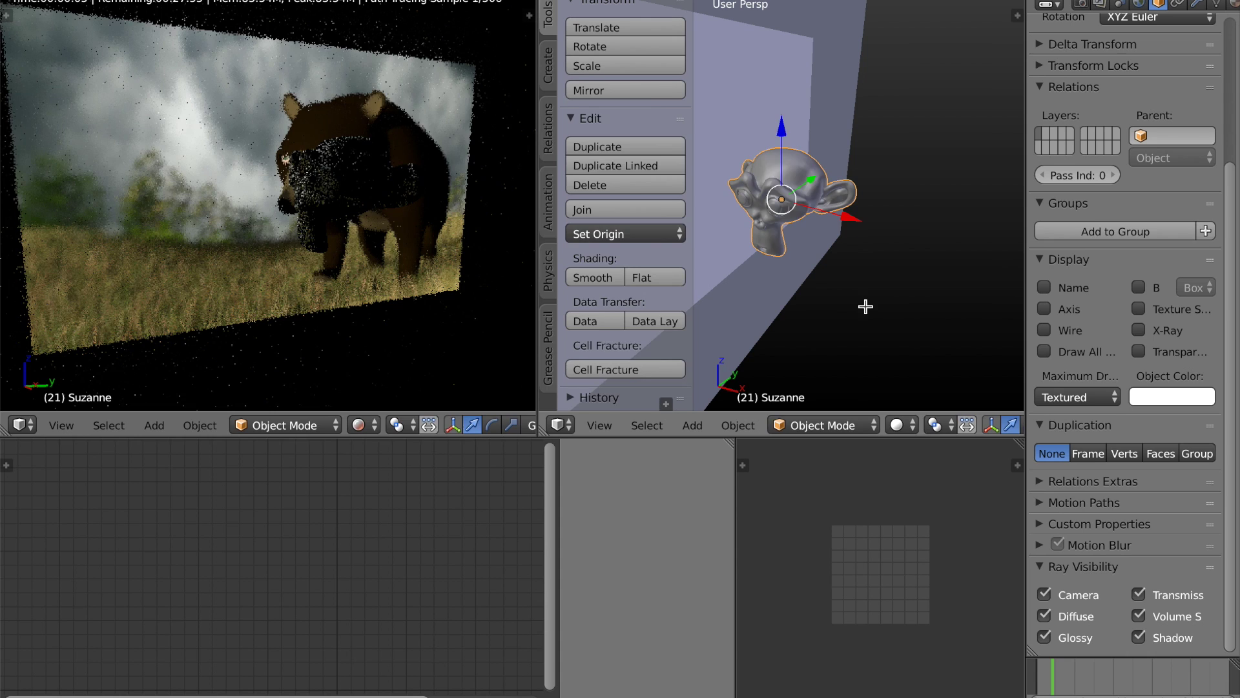
- Rotate the monkey's mesh 90 degrees about the global Z axis in Edit Mode
key("Tab")
key("r")
key("z")
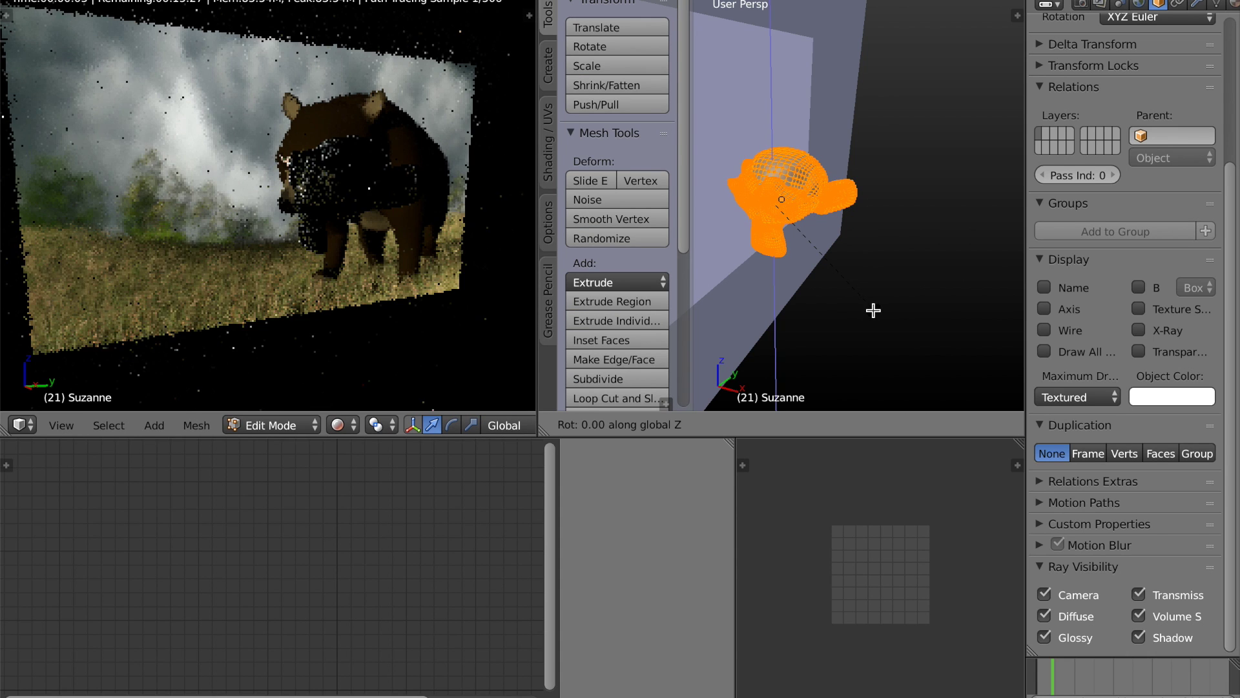
type("90")
key("Return")
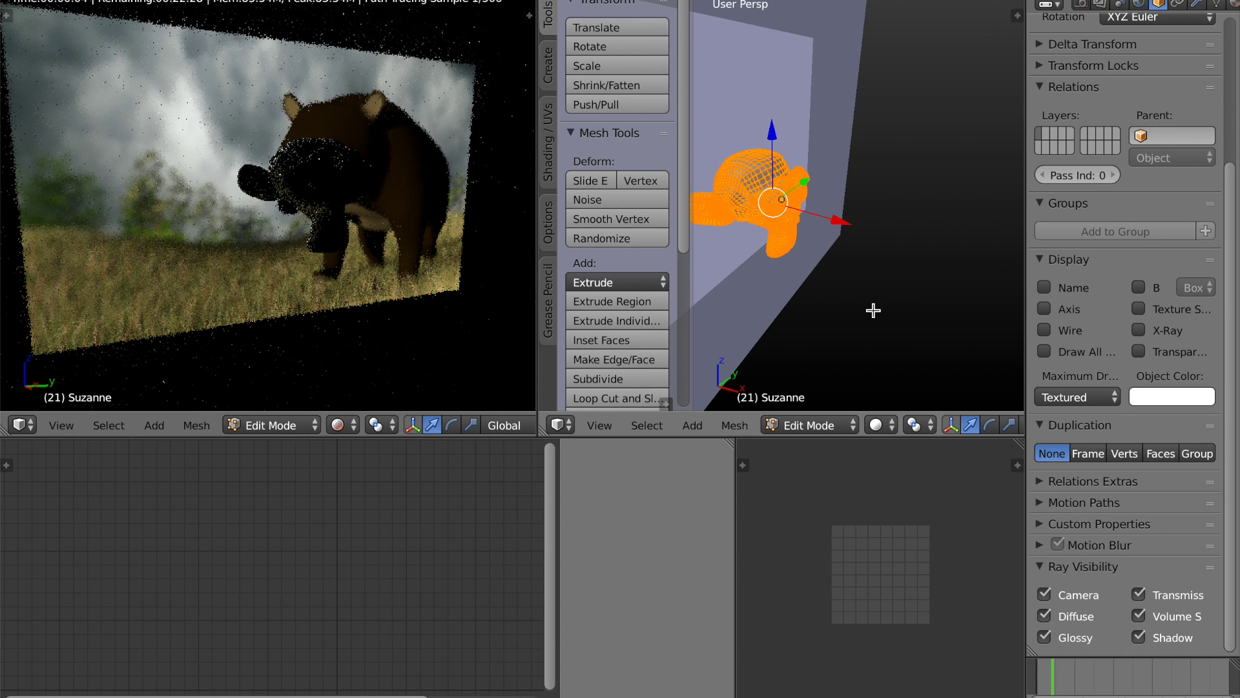
- Scale the monkey's mesh up uniformly by about 1.87 and return to Object Mode
middle_click_drag(863, 311, 823, 316)
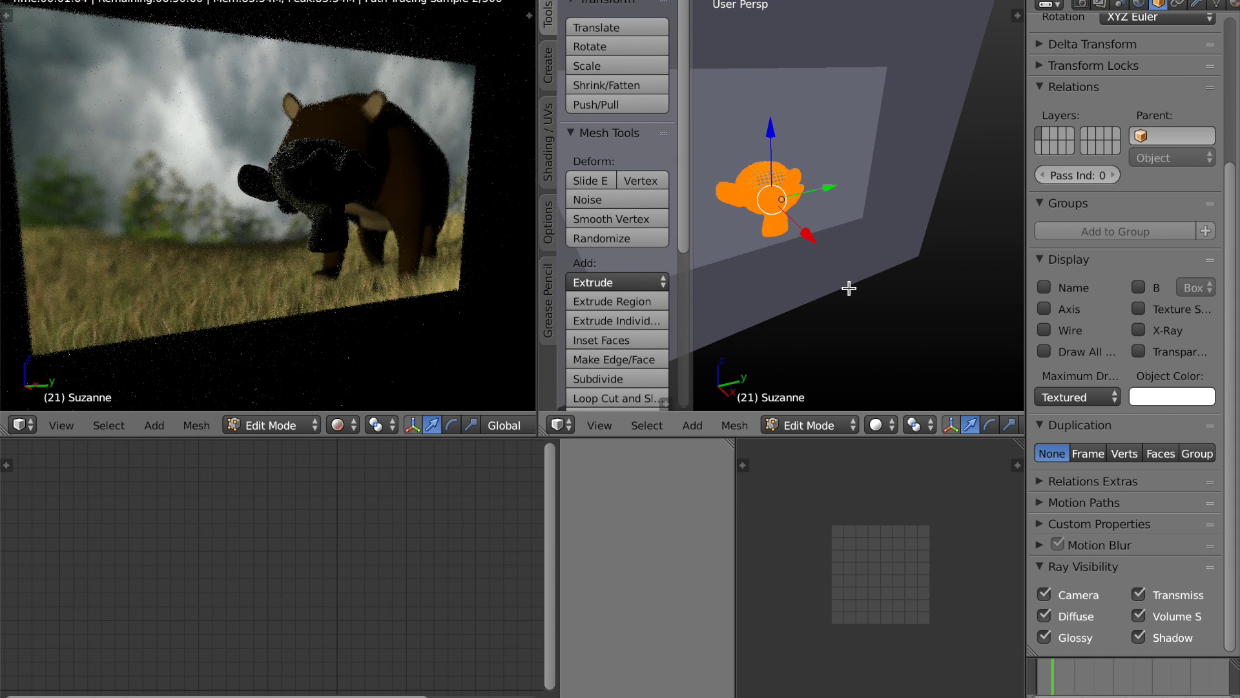
key("s")
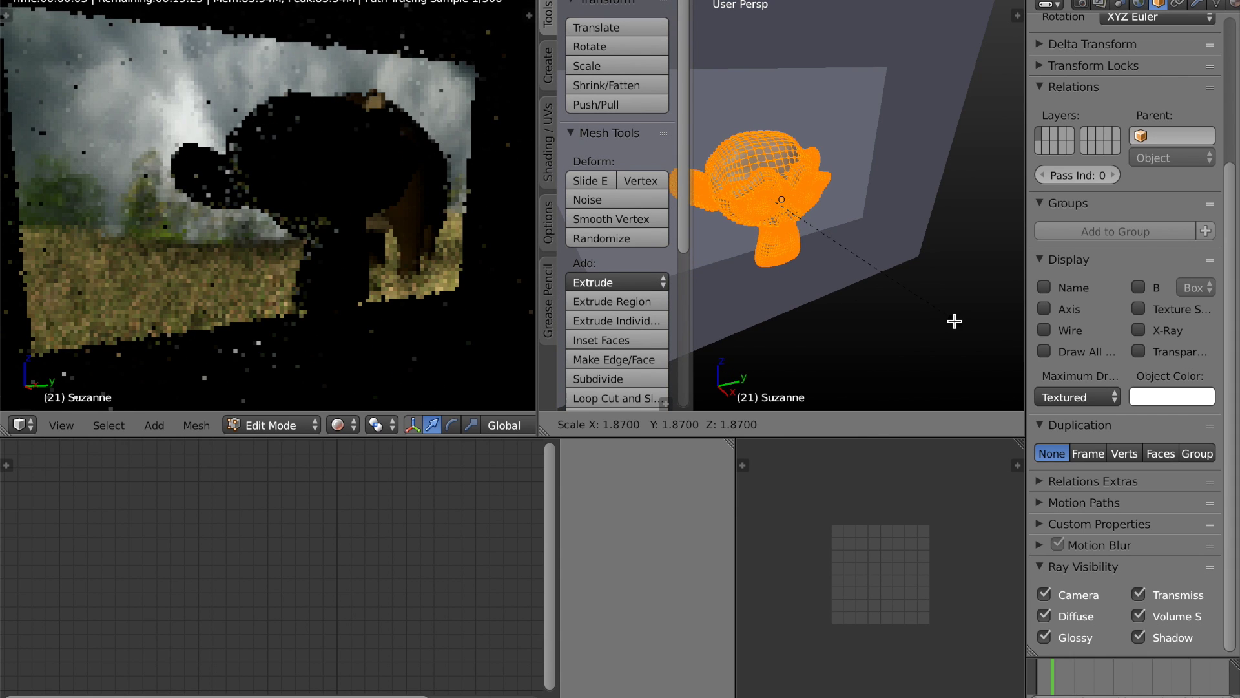
left_click(955, 321)
scroll(945, 321, "down", 2)
middle_click_drag(942, 321, 846, 292)
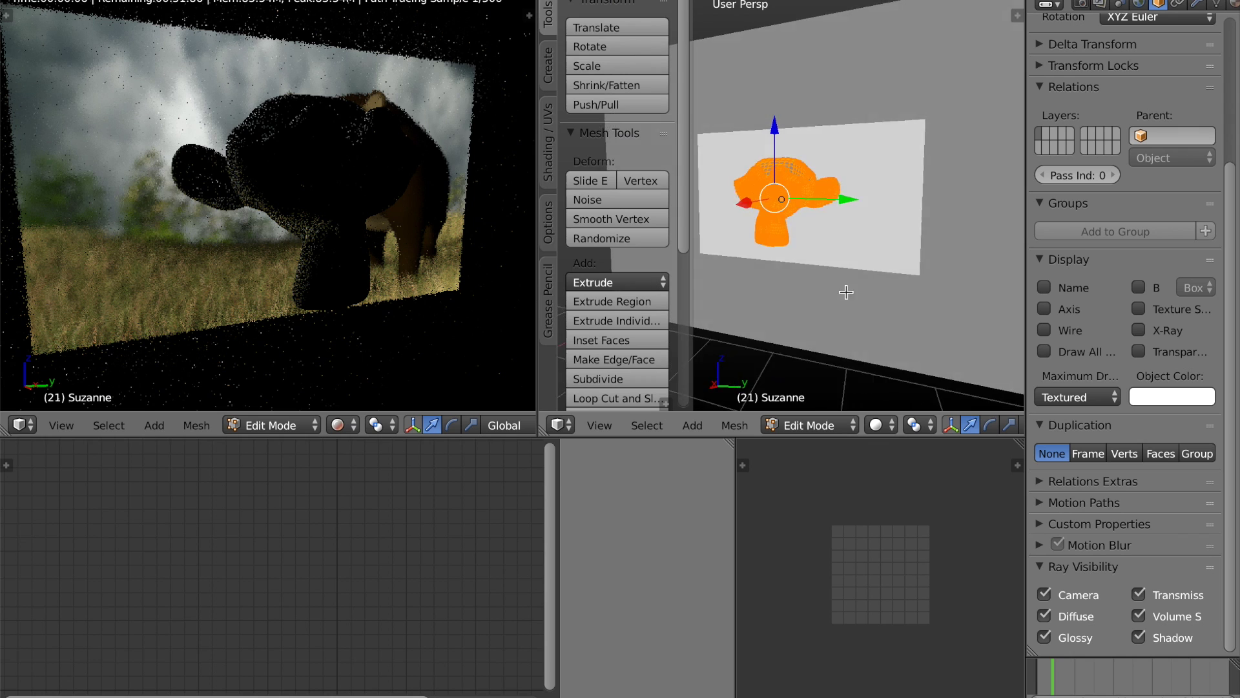
key("Tab")
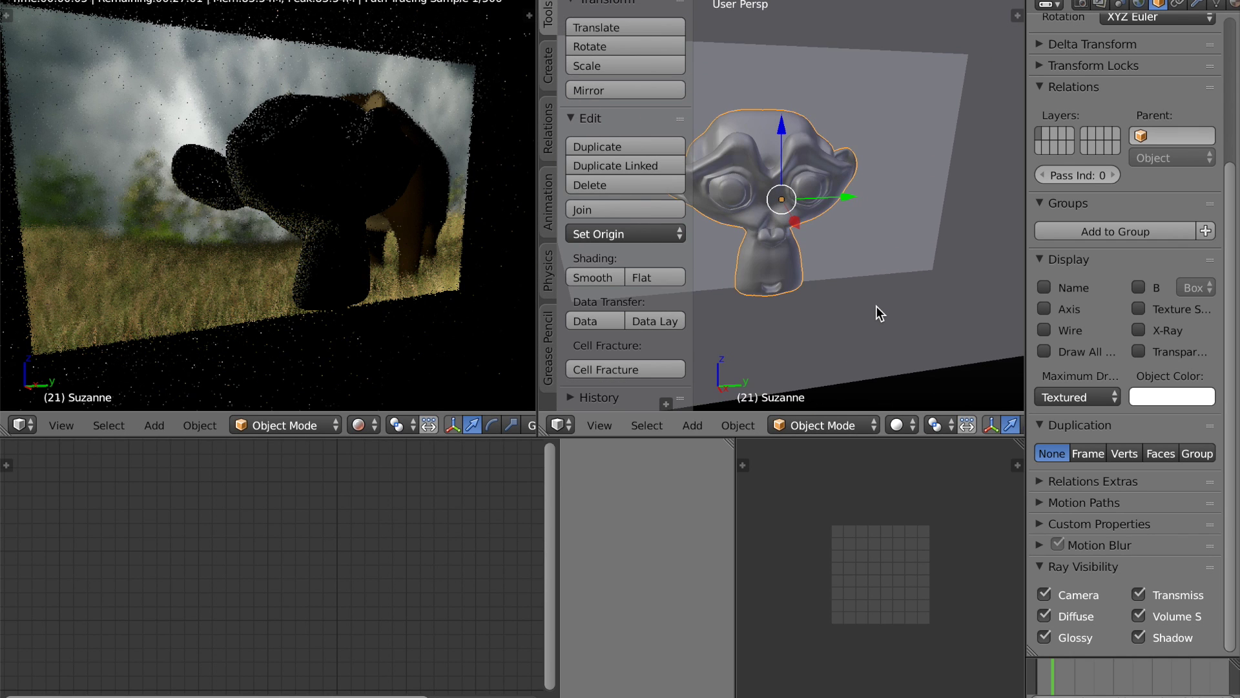
- Duplicate the emissive screen plane and move the copy along the X axis to the front of the monkey
scroll(876, 305, "up", 3)
scroll(876, 305, "down", 2)
middle_click_drag(876, 305, 836, 308)
right_click(896, 262)
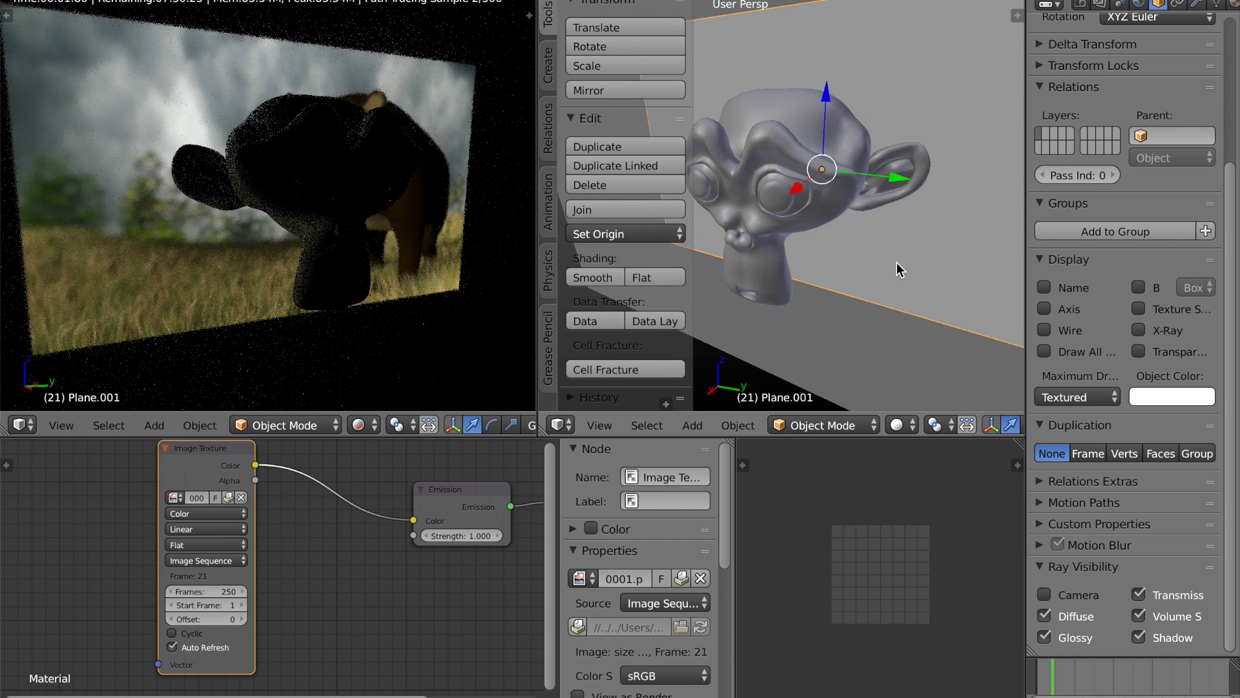
scroll(896, 262, "down", 3)
middle_click_drag(893, 266, 857, 290)
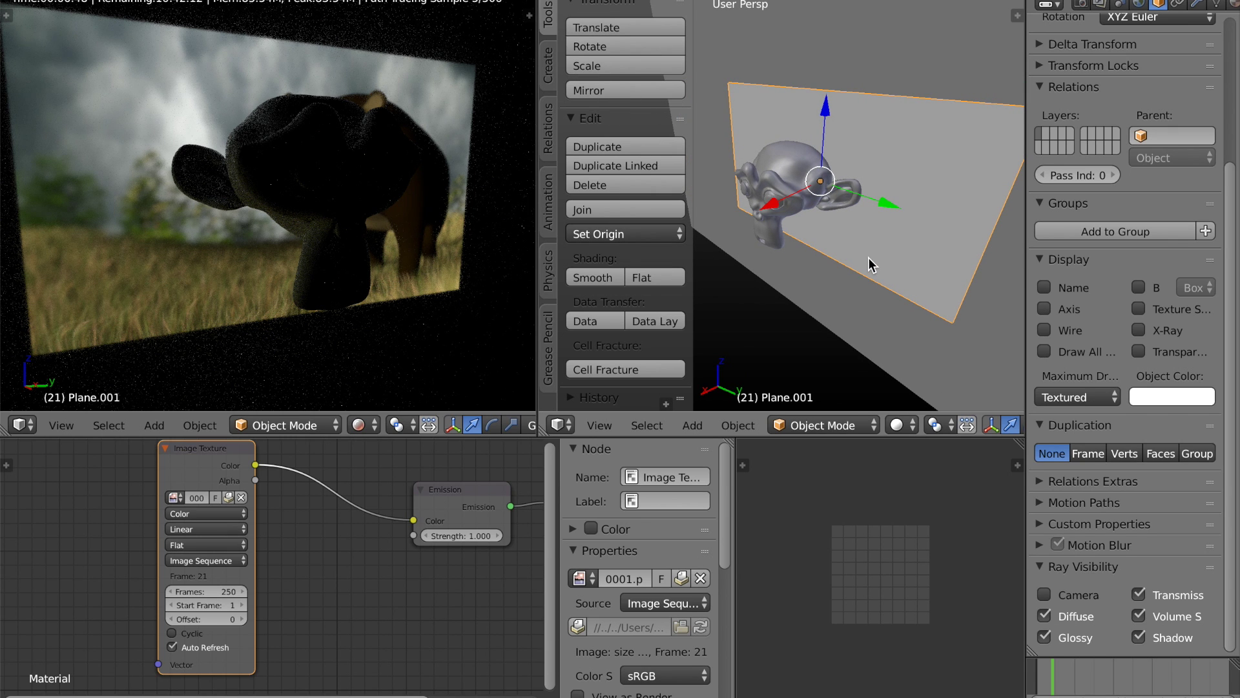
key("shift+d")
key("x")
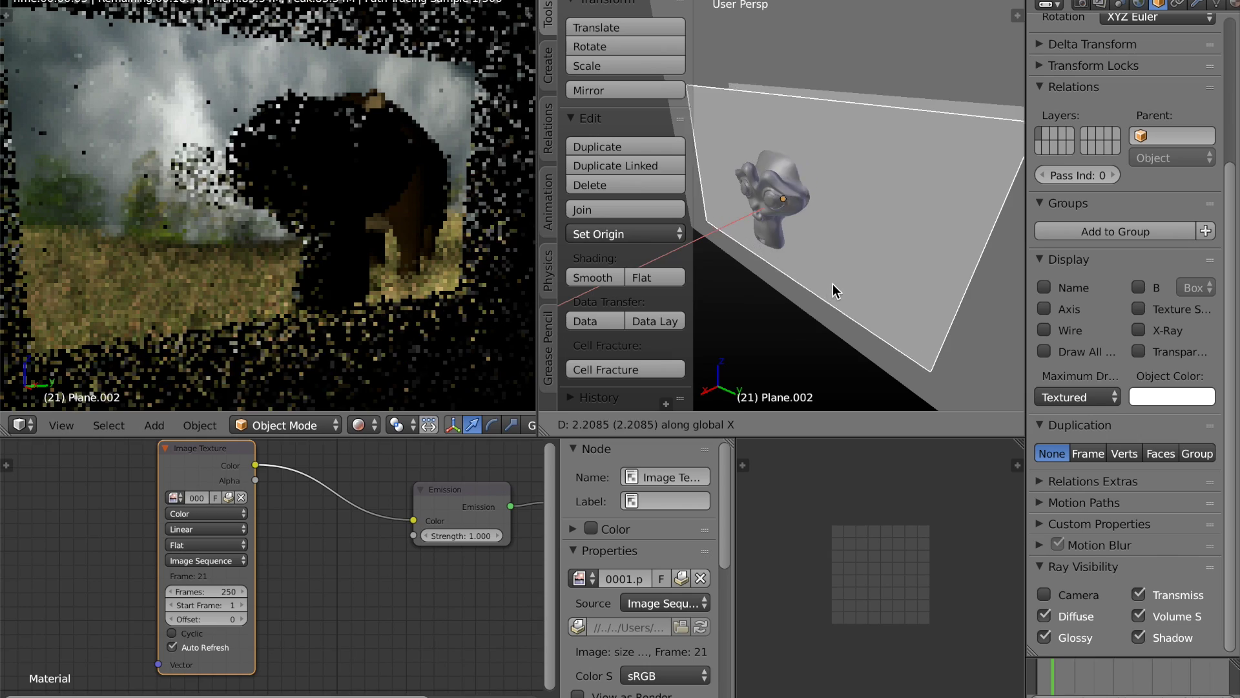
left_click(814, 301)
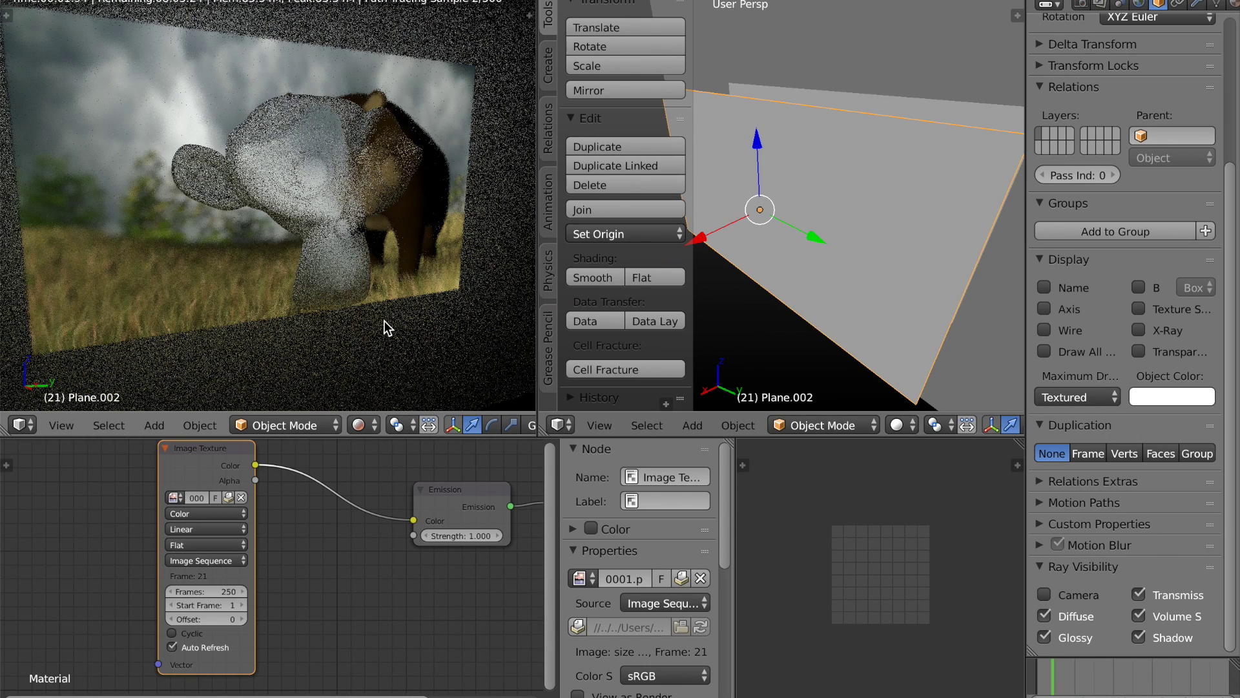
- Examine the projected image on the monkey and the wall from several angles in the rendered view
middle_click_drag(383, 321, 363, 324)
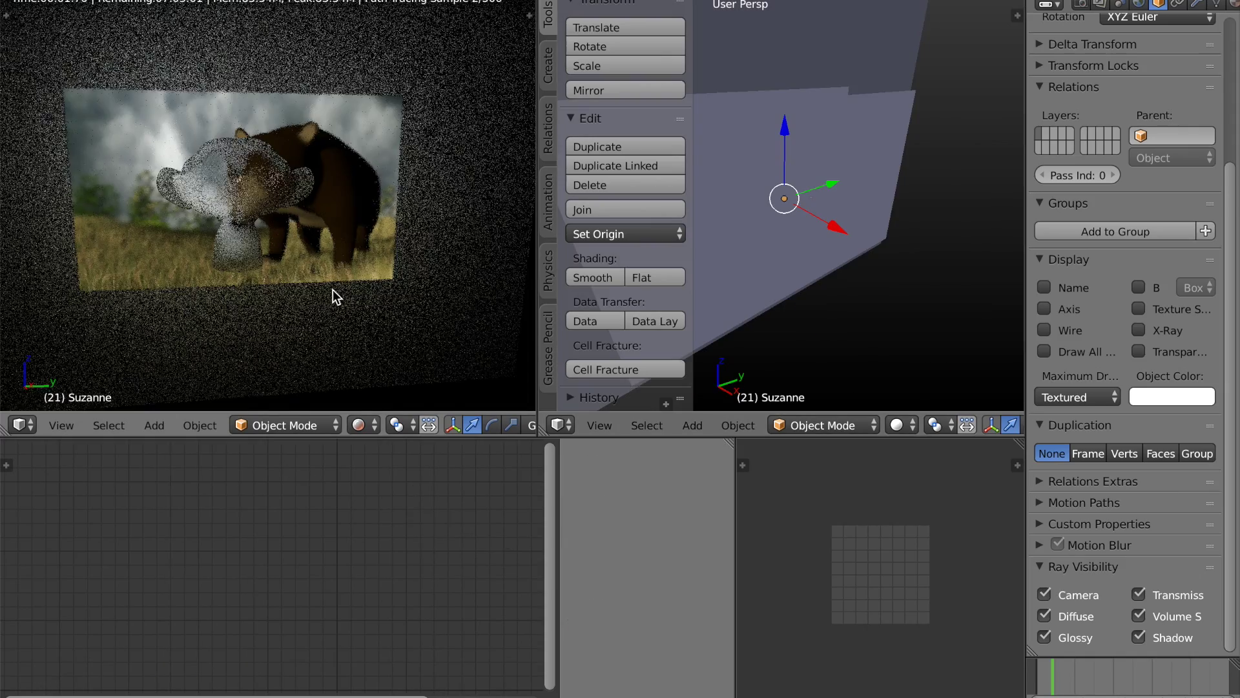
scroll(325, 295, "up", 5)
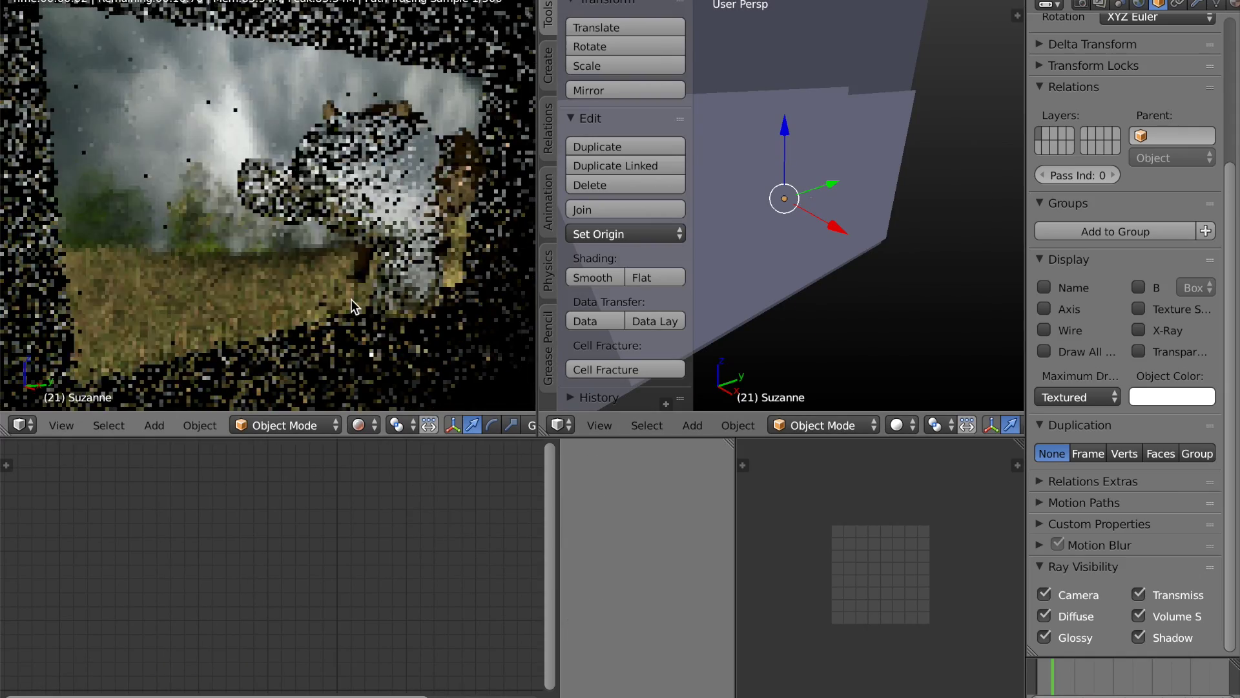
mouse_move(351, 300)
middle_mouse_down()
mouse_move(365, 309)
mouse_move(357, 298)
middle_mouse_up()
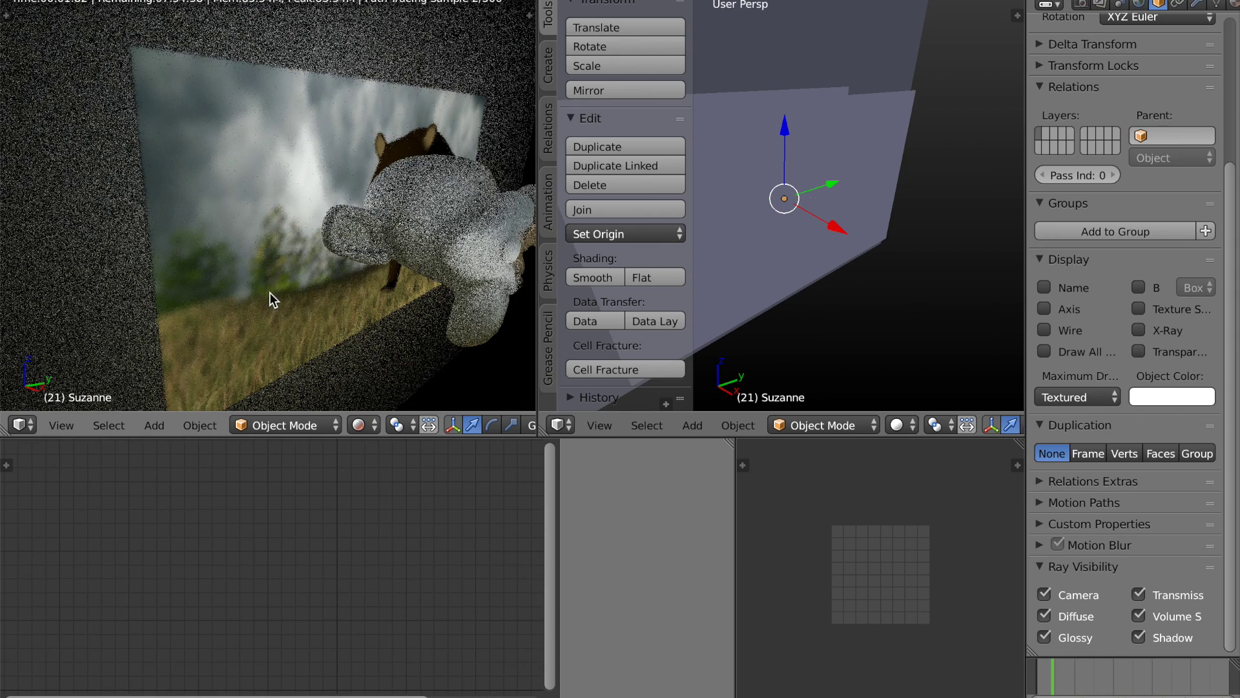
scroll(294, 299, "down", 2)
middle_click_drag(777, 313, 831, 309)
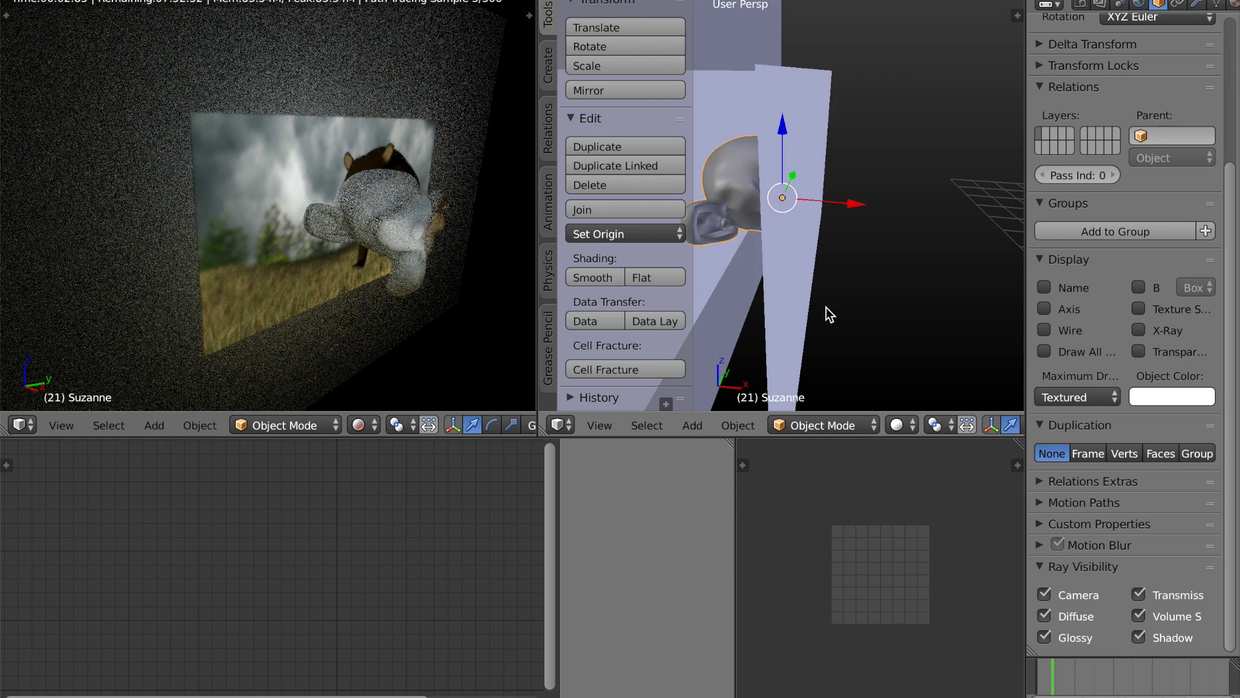
- Inspect the gap between the front emissive plane and the monkey's face in front orthographic view
key("KP_1")
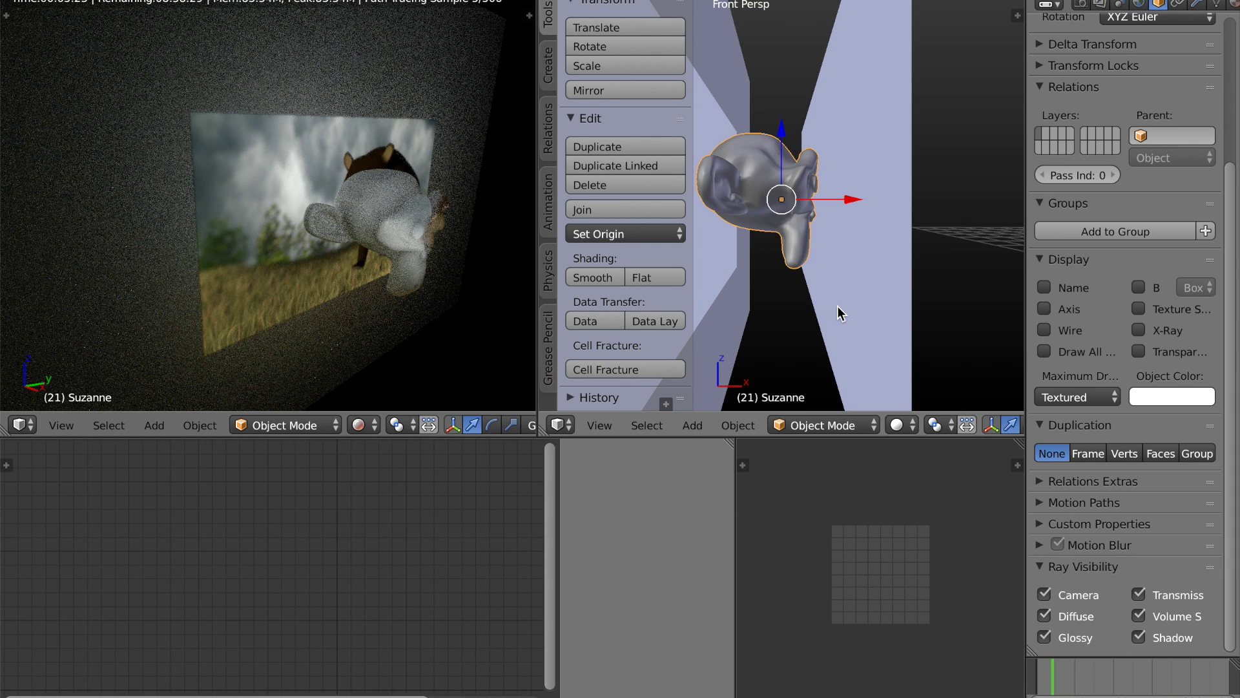
key("KP_5")
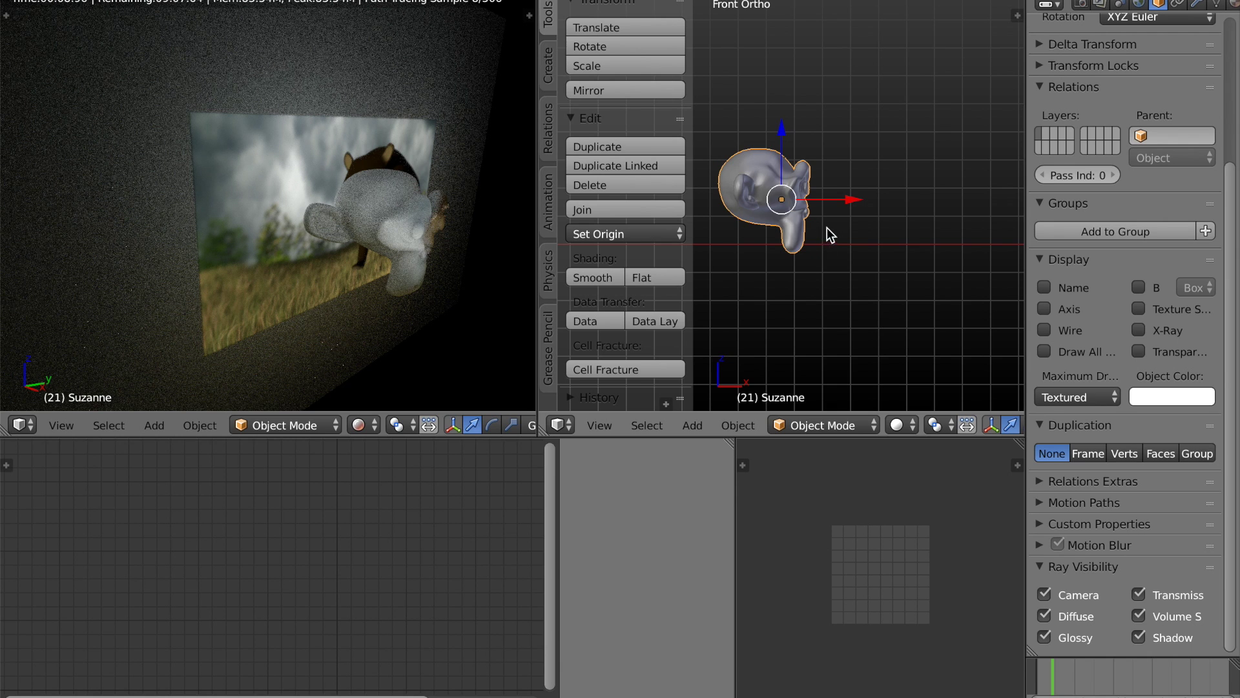
middle_click_drag(827, 227, 804, 249)
right_click(833, 265)
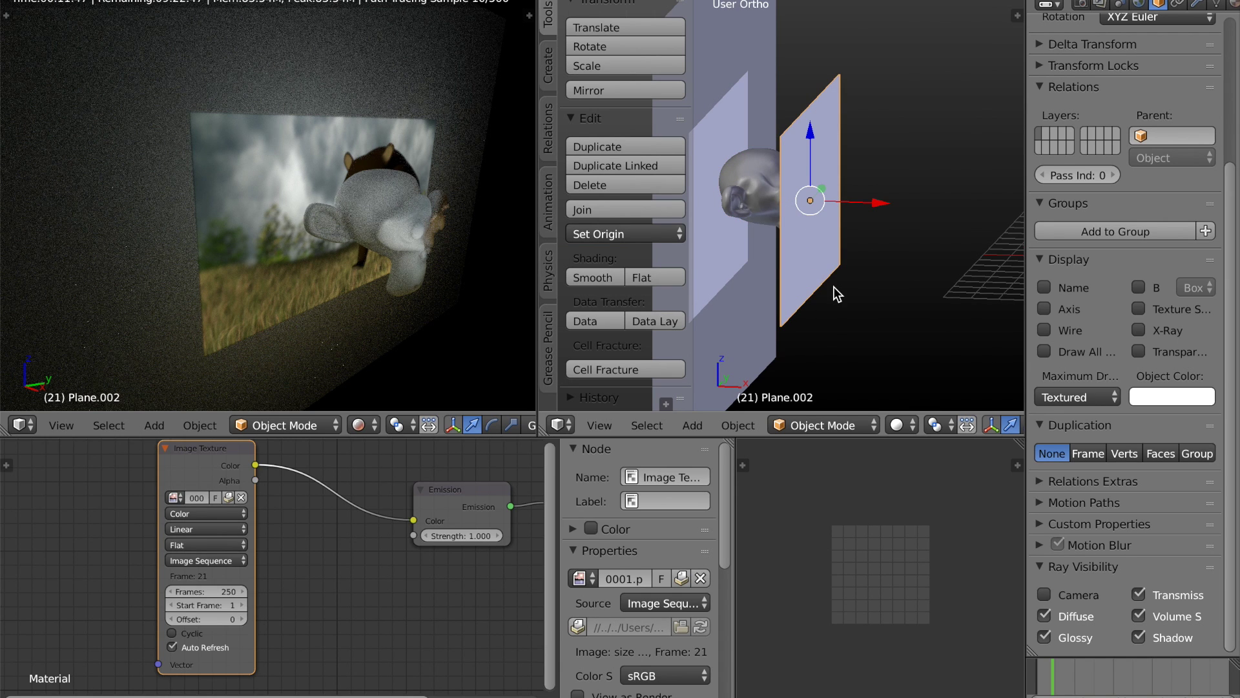
key("KP_1")
scroll(839, 284, "up", 5)
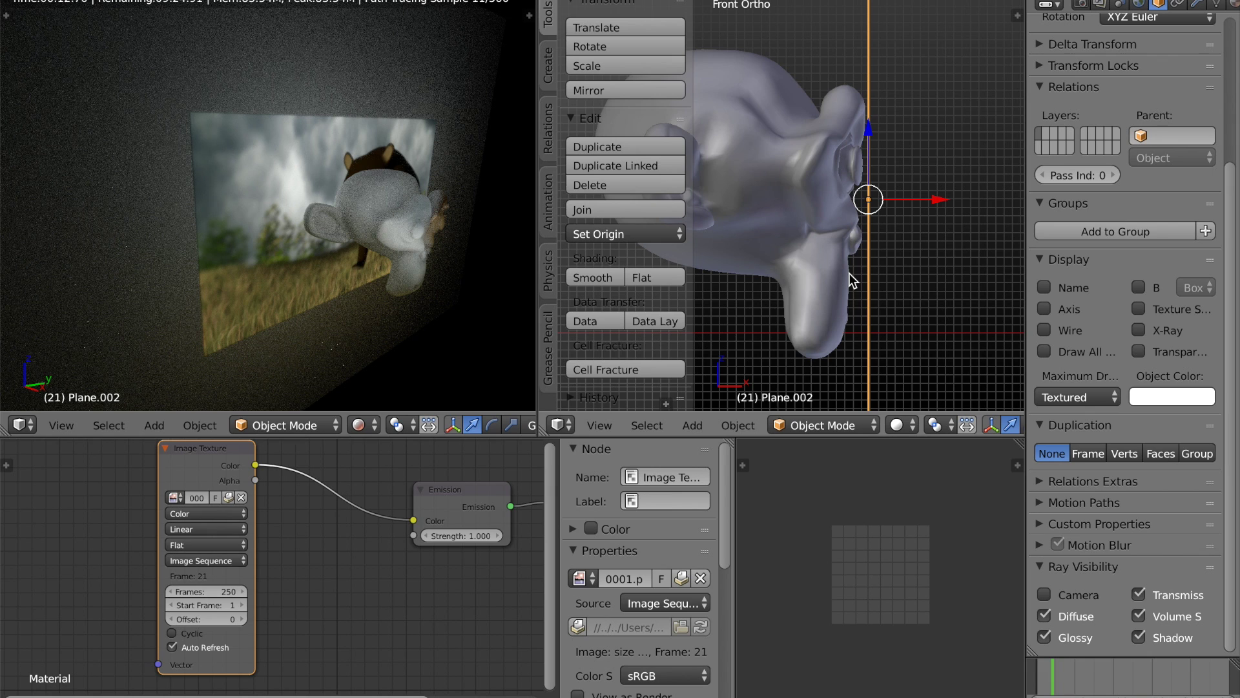
scroll(869, 262, "up", 1)
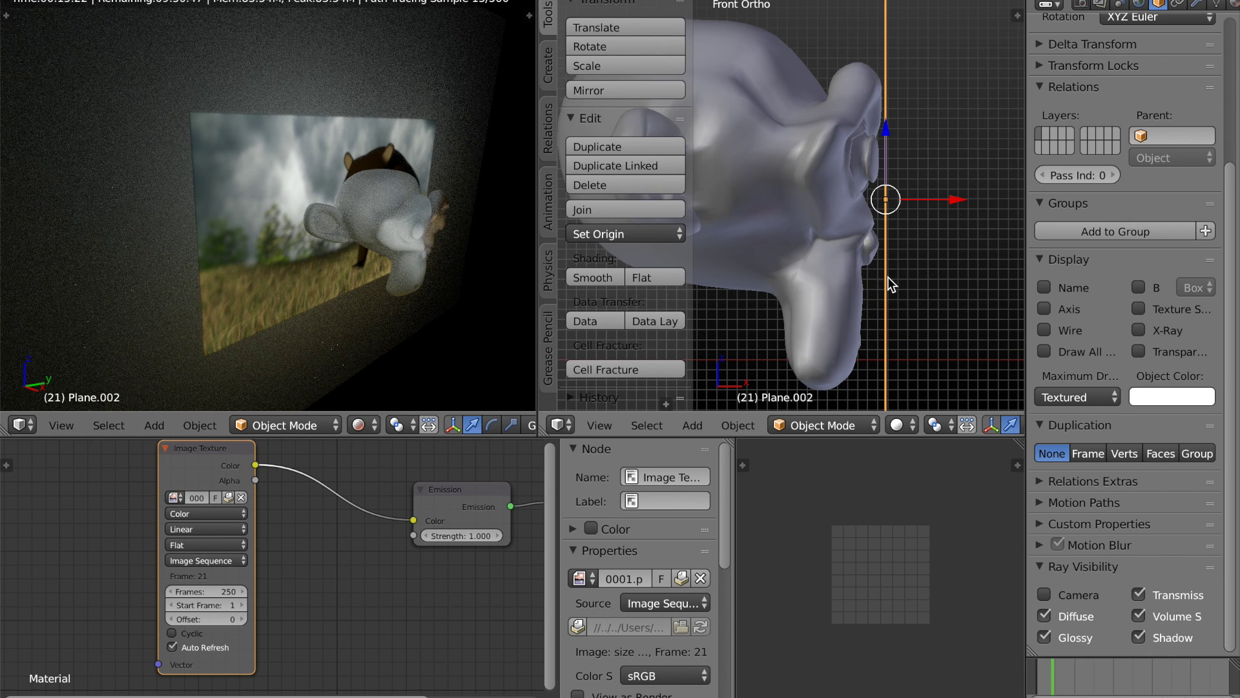
middle_click_drag(864, 288, 845, 300, "shift")
scroll(878, 278, "up", 1)
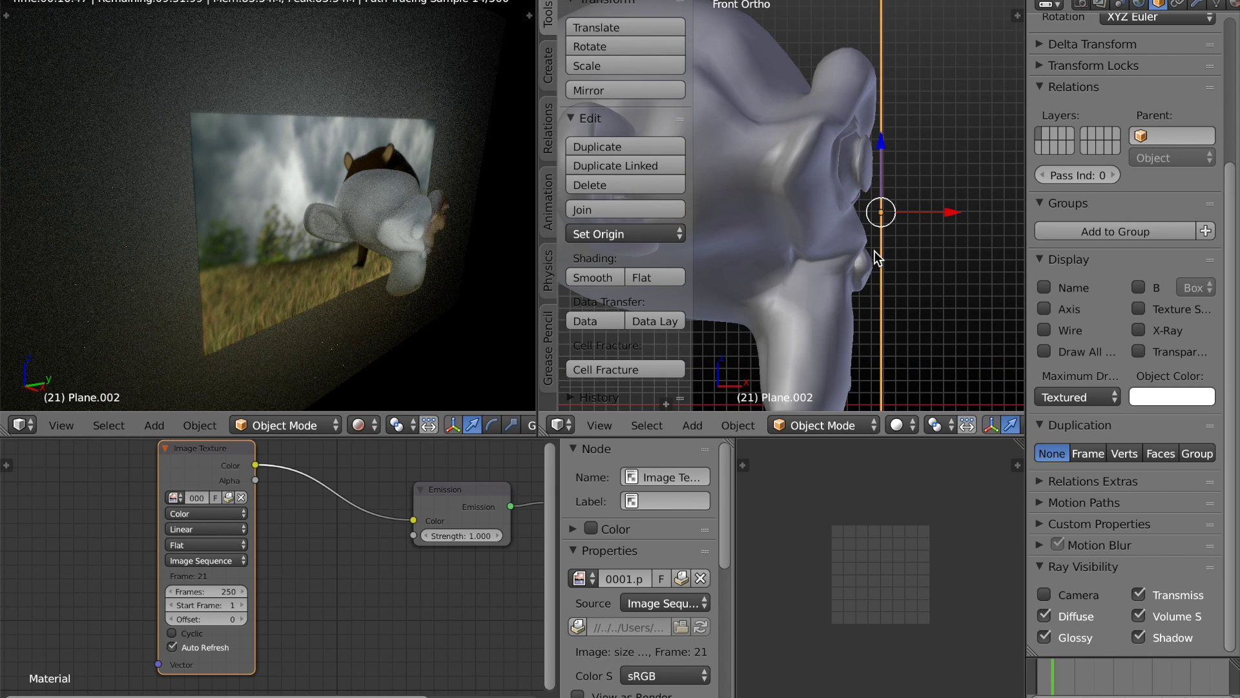
scroll(866, 246, "down", 1)
scroll(789, 265, "down", 3)
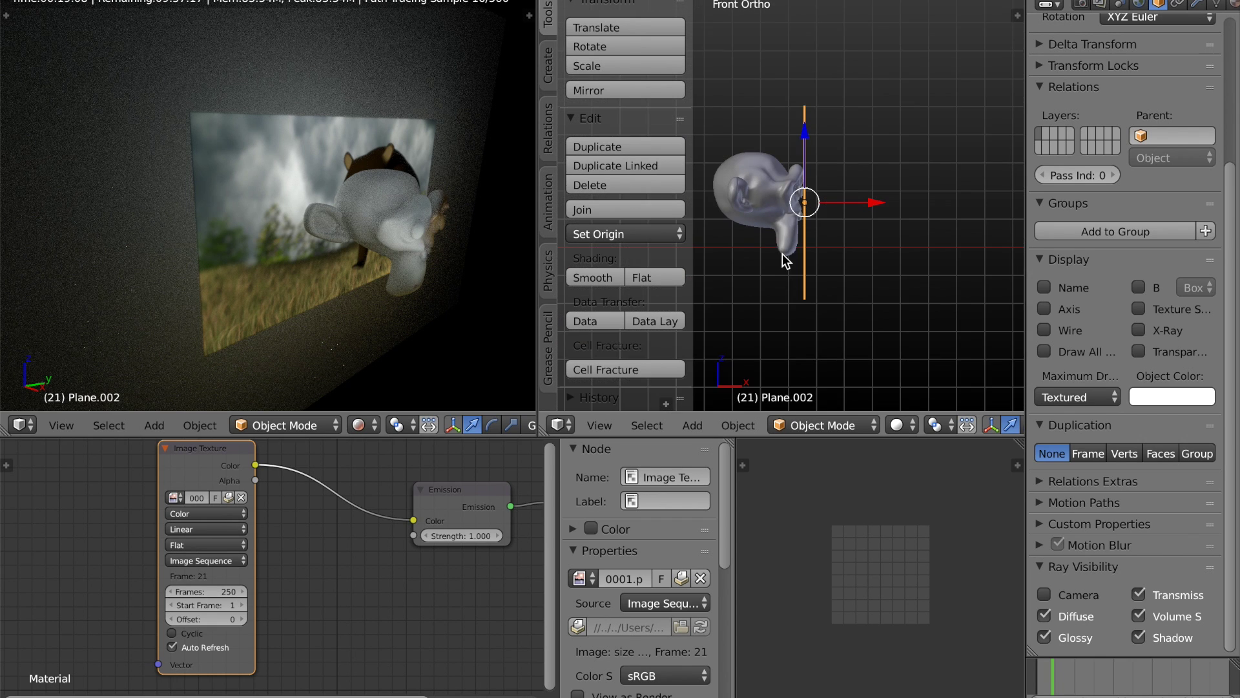
scroll(914, 272, "down", 3)
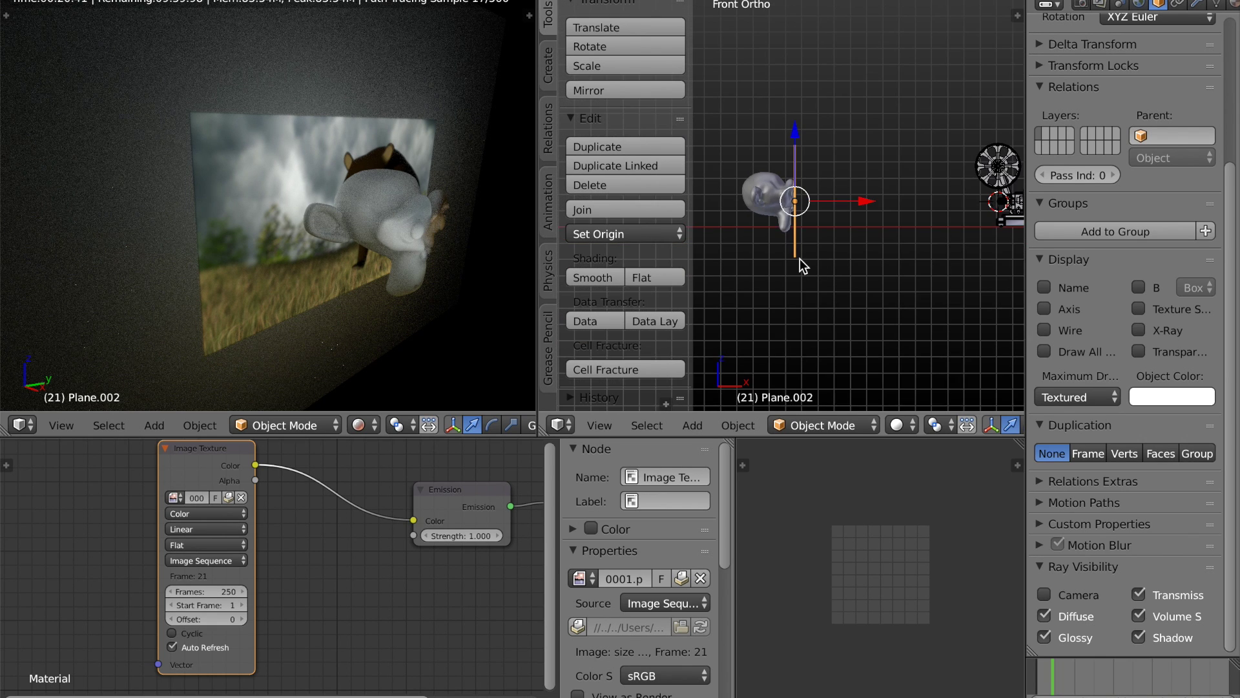
- Duplicate the monkey and move the copy about 3.3 units along the negative X axis, behind the original
right_click(851, 239)
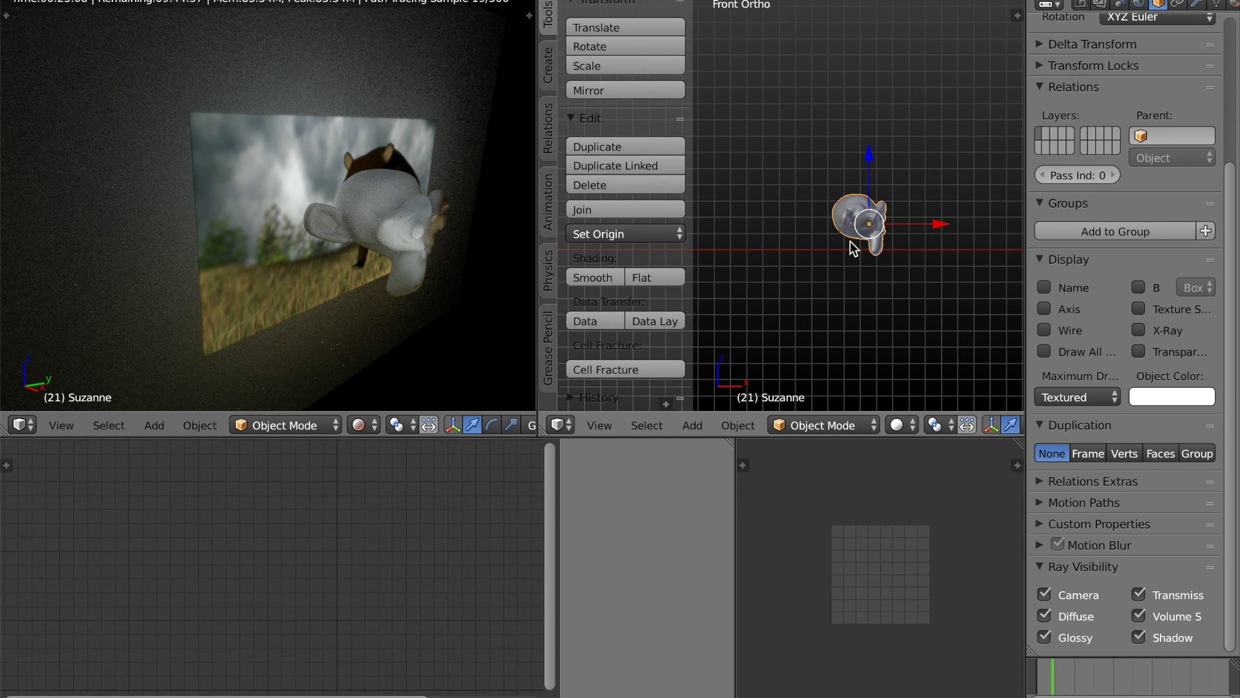
scroll(850, 277, "up", 3)
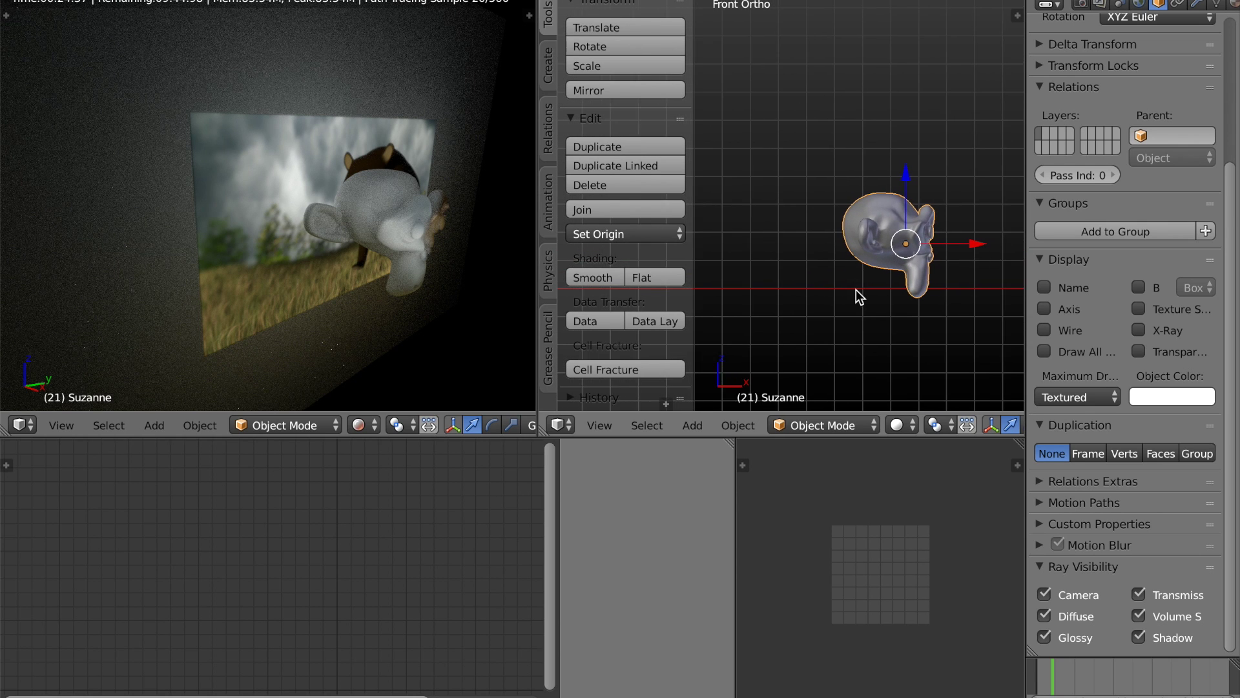
key("shift+d")
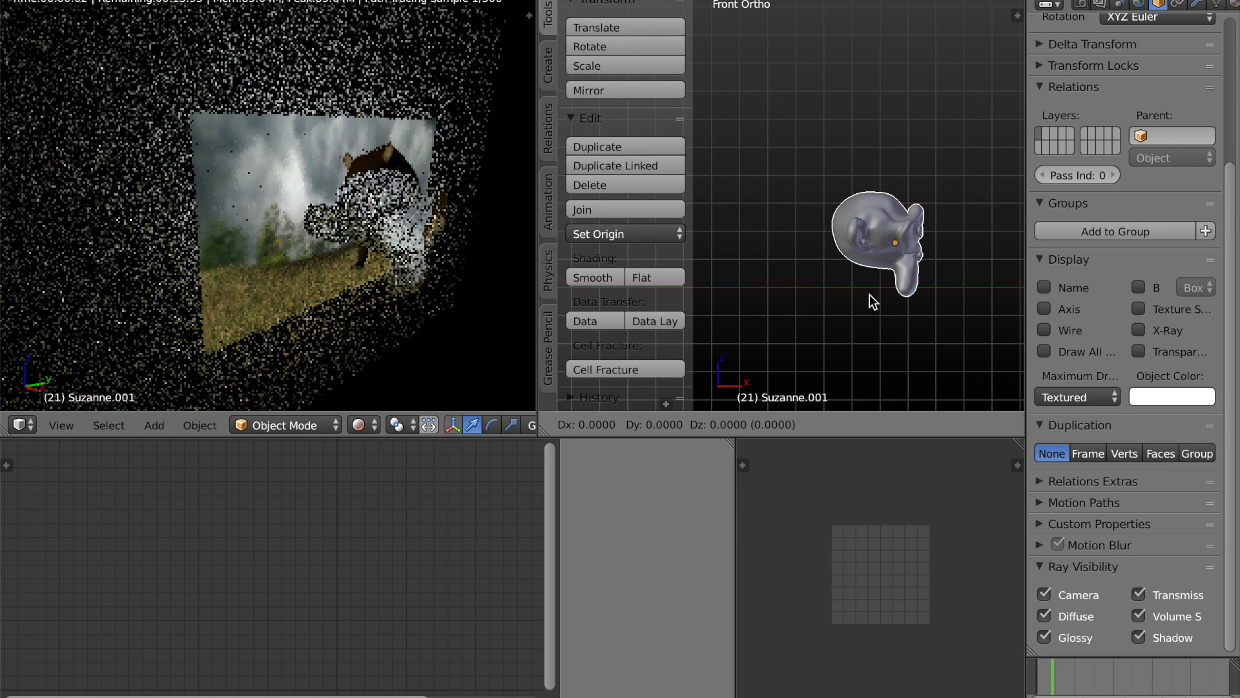
key("x")
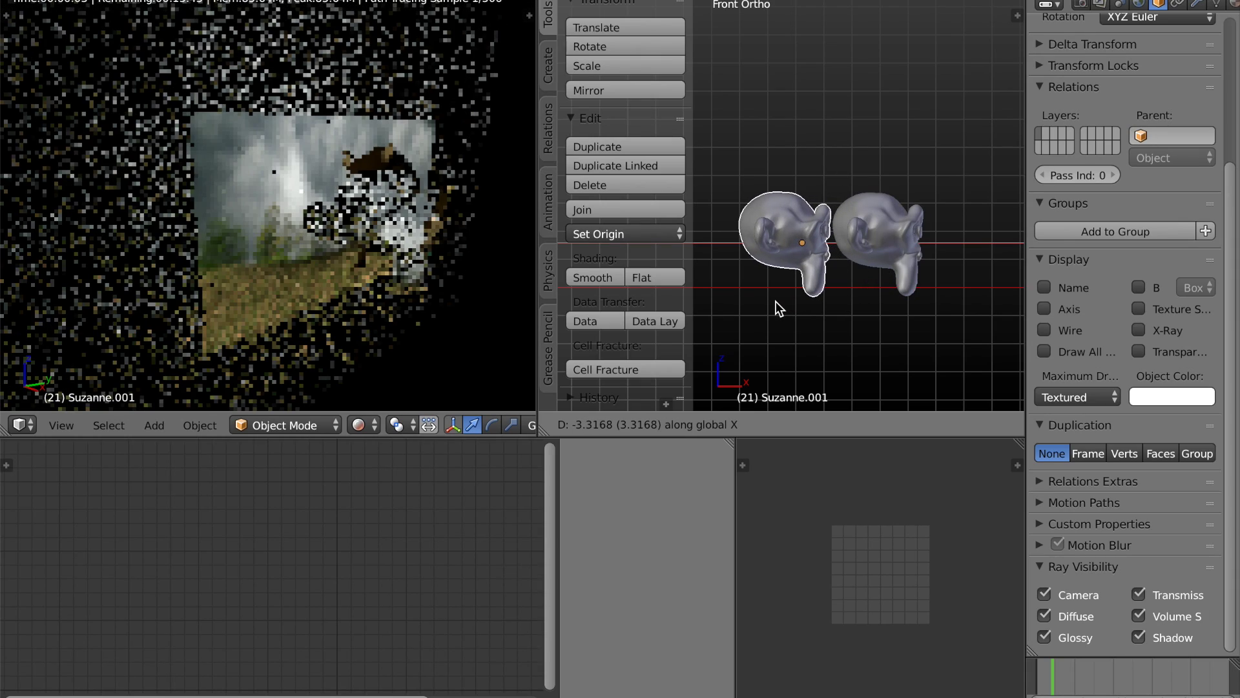
left_click(775, 301)
- Switch to wireframe display and flatten the monkey copy's mesh by scaling it to 0 along global X in Edit Mode
scroll(822, 338, "up", 2)
middle_click_drag(821, 338, 816, 342)
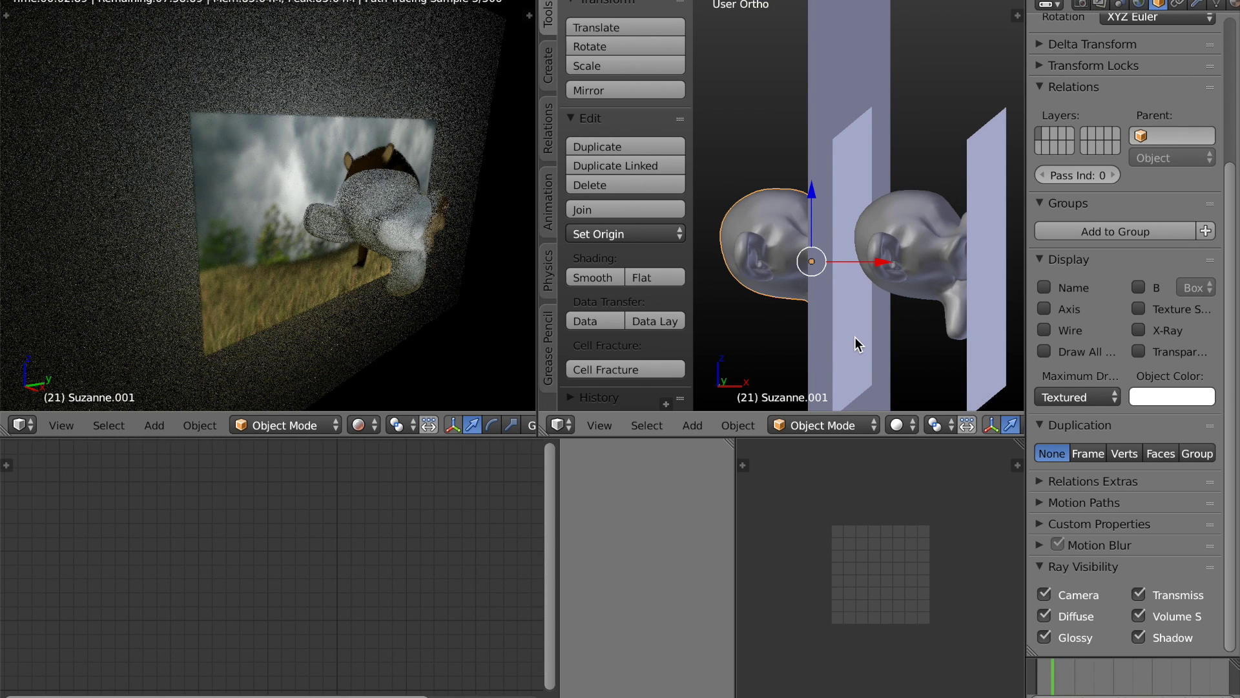
key("z")
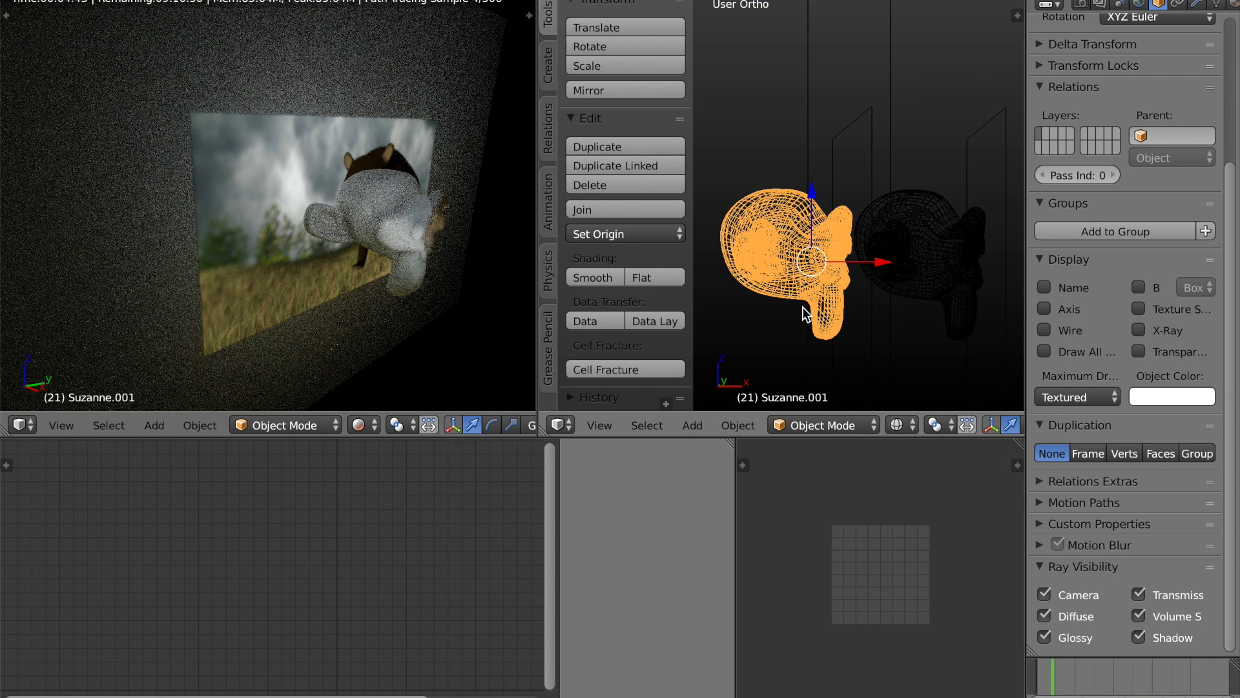
scroll(802, 308, "up", 2)
middle_click_drag(814, 316, 819, 282)
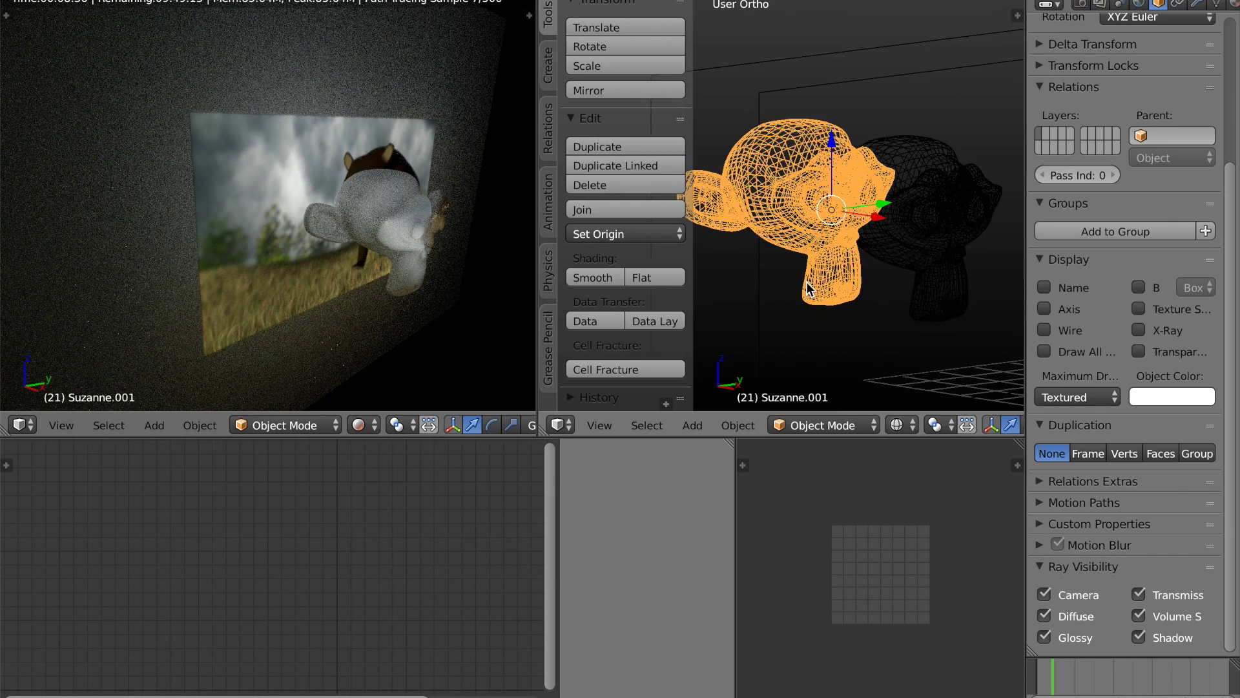
key("Tab")
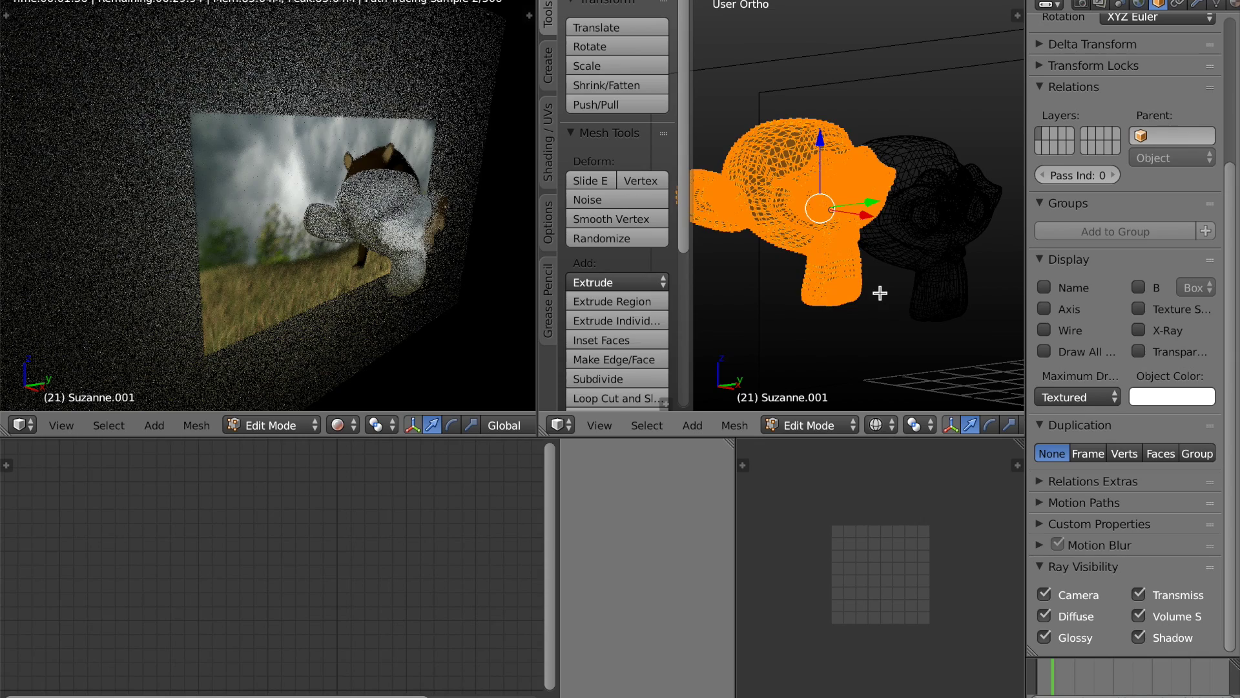
key("t")
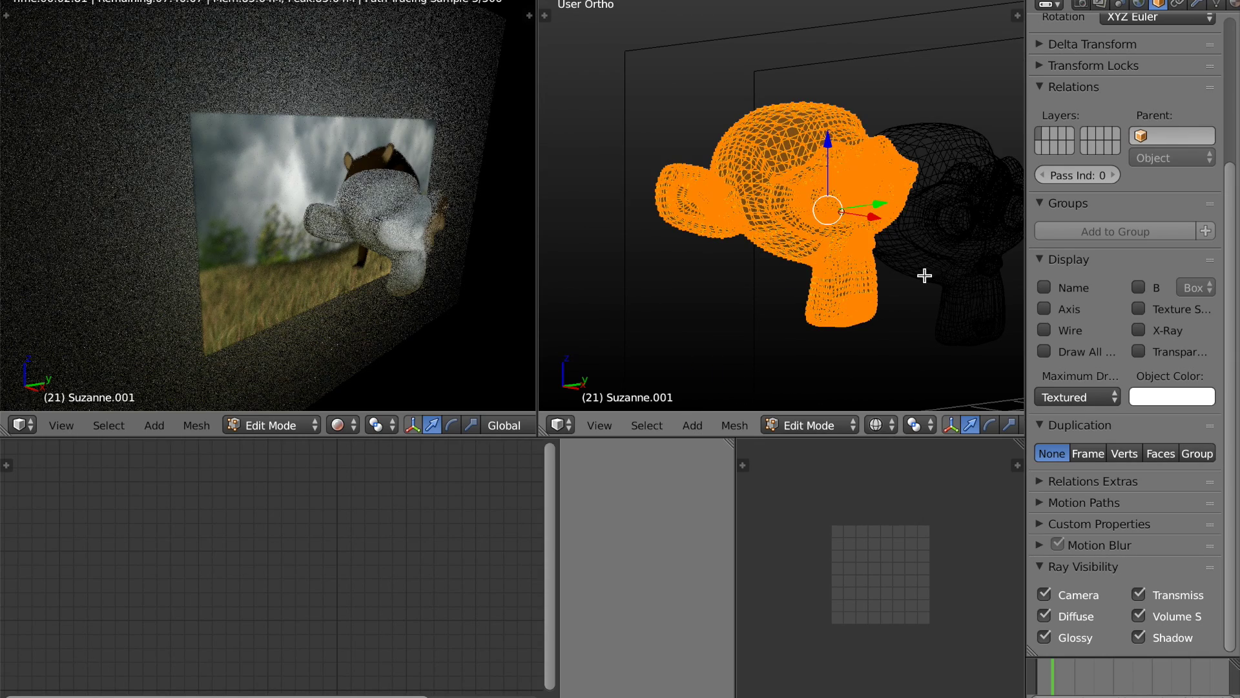
key("s")
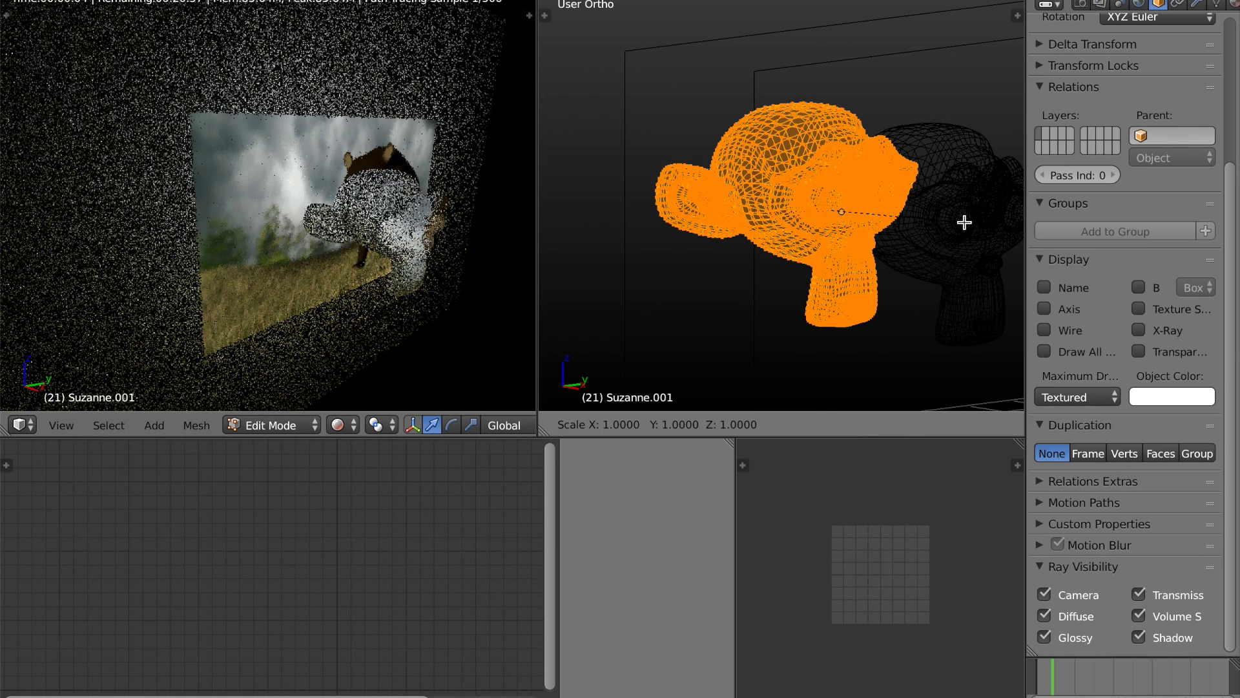
key("x")
type("0")
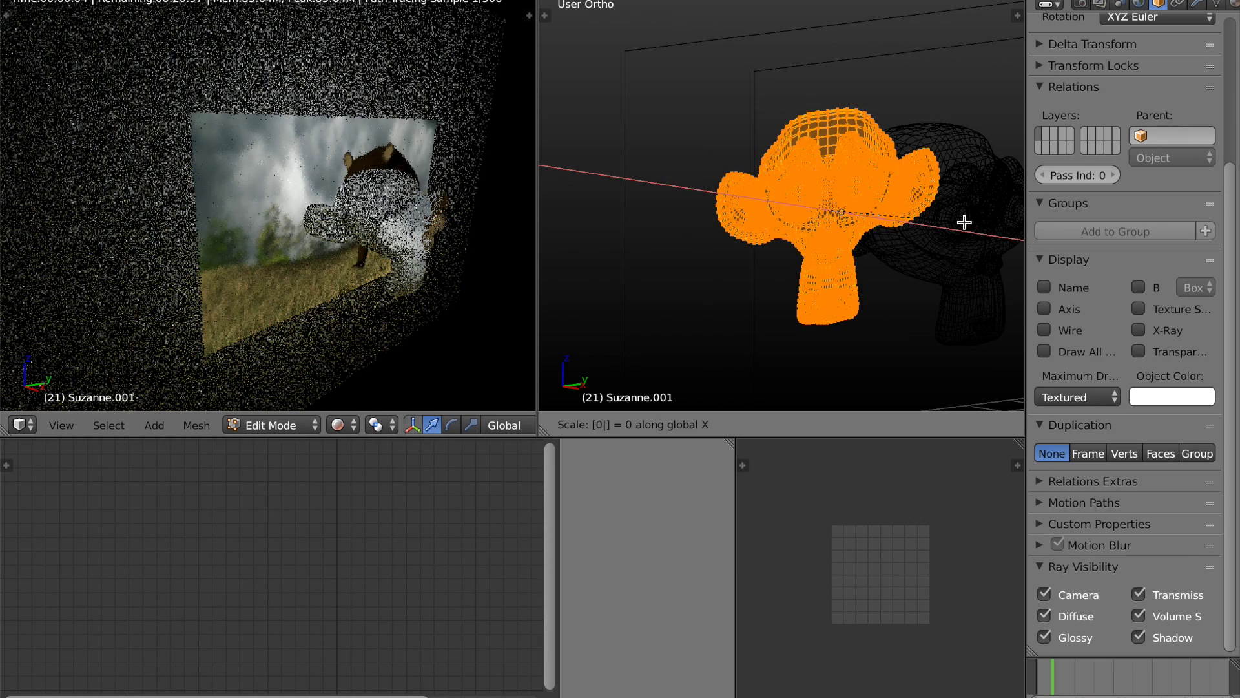
middle_click_drag(916, 282, 942, 284)
key("Tab")
- Move the flattened monkey copy along the X axis up to the emissive screen plane at the wall
scroll(887, 293, "down", 2)
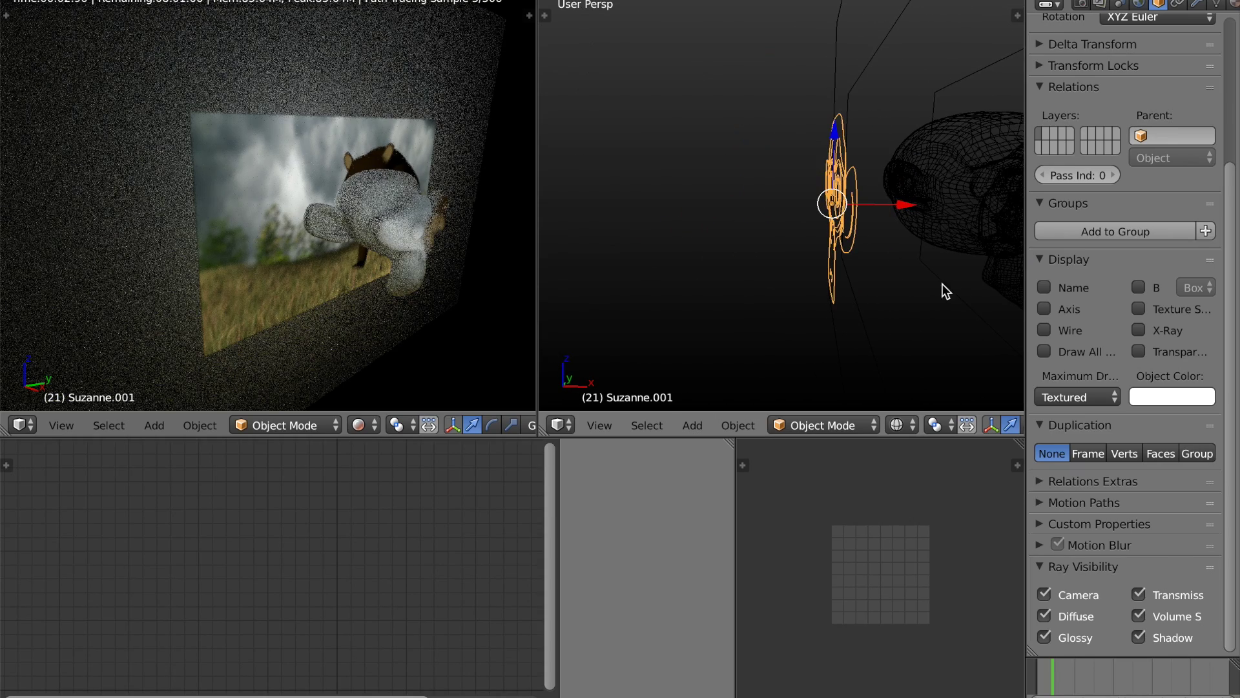
key("KP_1")
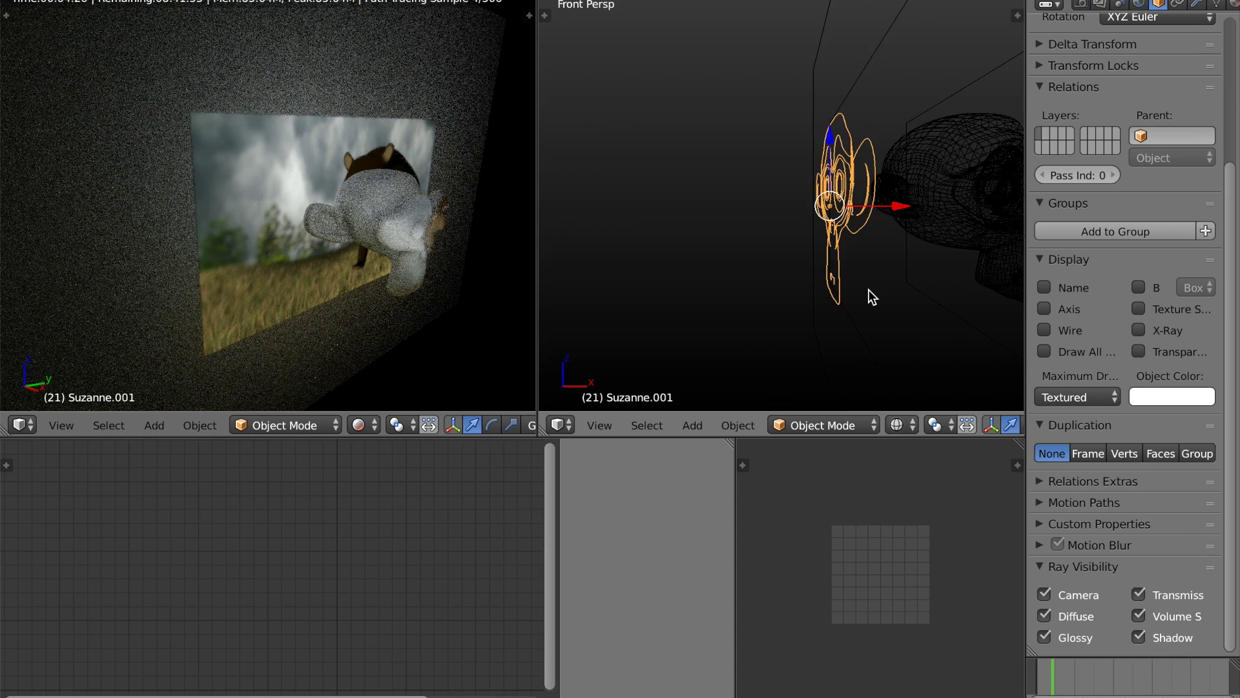
key("KP_5")
scroll(857, 296, "down", 2)
scroll(842, 292, "up", 2)
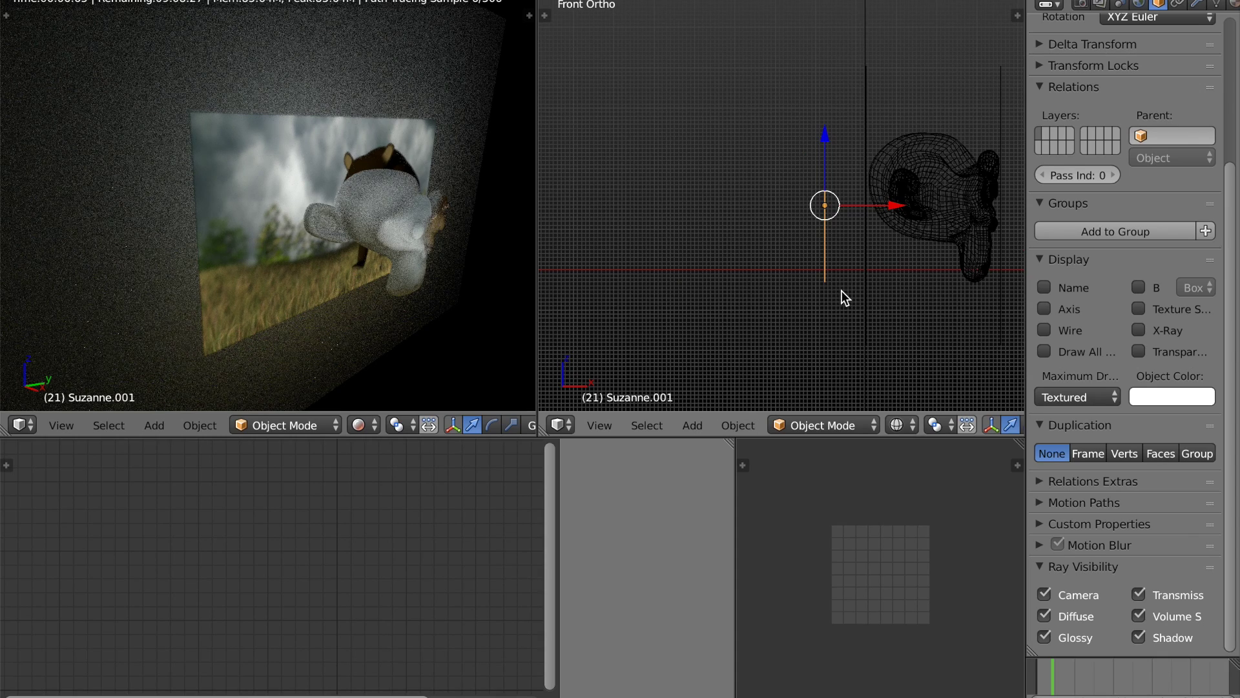
scroll(434, 323, "up", 4)
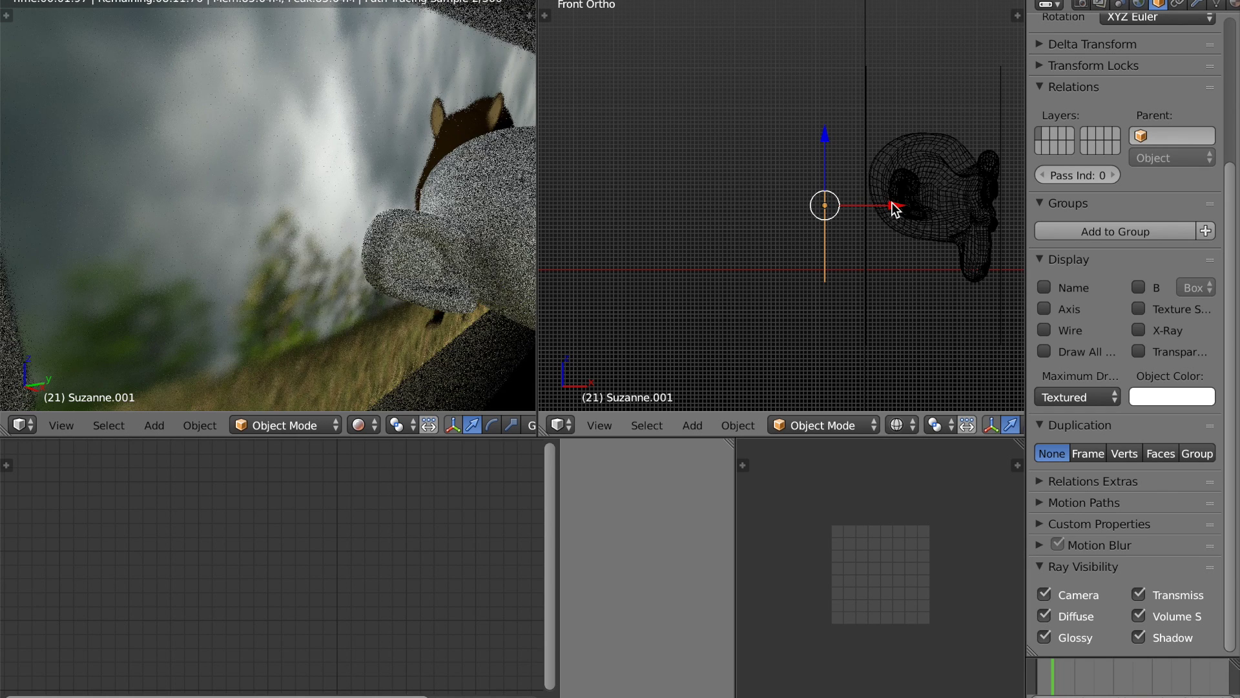
left_click_drag(892, 206, 888, 210)
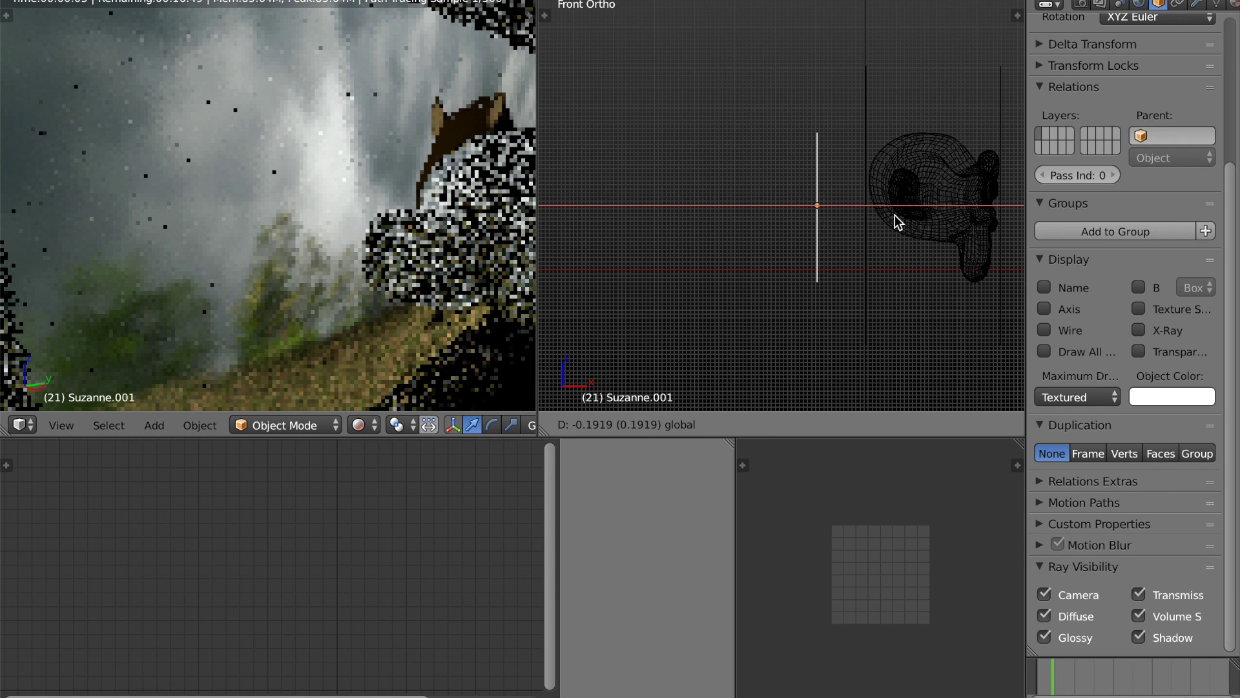
left_click_drag(934, 221, 931, 225)
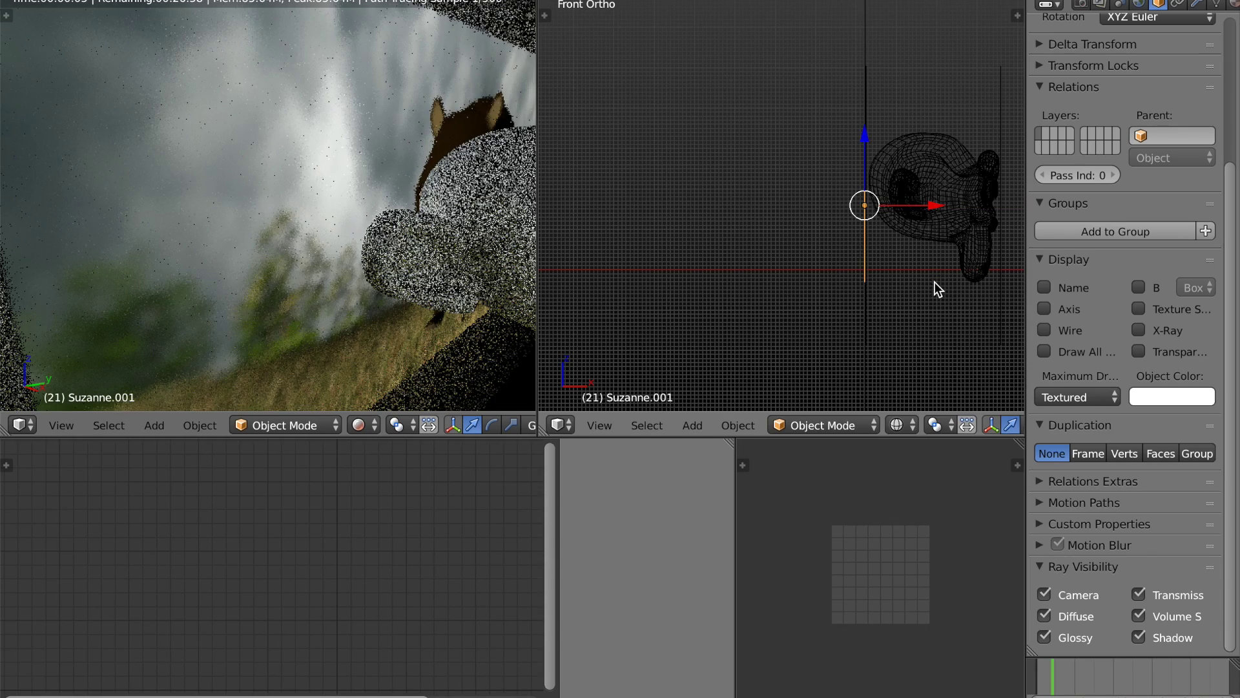
- Nudge the flattened copy slightly along positive X until it sits right at the wall's screen plane
middle_click_drag(934, 282, 808, 276, "shift")
scroll(816, 279, "up", 2)
scroll(815, 279, "up", 6)
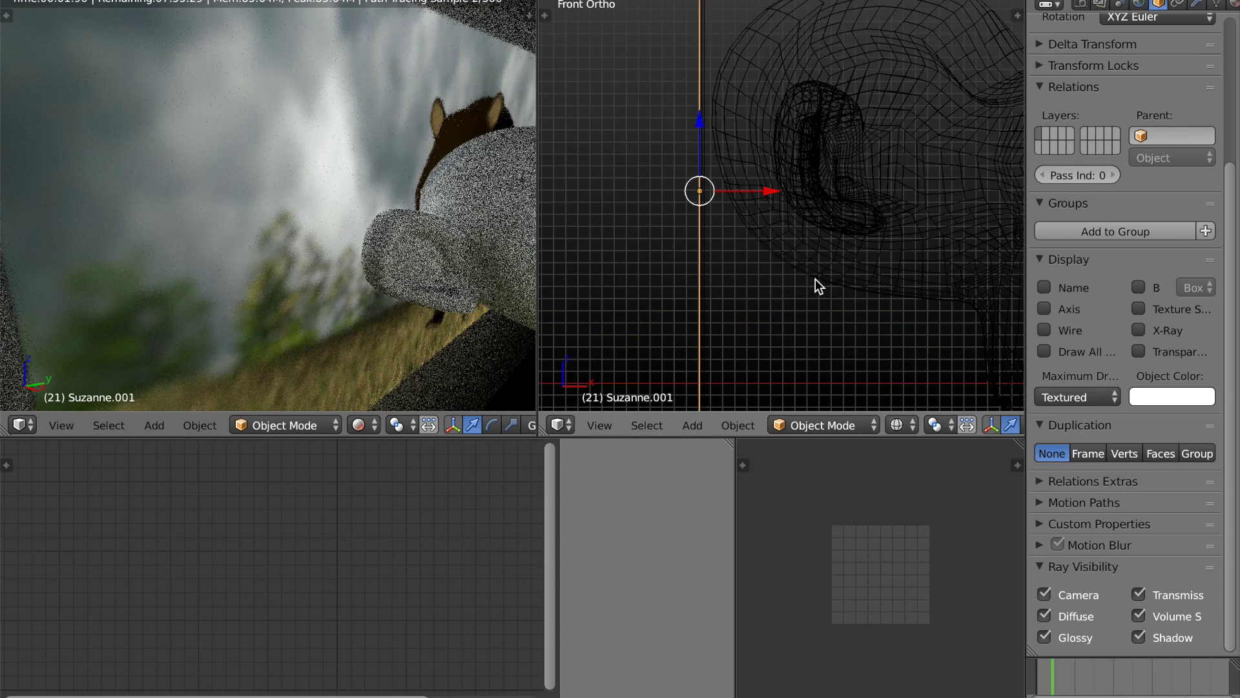
middle_click_drag(754, 281, 919, 343, "shift")
scroll(753, 285, "up", 2)
scroll(812, 308, "up", 2)
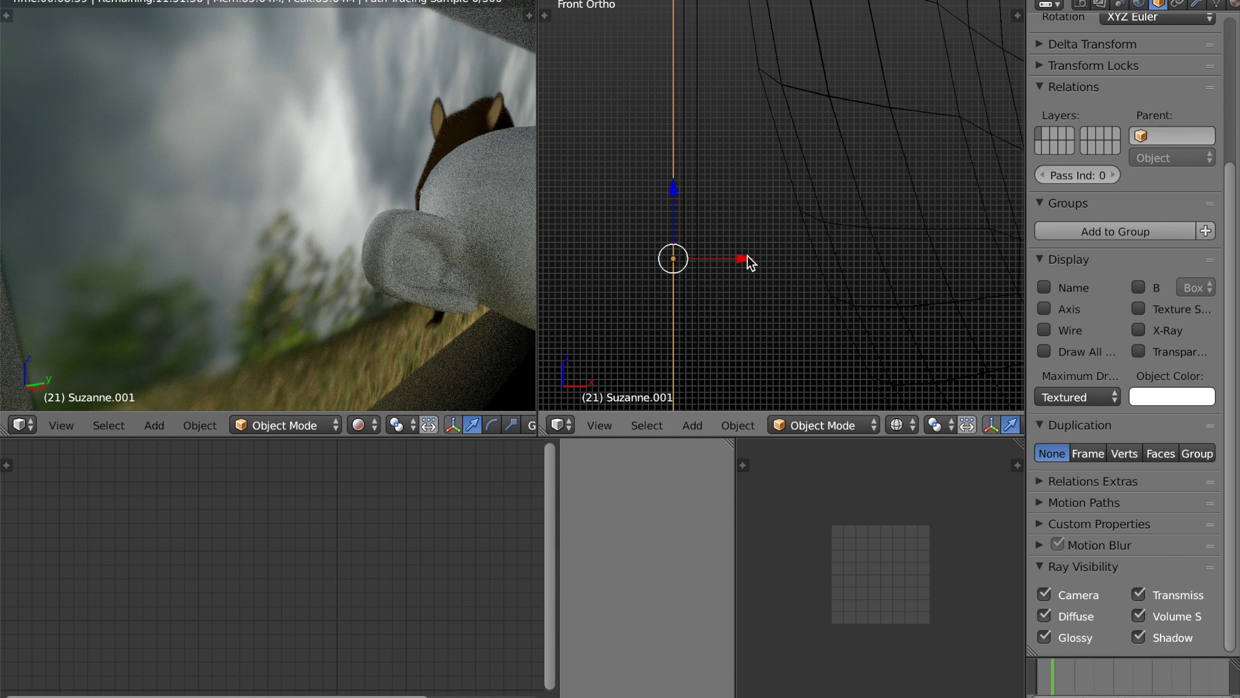
left_click_drag(747, 256, 764, 254)
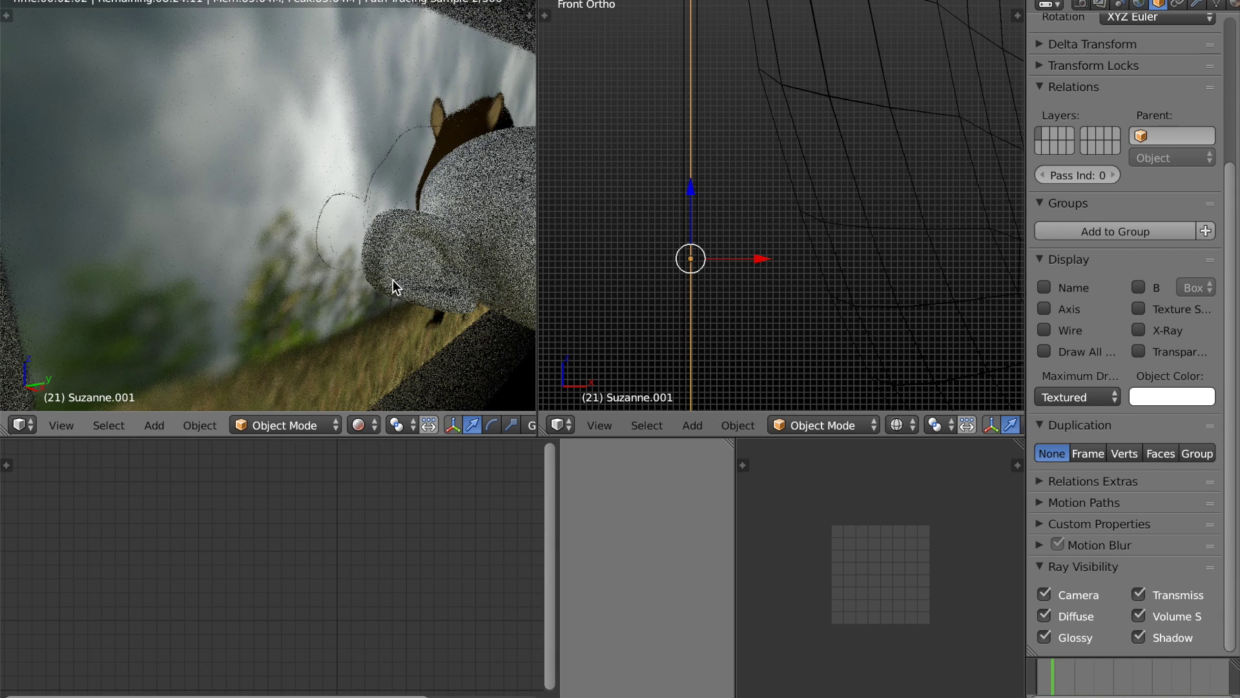
- Select the front emissive plane together with the original monkey and move both along X, farther from the wall
scroll(857, 231, "down", 8)
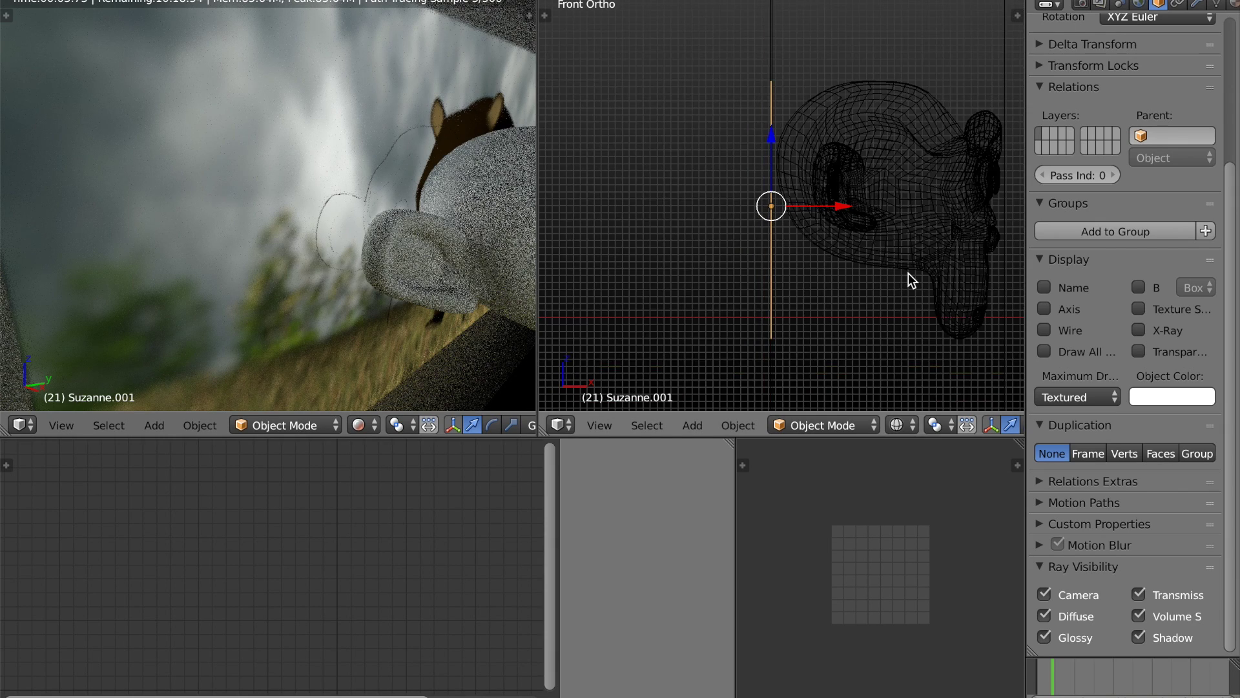
scroll(914, 259, "down", 2)
right_click(937, 127)
right_click(908, 166)
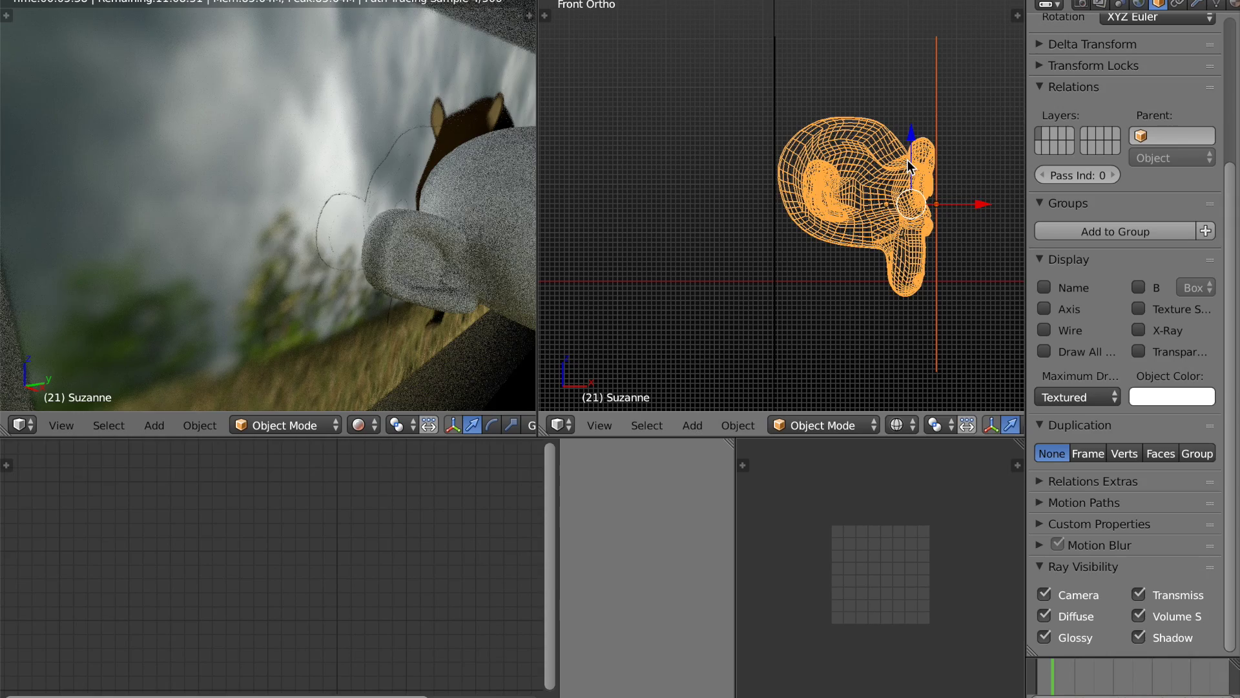
left_click_drag(981, 208, 554, 214)
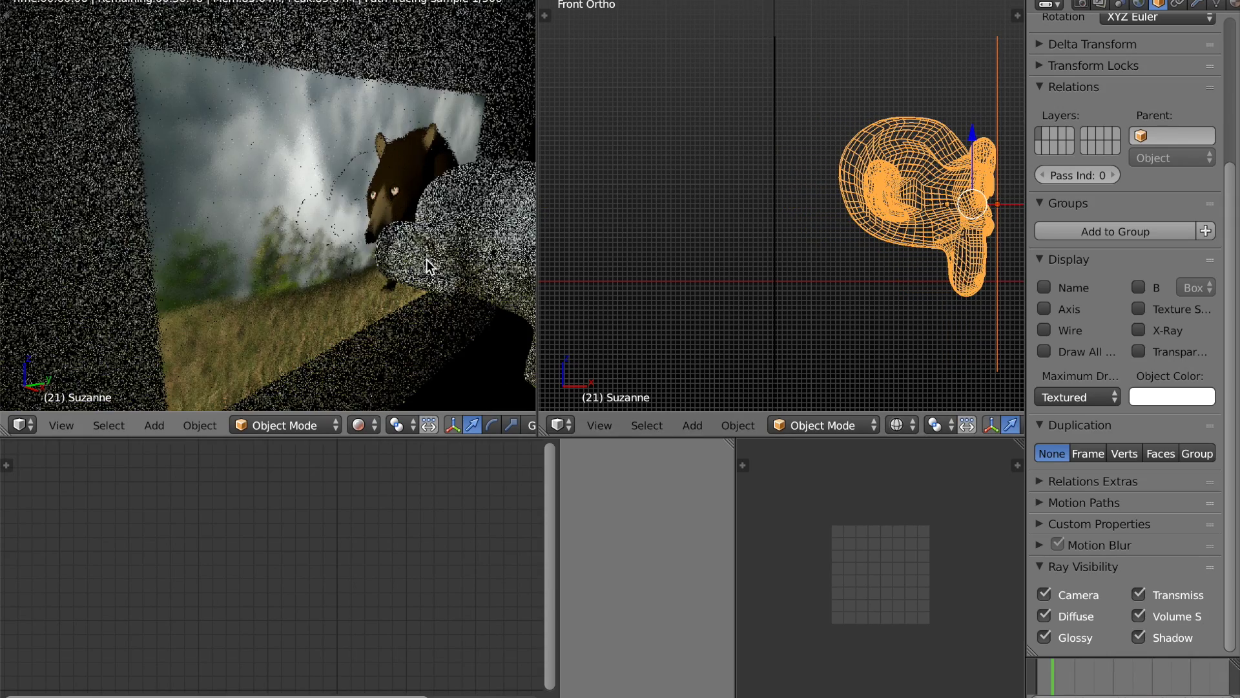
- Select the flattened monkey copy at the wall and turn off its Camera ray visibility
right_click(260, 222)
scroll(642, 239, "up", 5)
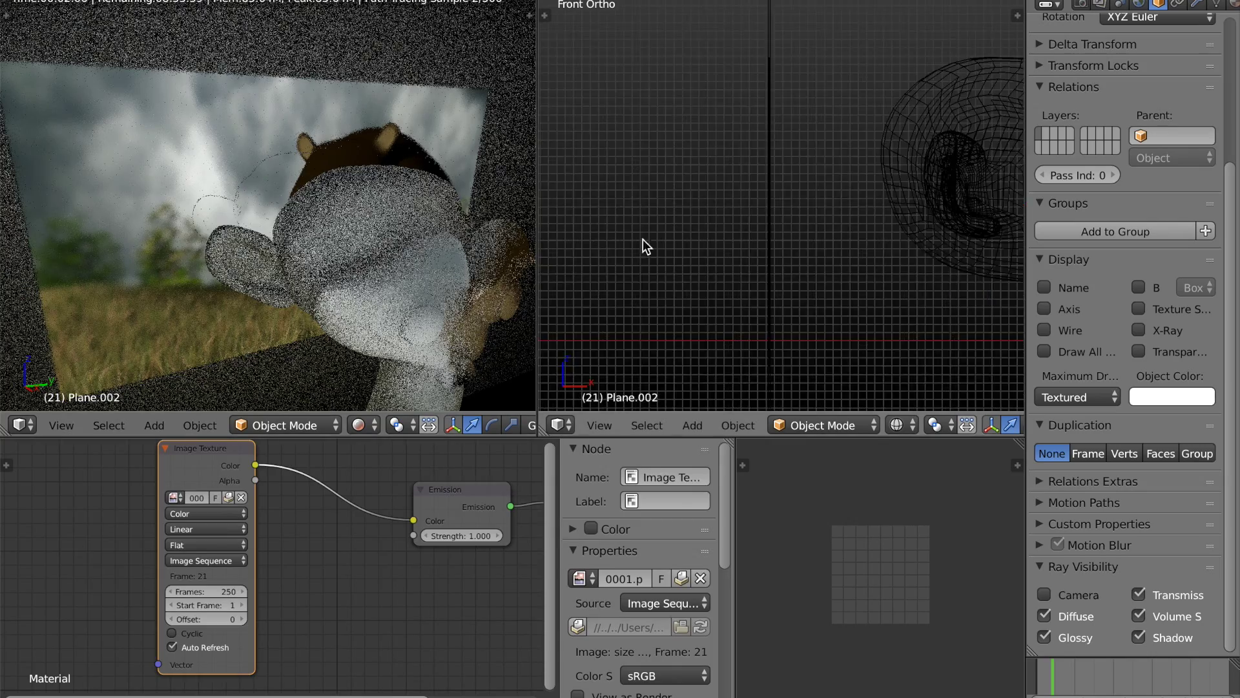
scroll(687, 226, "up", 3)
right_click(718, 160)
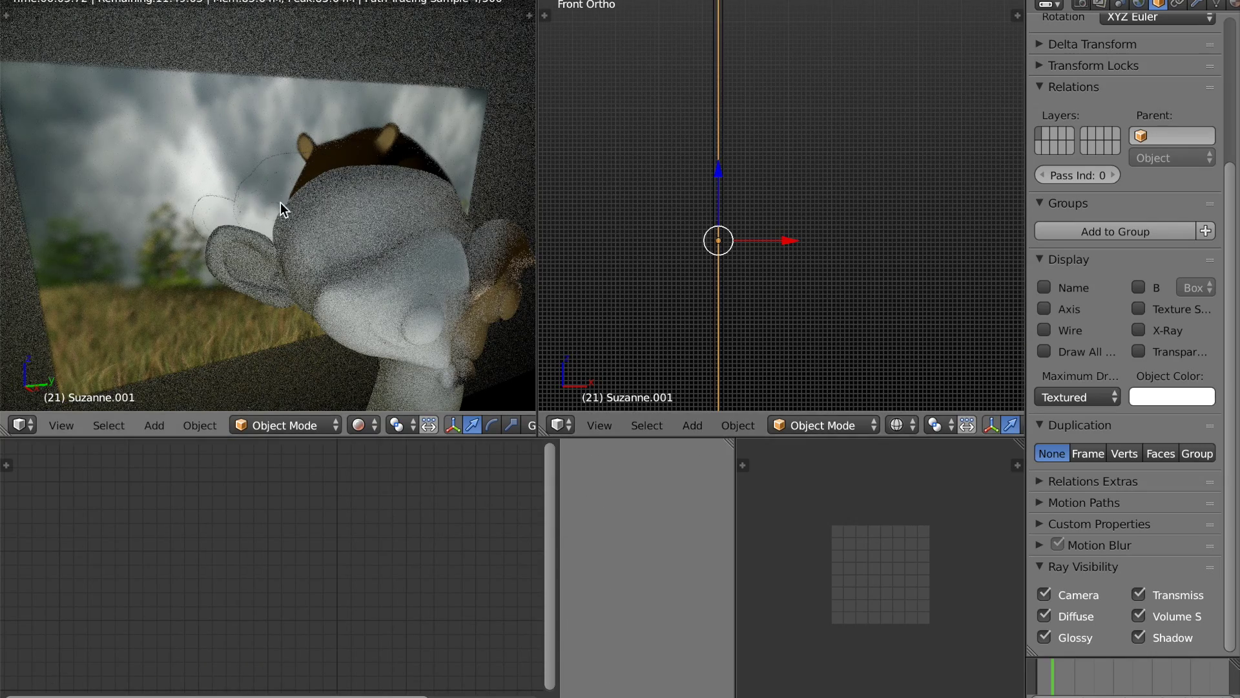
scroll(812, 249, "down", 2)
middle_click_drag(812, 249, 777, 252)
scroll(778, 252, "down", 3)
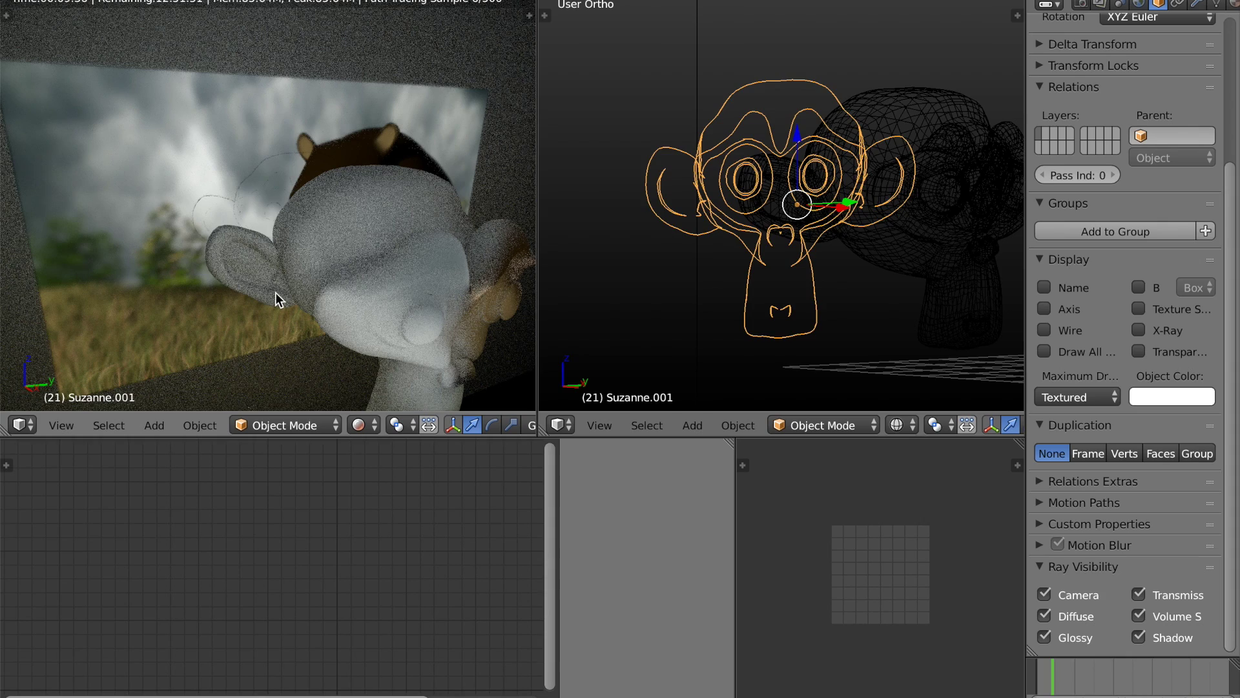
middle_click_drag(808, 297, 850, 309)
scroll(323, 384, "up", 4)
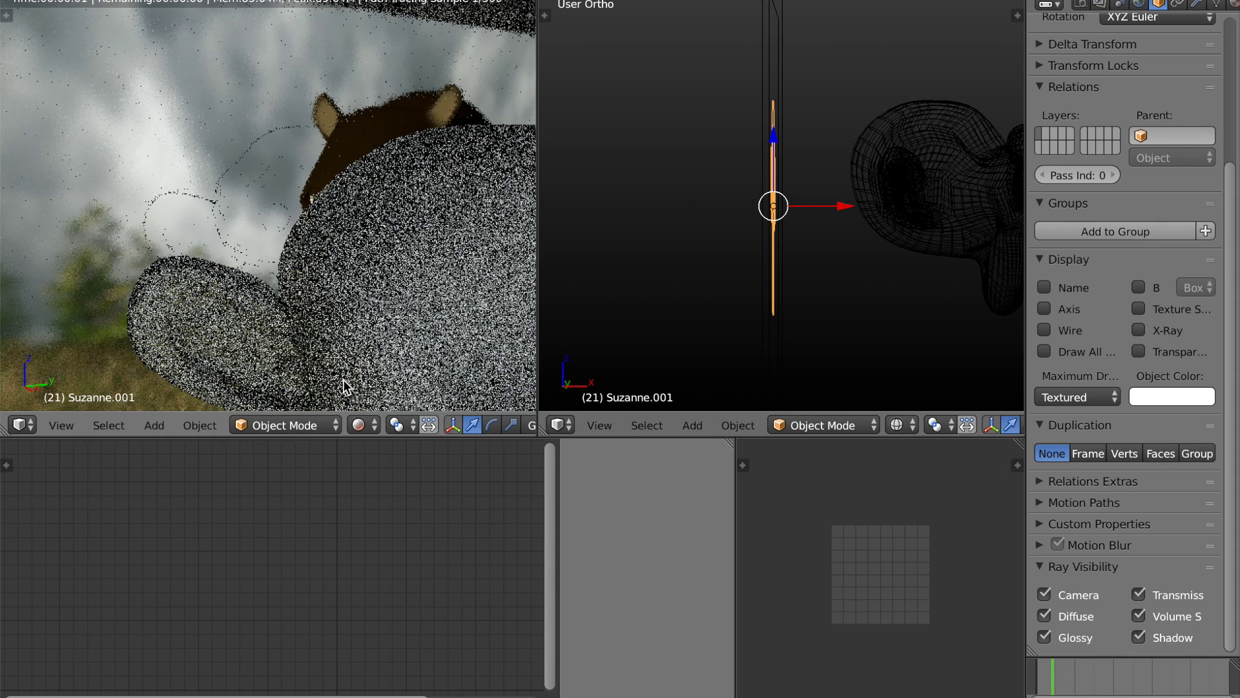
scroll(311, 356, "down", 4)
middle_click_drag(311, 356, 328, 349)
scroll(327, 350, "up", 3)
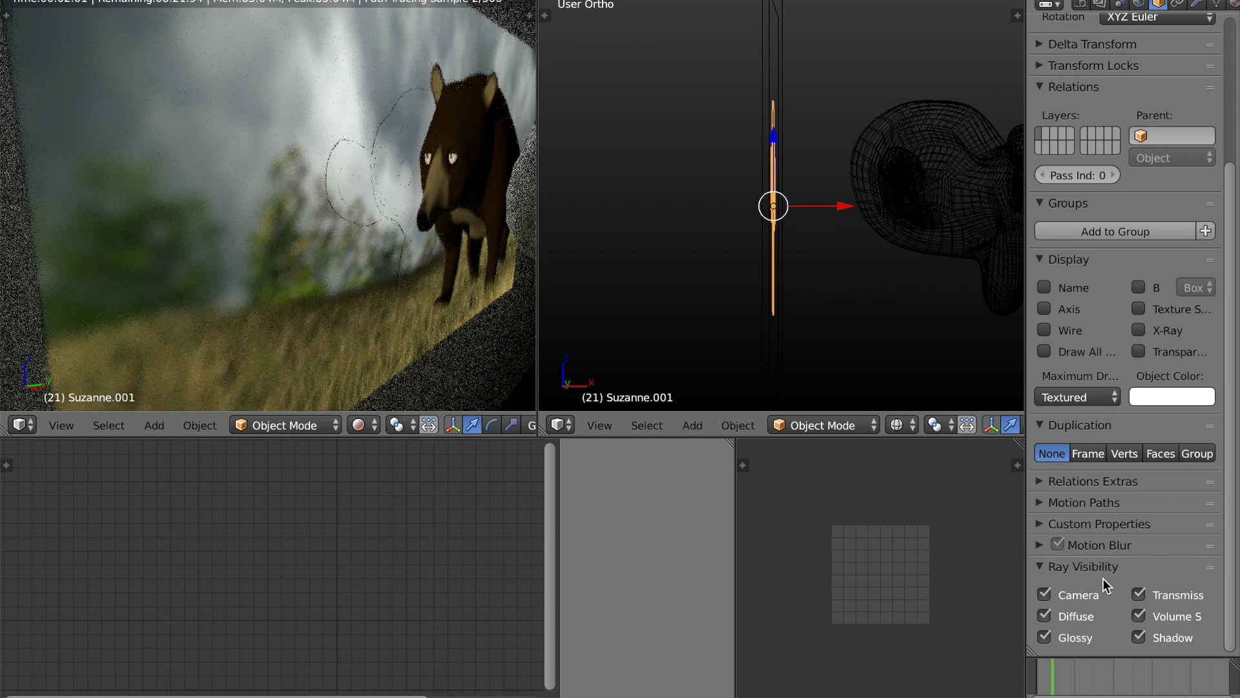
scroll(1096, 588, "up", 2)
scroll(1092, 602, "down", 2)
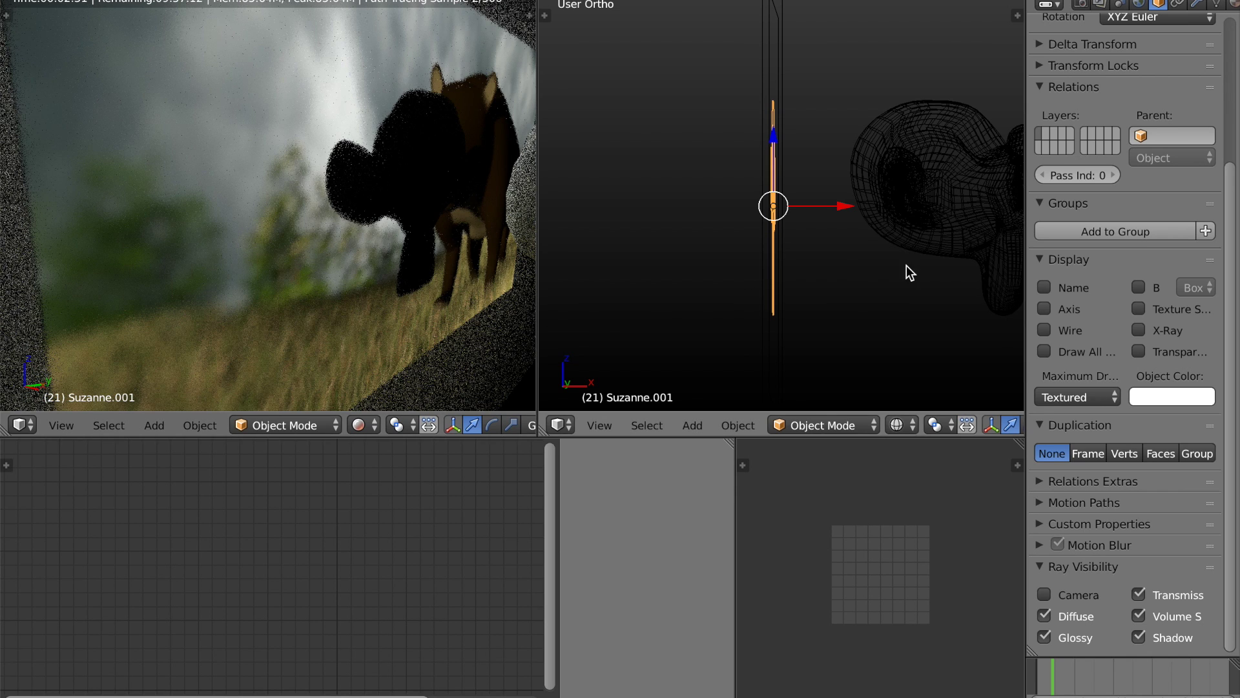
- Scale the flattened monkey copy up uniformly by about 1.24, then enlarge it slightly more
middle_click_drag(909, 269, 858, 282)
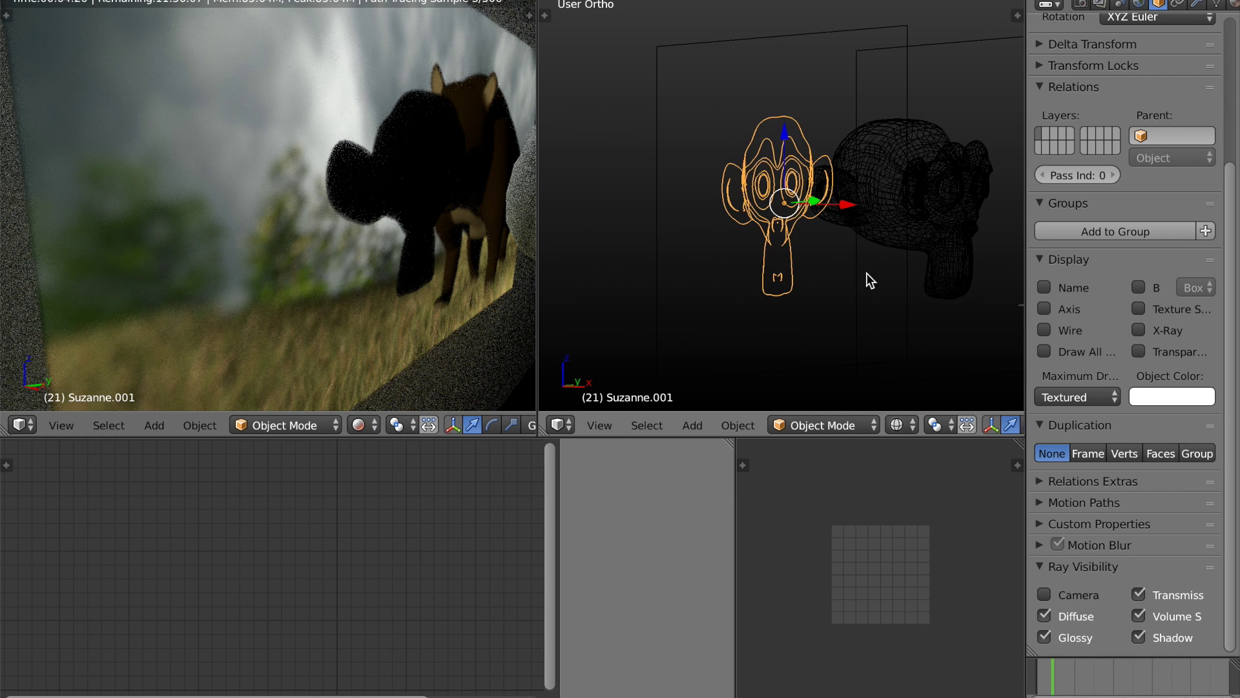
key("s")
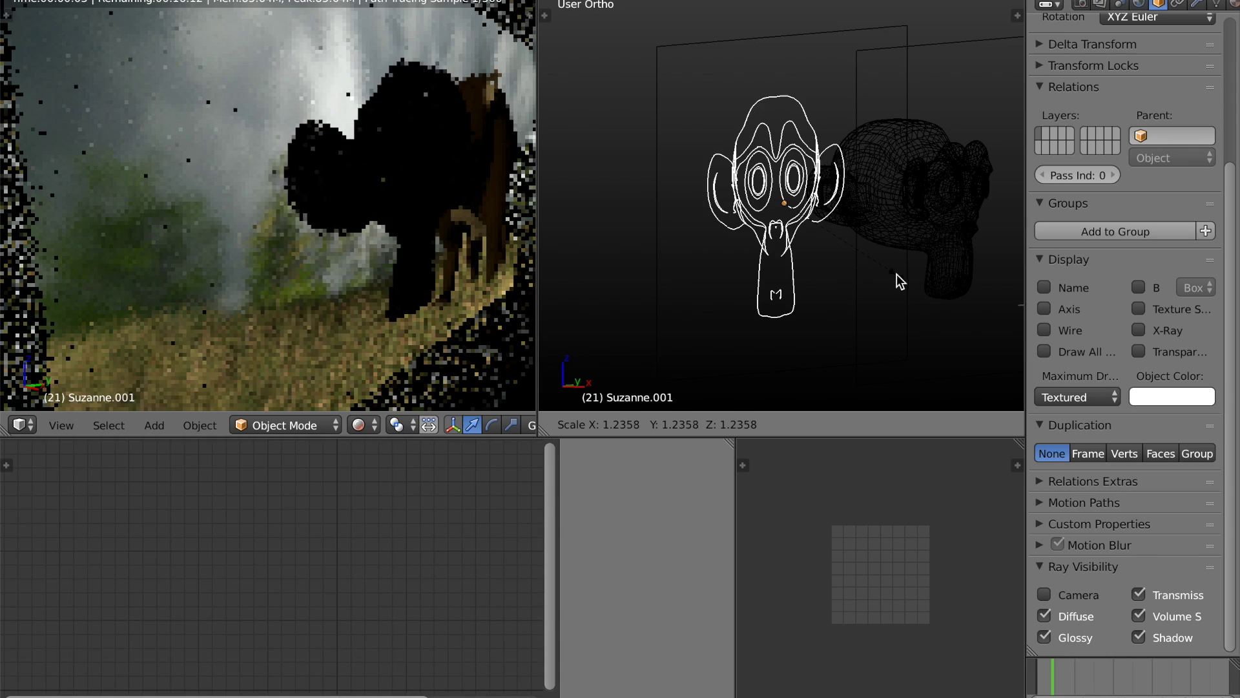
left_click(898, 277)
middle_click_drag(899, 278, 766, 305)
scroll(444, 286, "down", 3)
middle_click_drag(444, 286, 359, 299)
key("s")
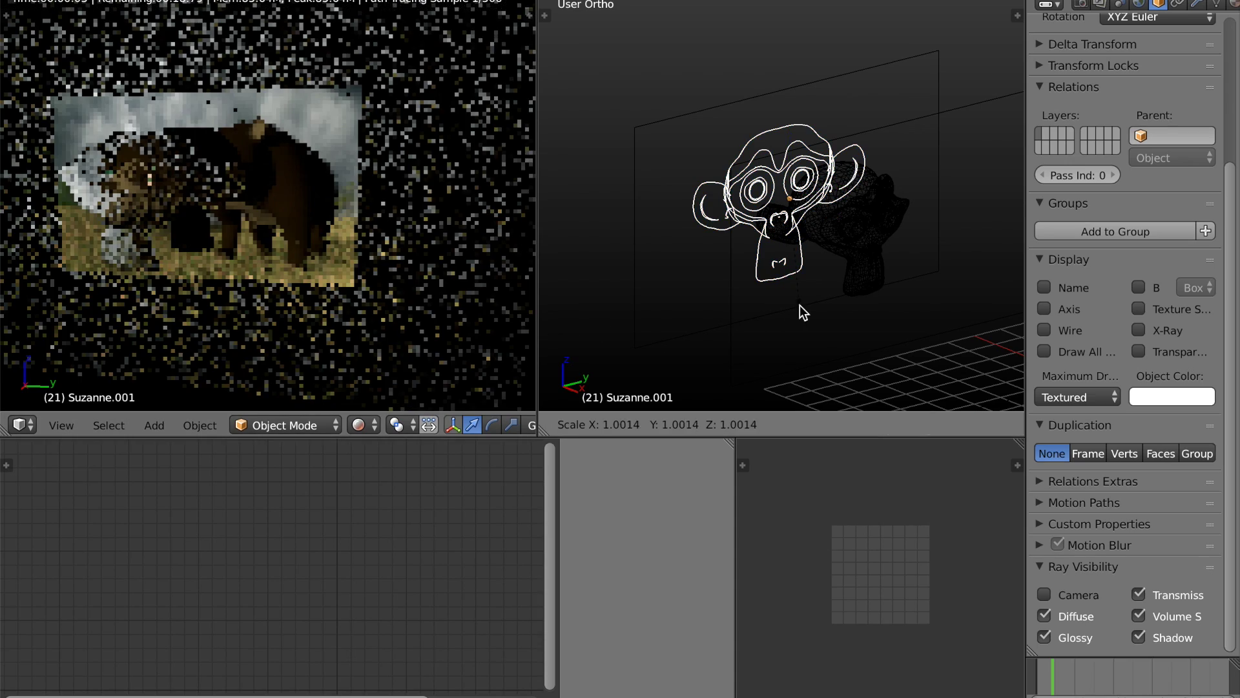
left_click(805, 306)
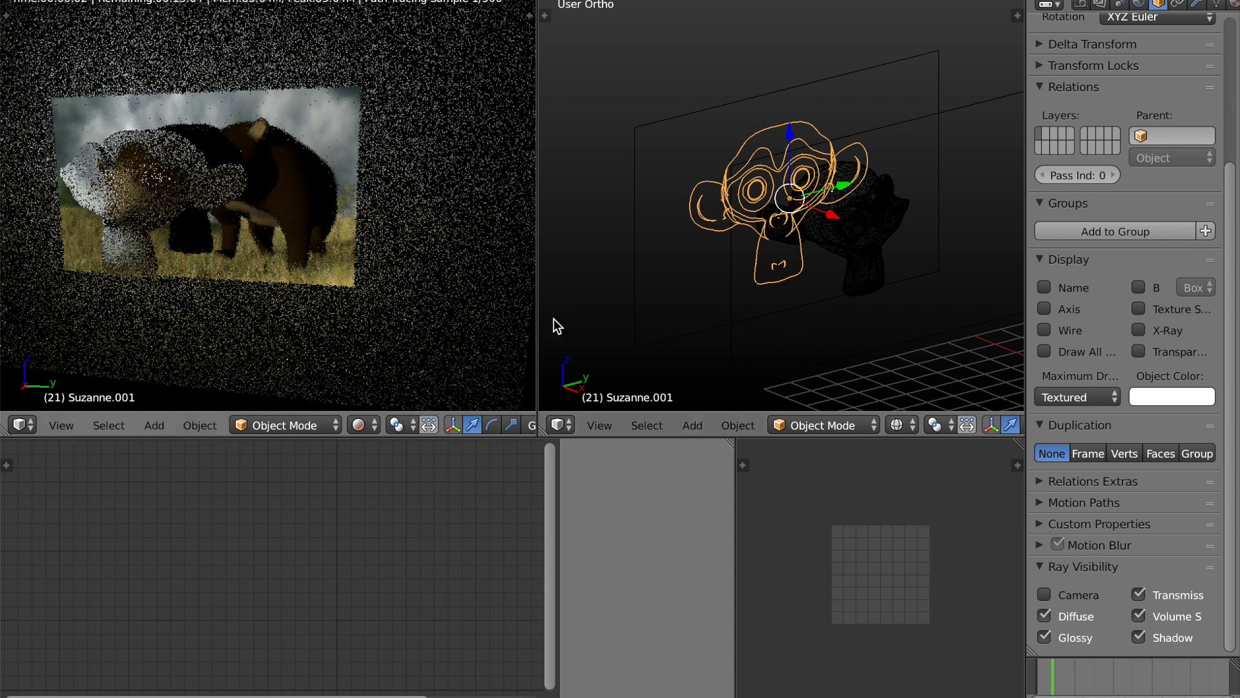
- Add the original monkey to the selection and examine its shadow silhouette on the wall from several angles in the rendered view
right_click(858, 235, "shift")
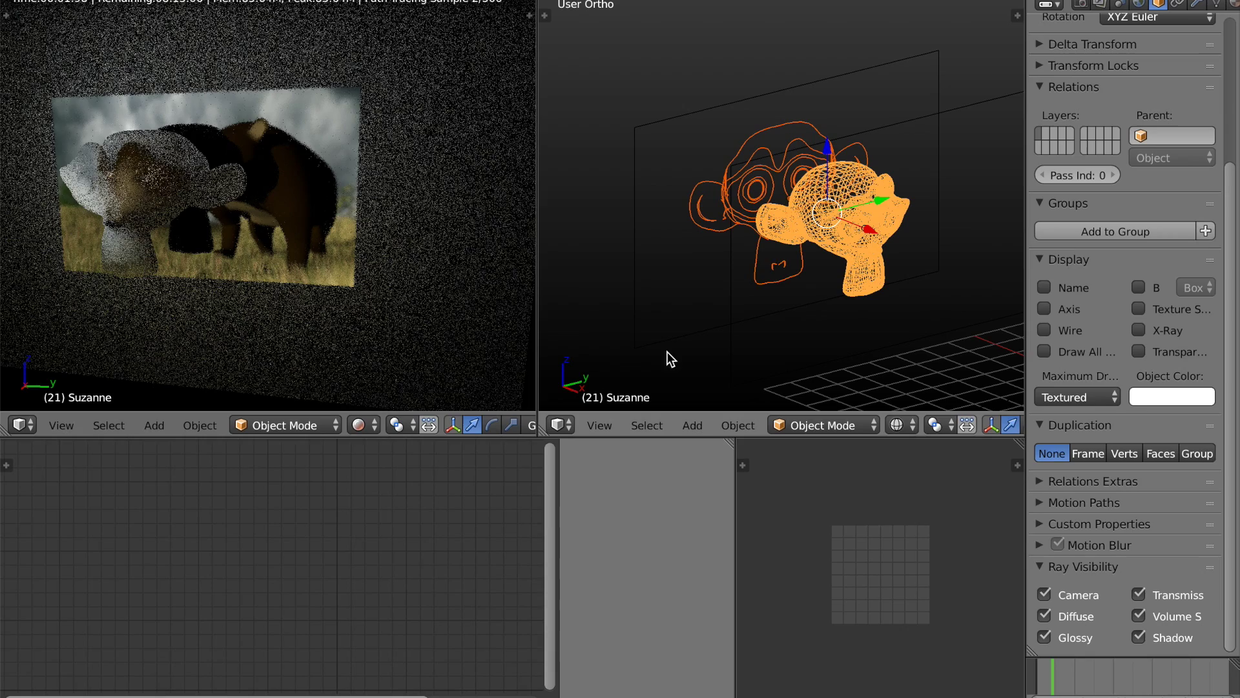
scroll(890, 313, "up", 2)
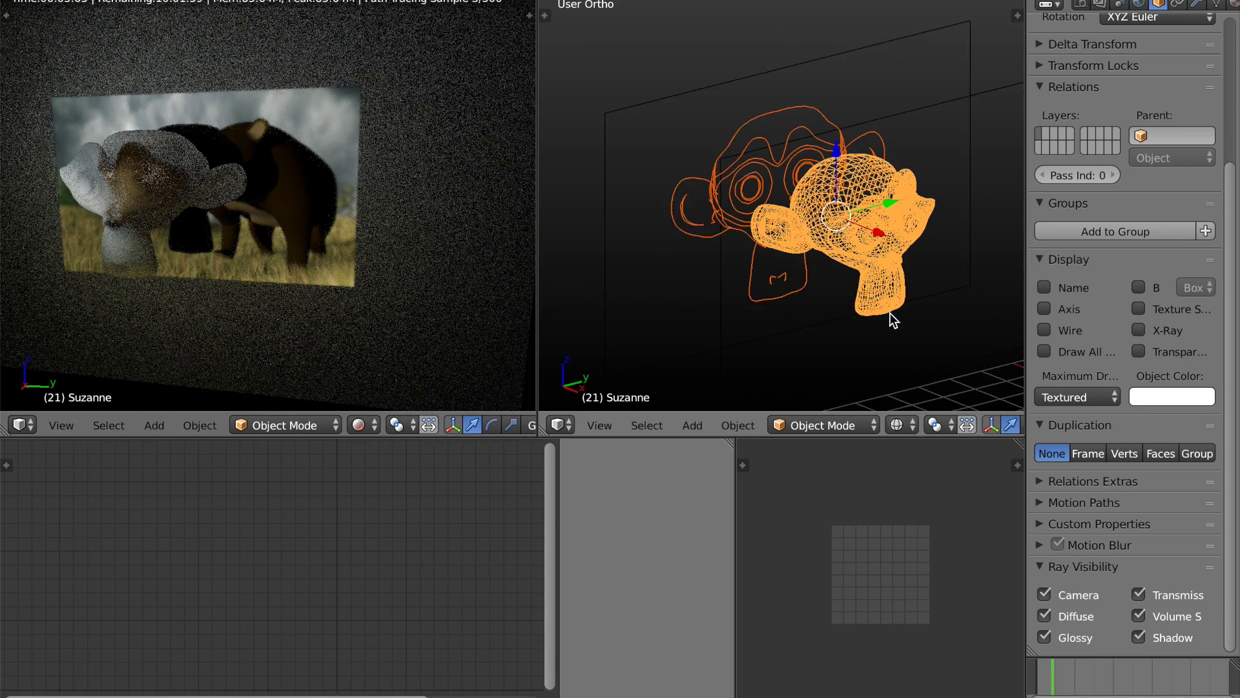
scroll(513, 334, "up", 2)
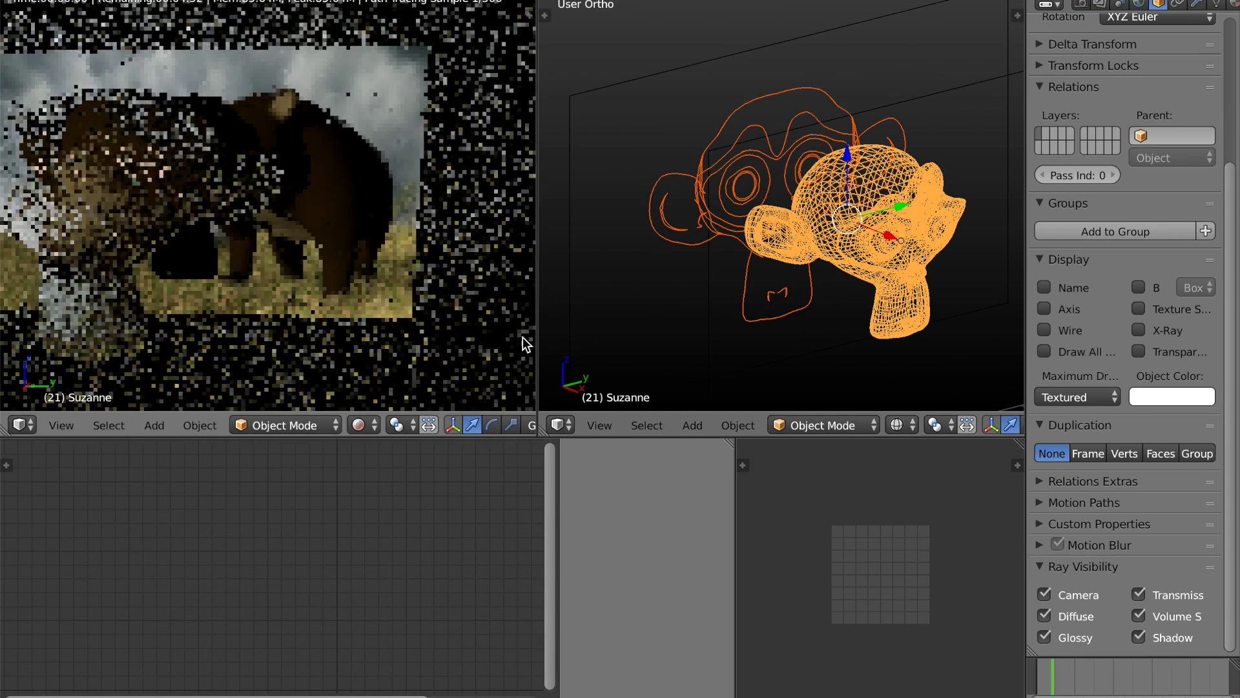
left_click_drag(886, 208, 858, 270)
scroll(435, 302, "down", 3)
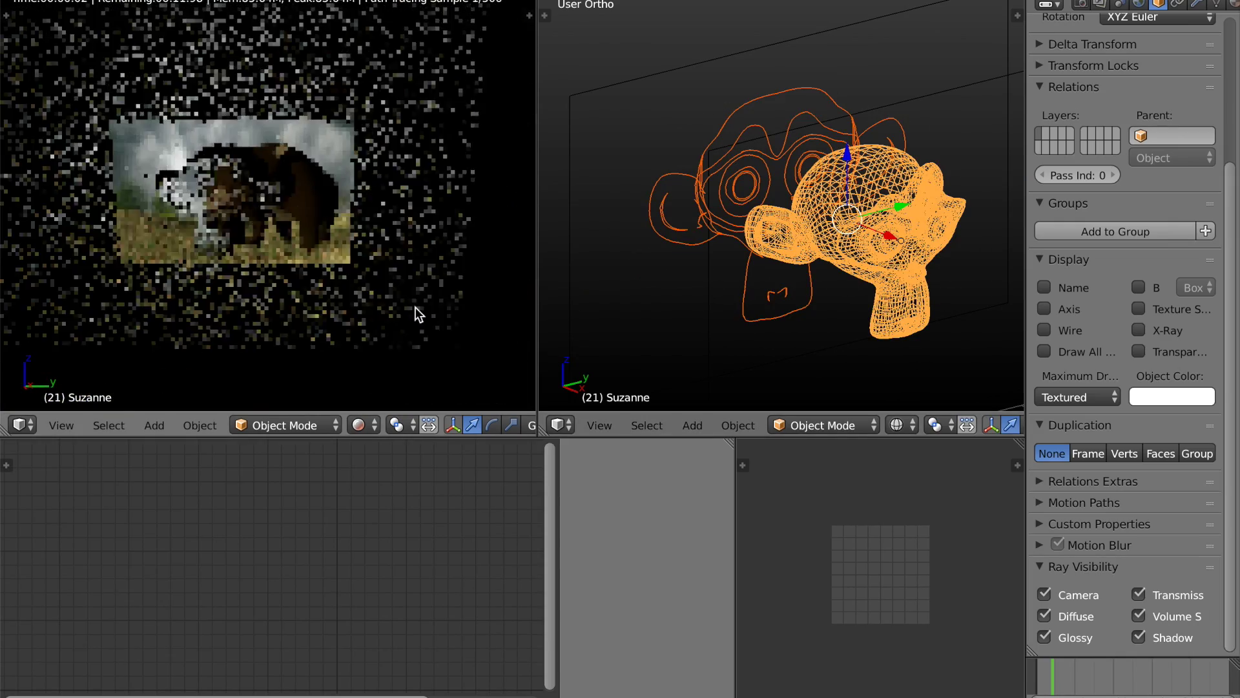
middle_click_drag(415, 307, 444, 308)
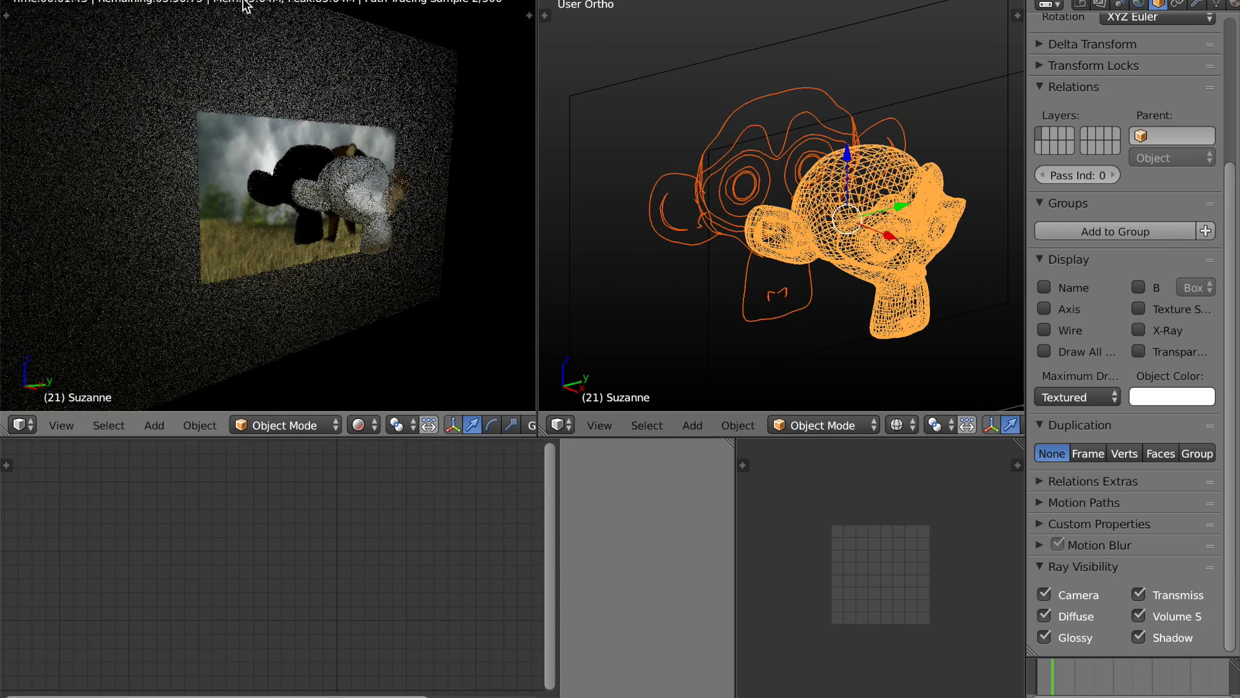